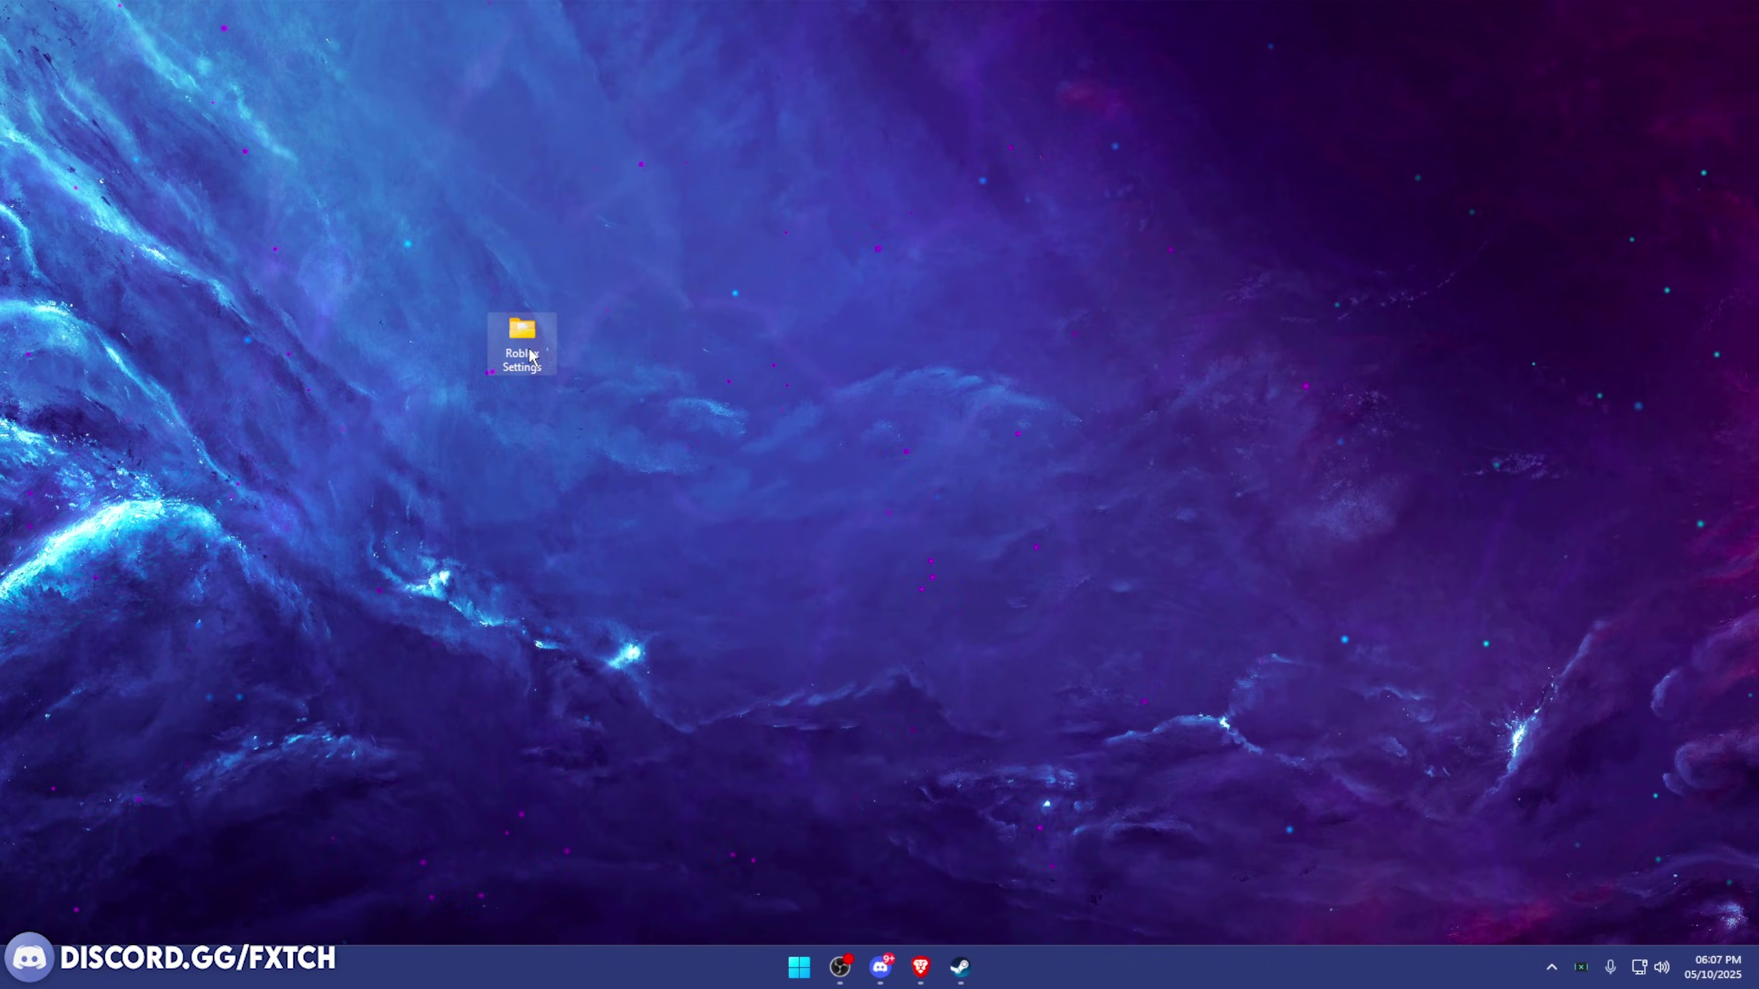
- Open the Roblox Settings folder on the desktop and look over the folders and text file inside
double_click(530, 357)
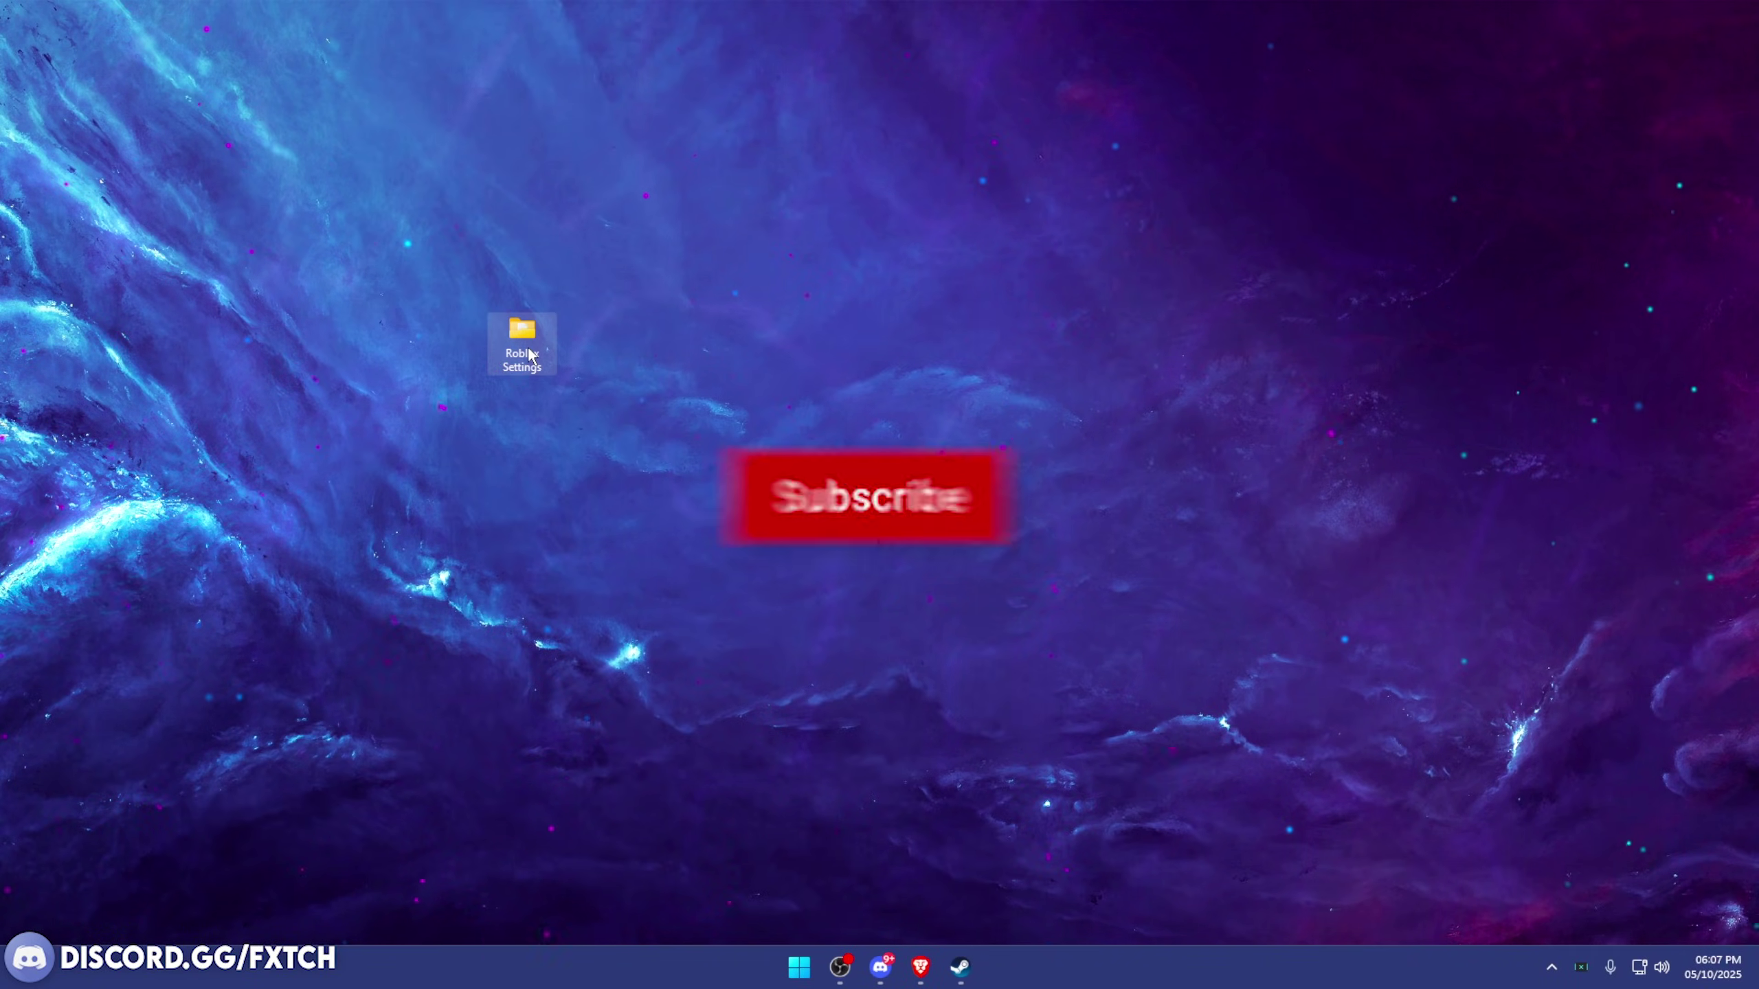
drag(546, 196, 643, 212)
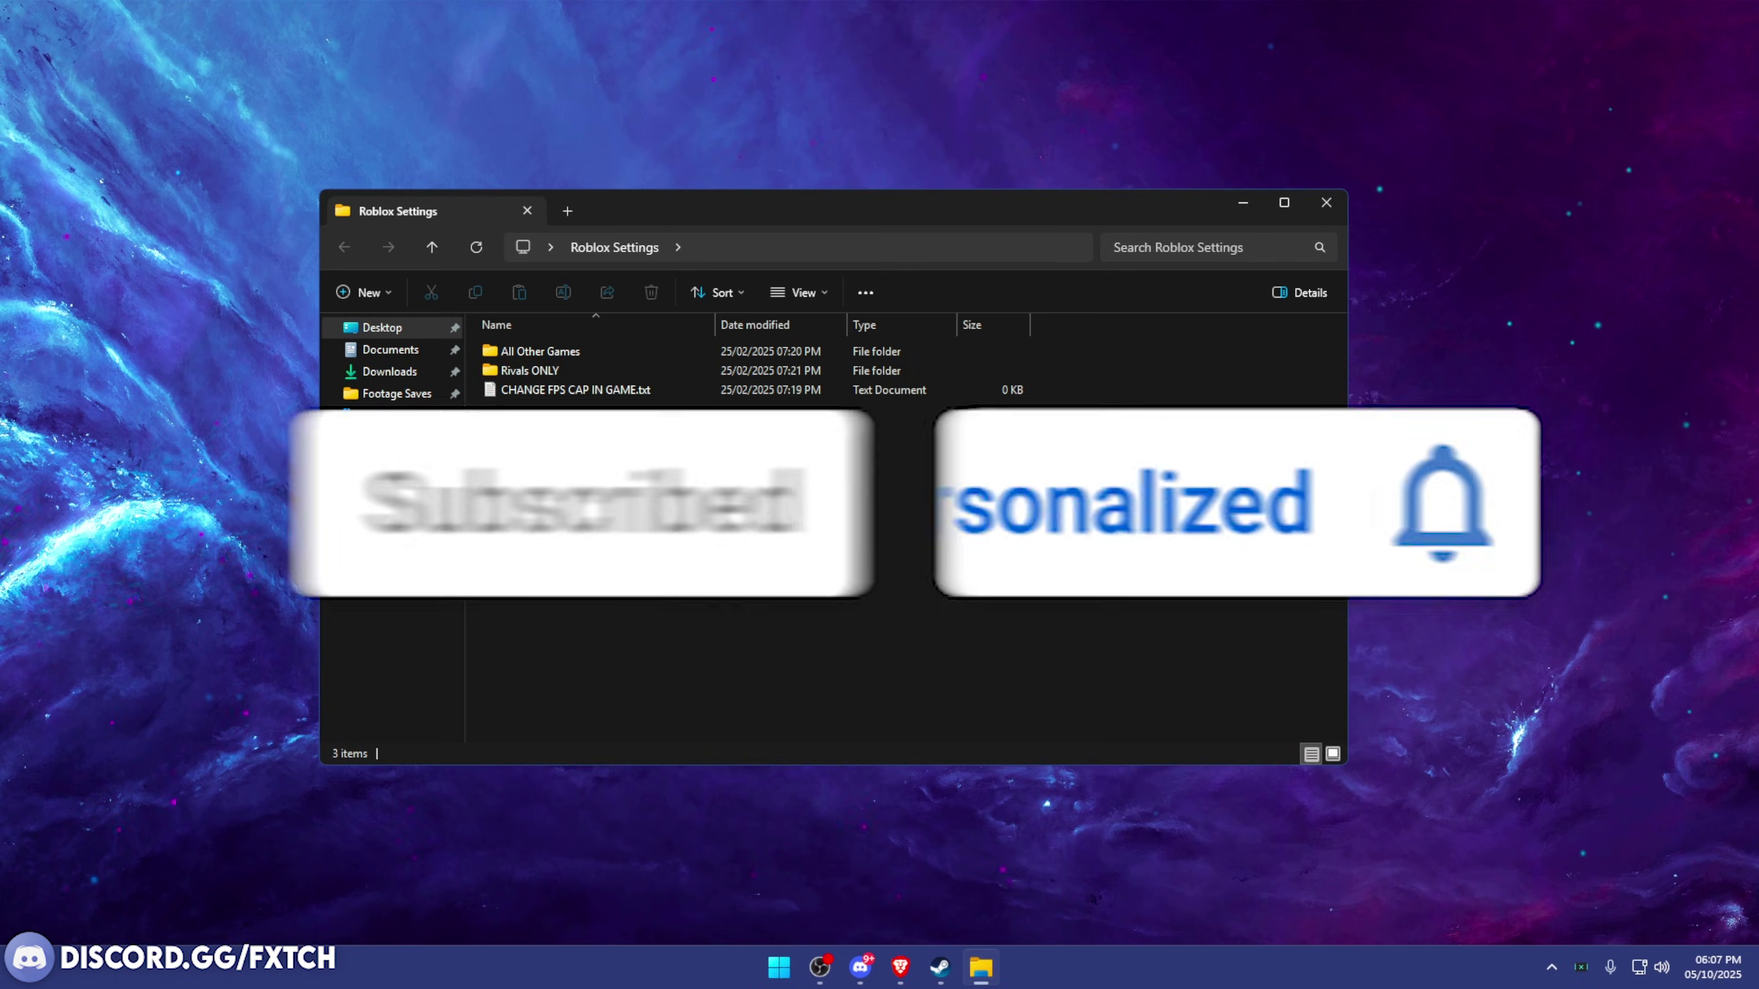
drag(796, 478, 614, 251)
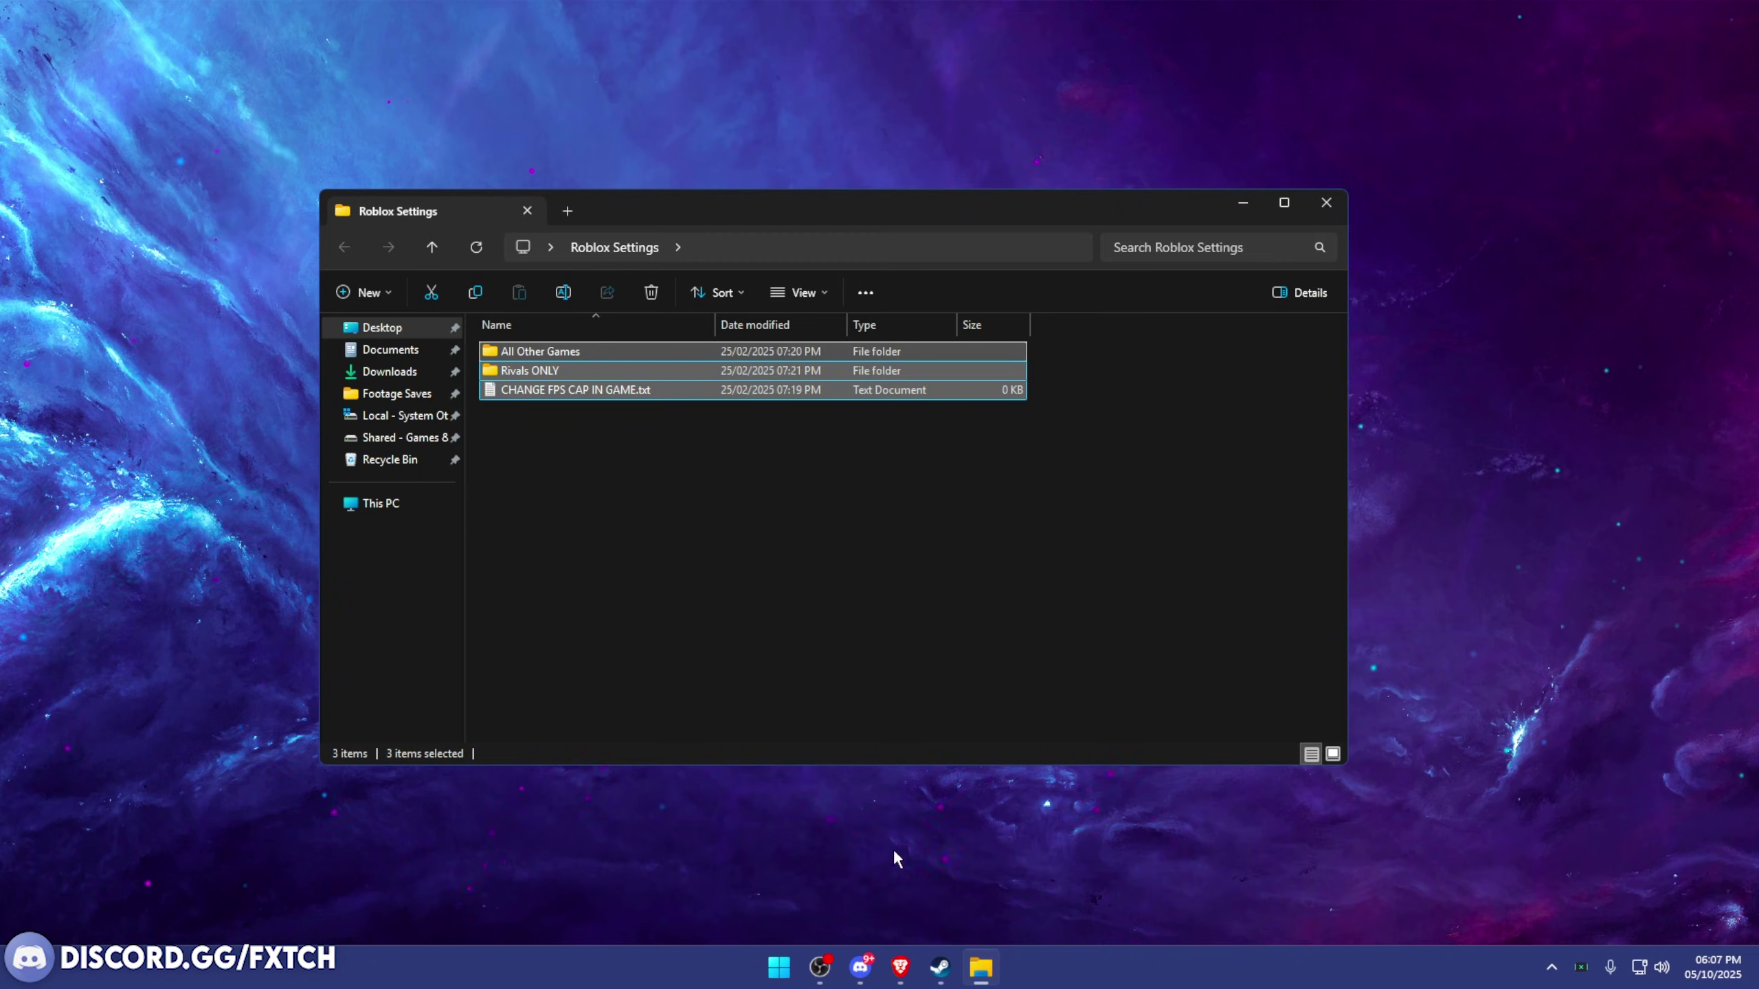
click(861, 966)
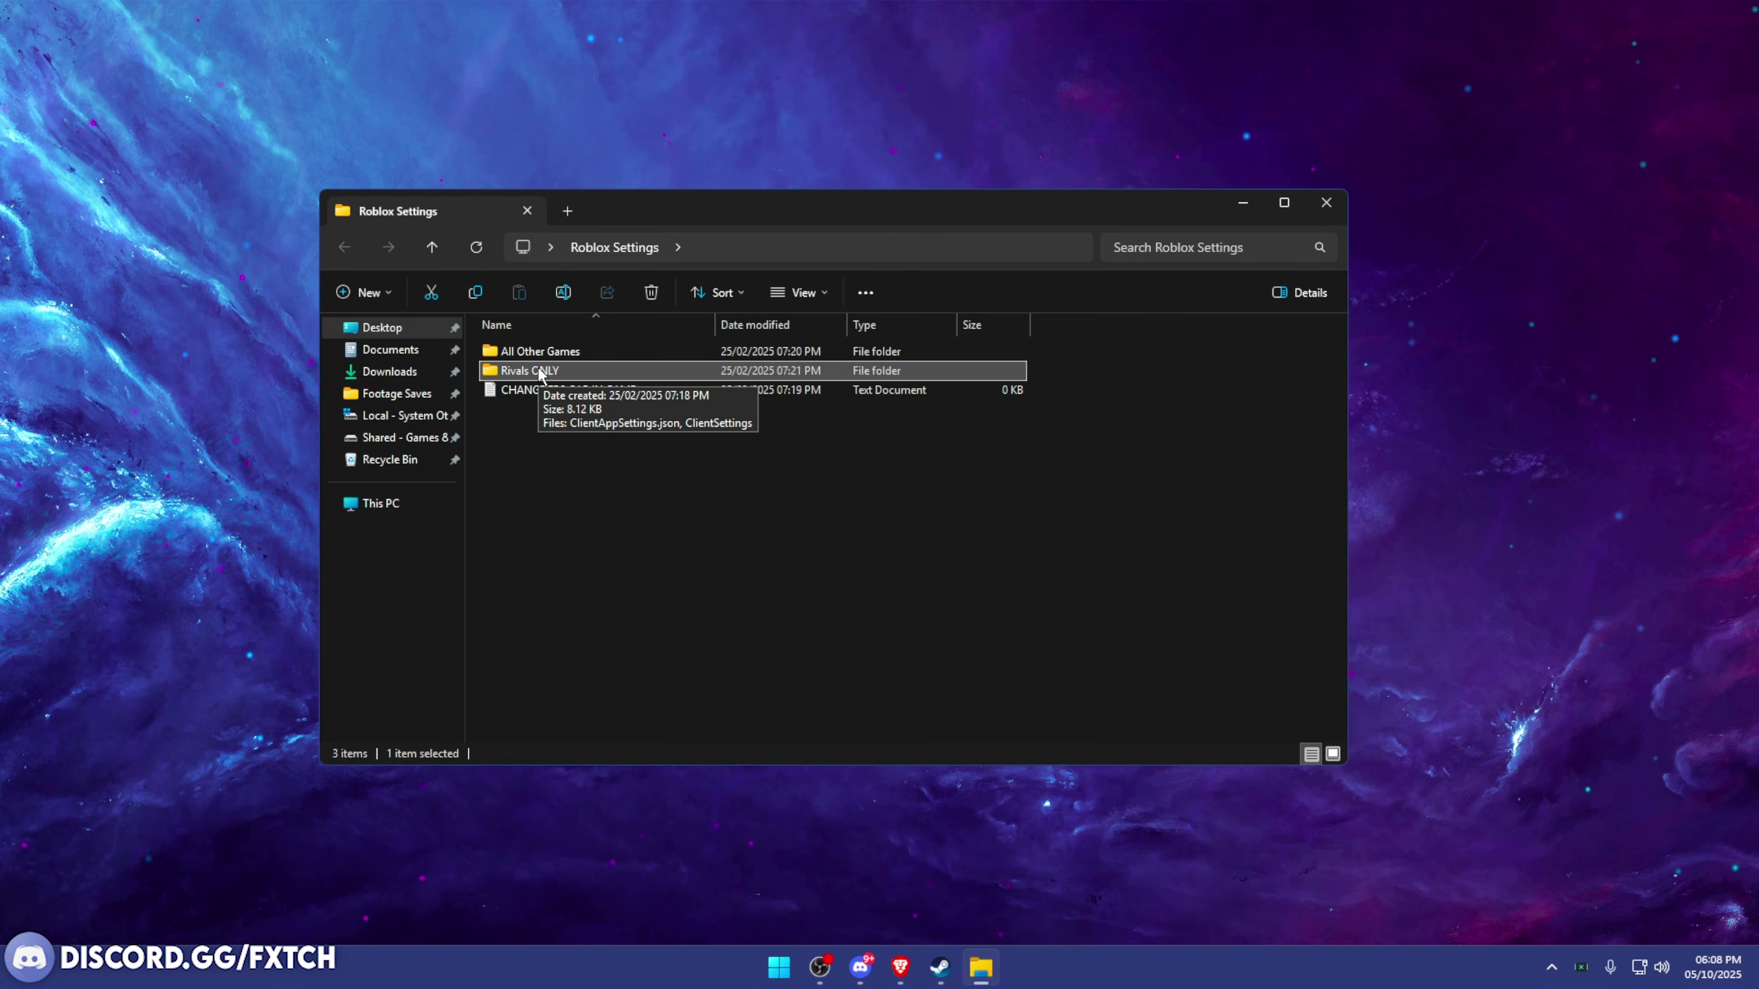
- Open ClientAppSettings.json from the Rivals ONLY folder and read through its flag list
double_click(529, 371)
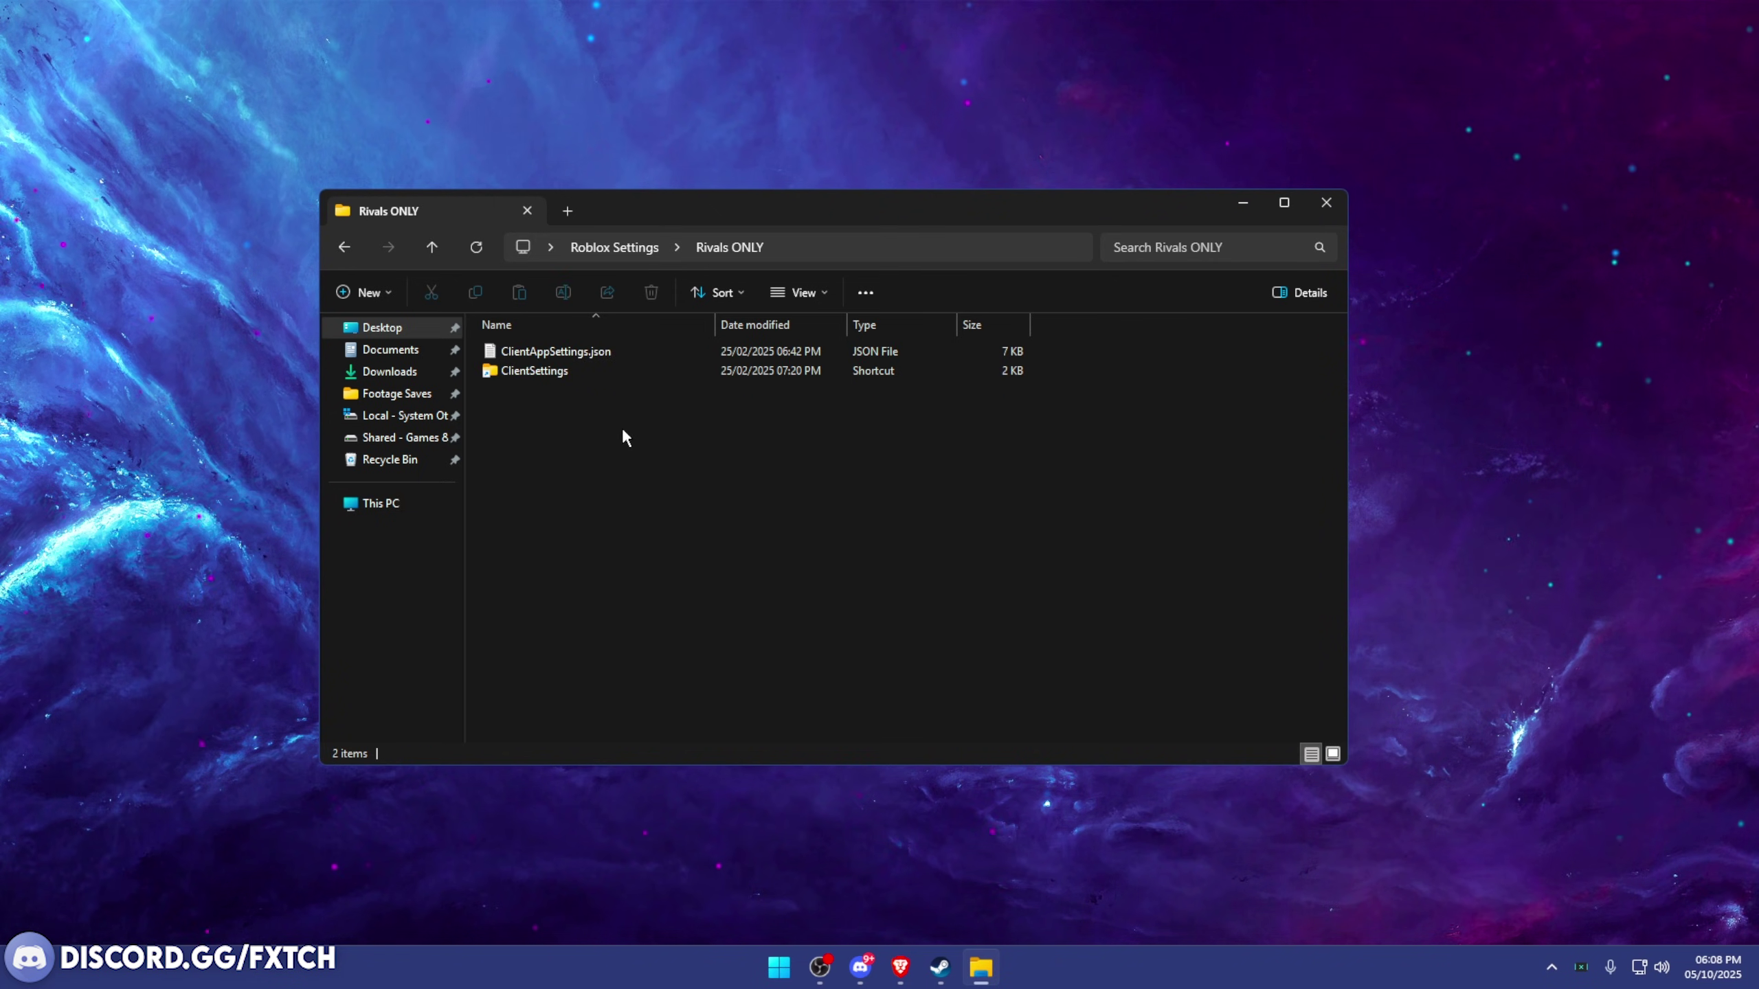
drag(621, 426, 587, 347)
double_click(580, 352)
scroll(676, 414, down, 20)
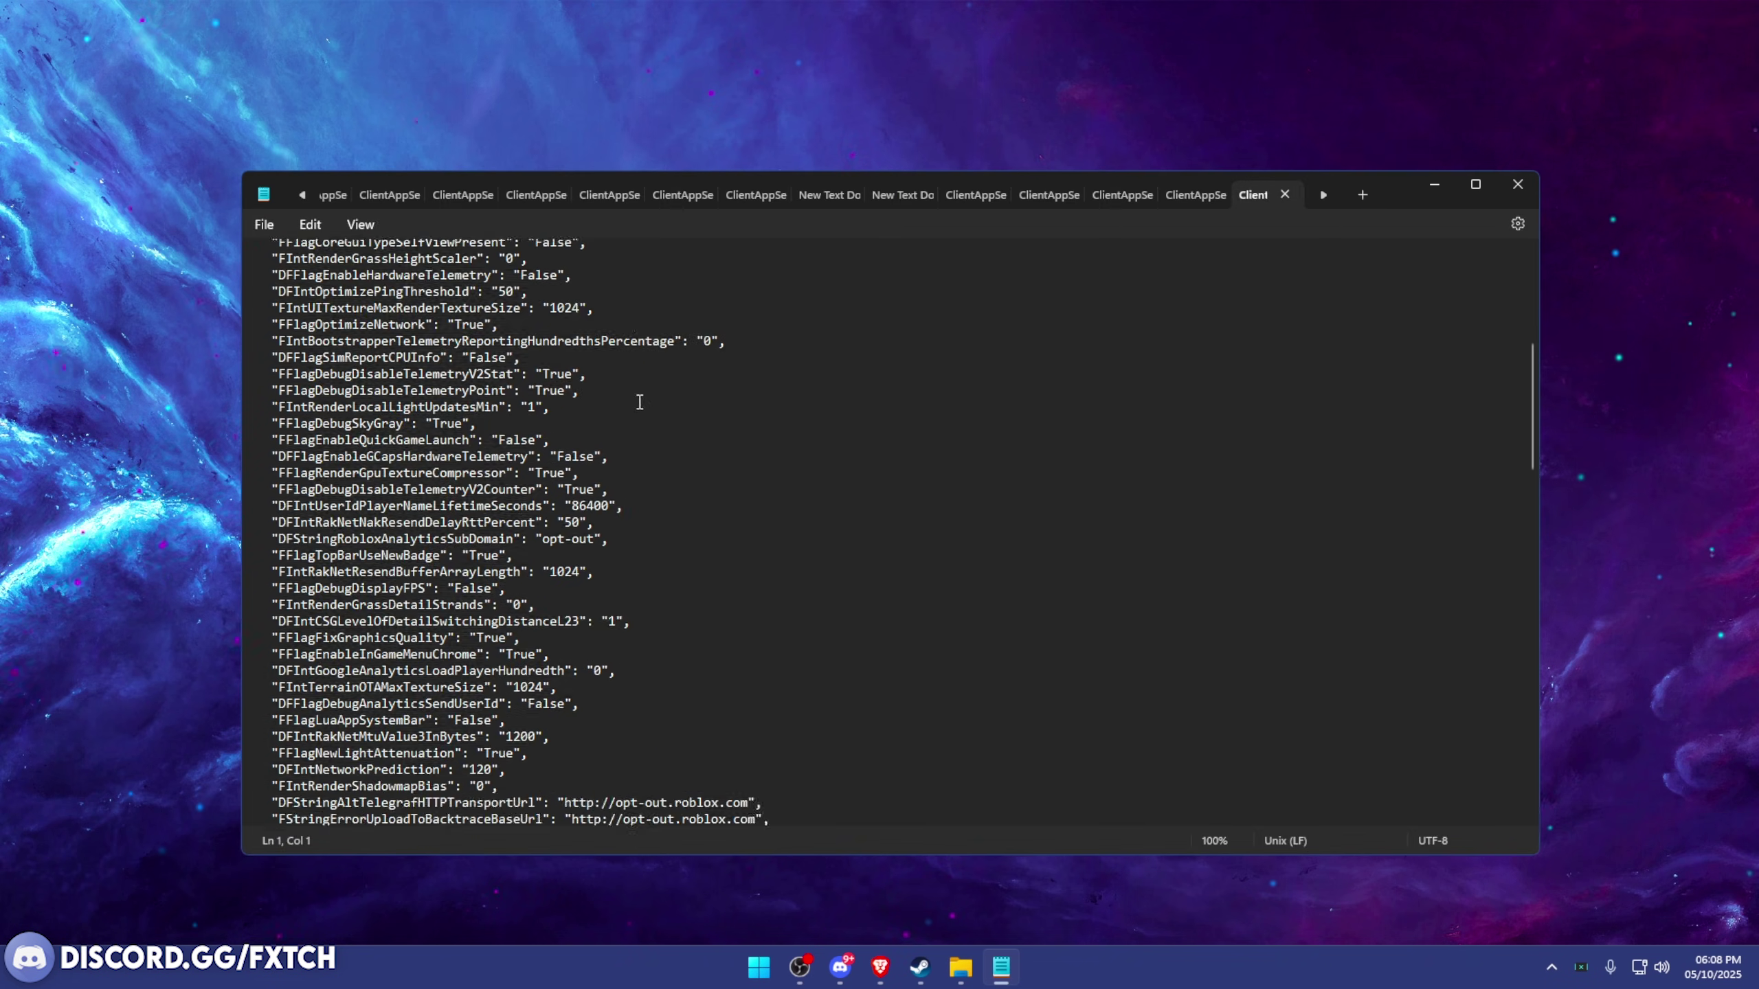
scroll(676, 409, down, 10)
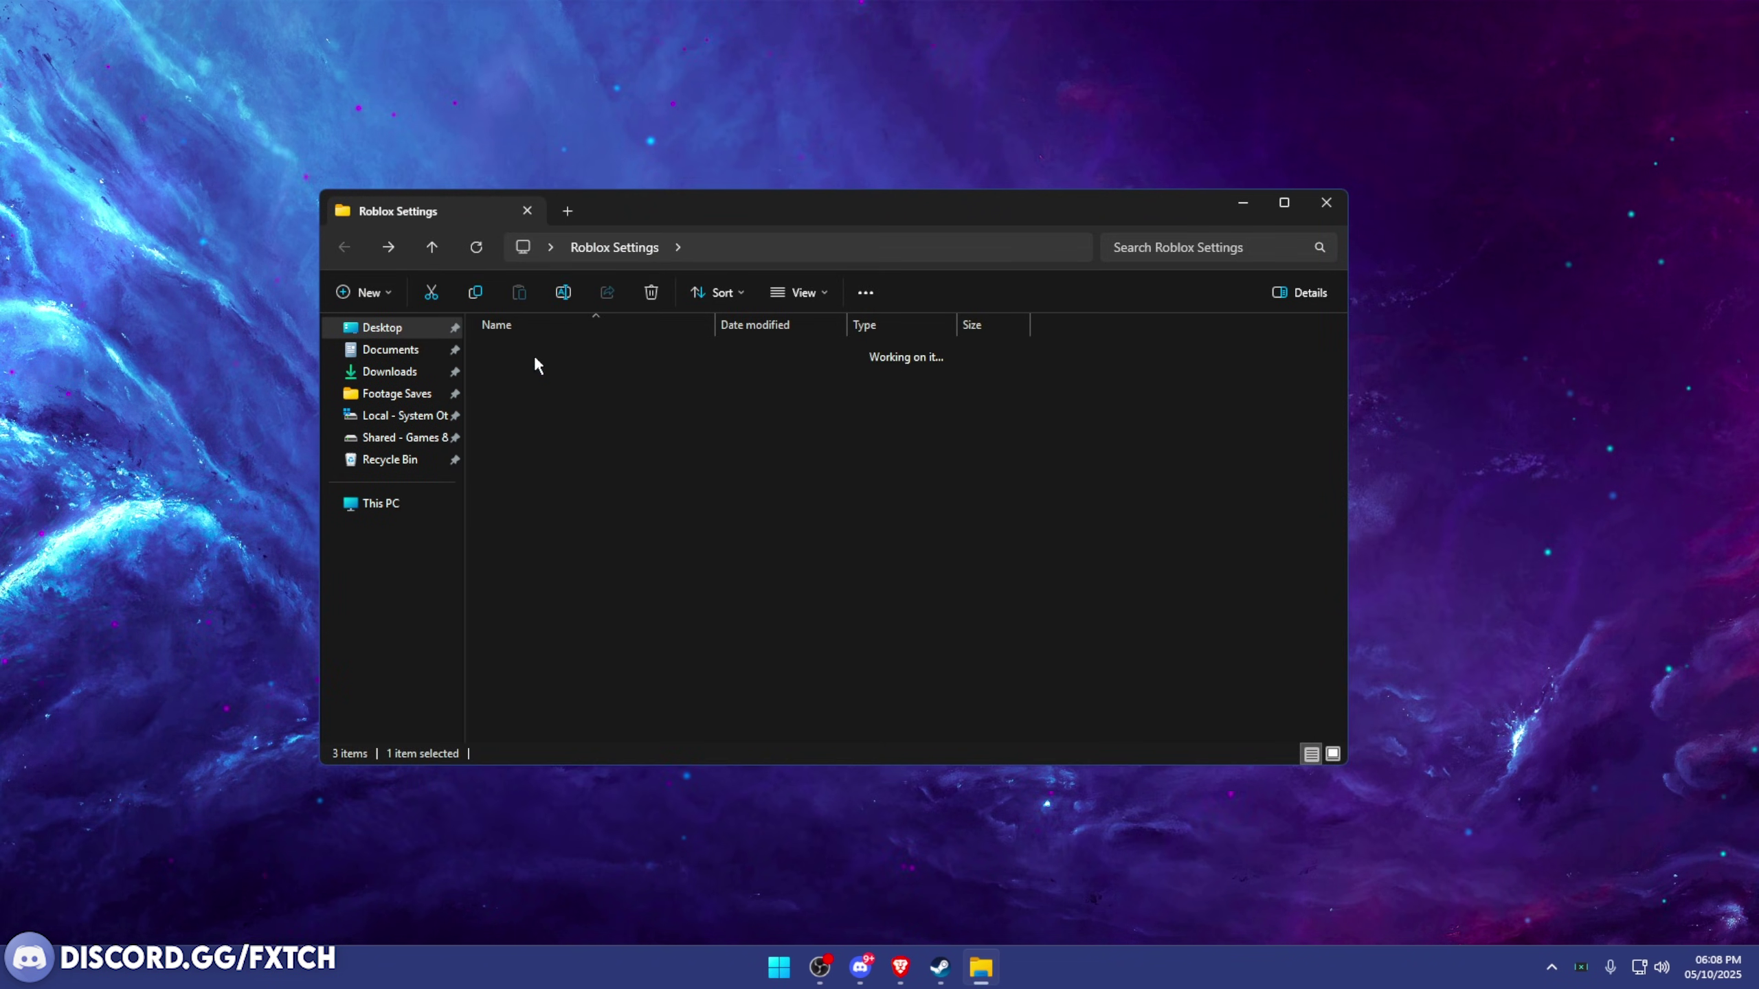
- Open ClientAppSettings.json from the All Other Games folder, review its flags, and close the file
double_click(543, 354)
double_click(577, 355)
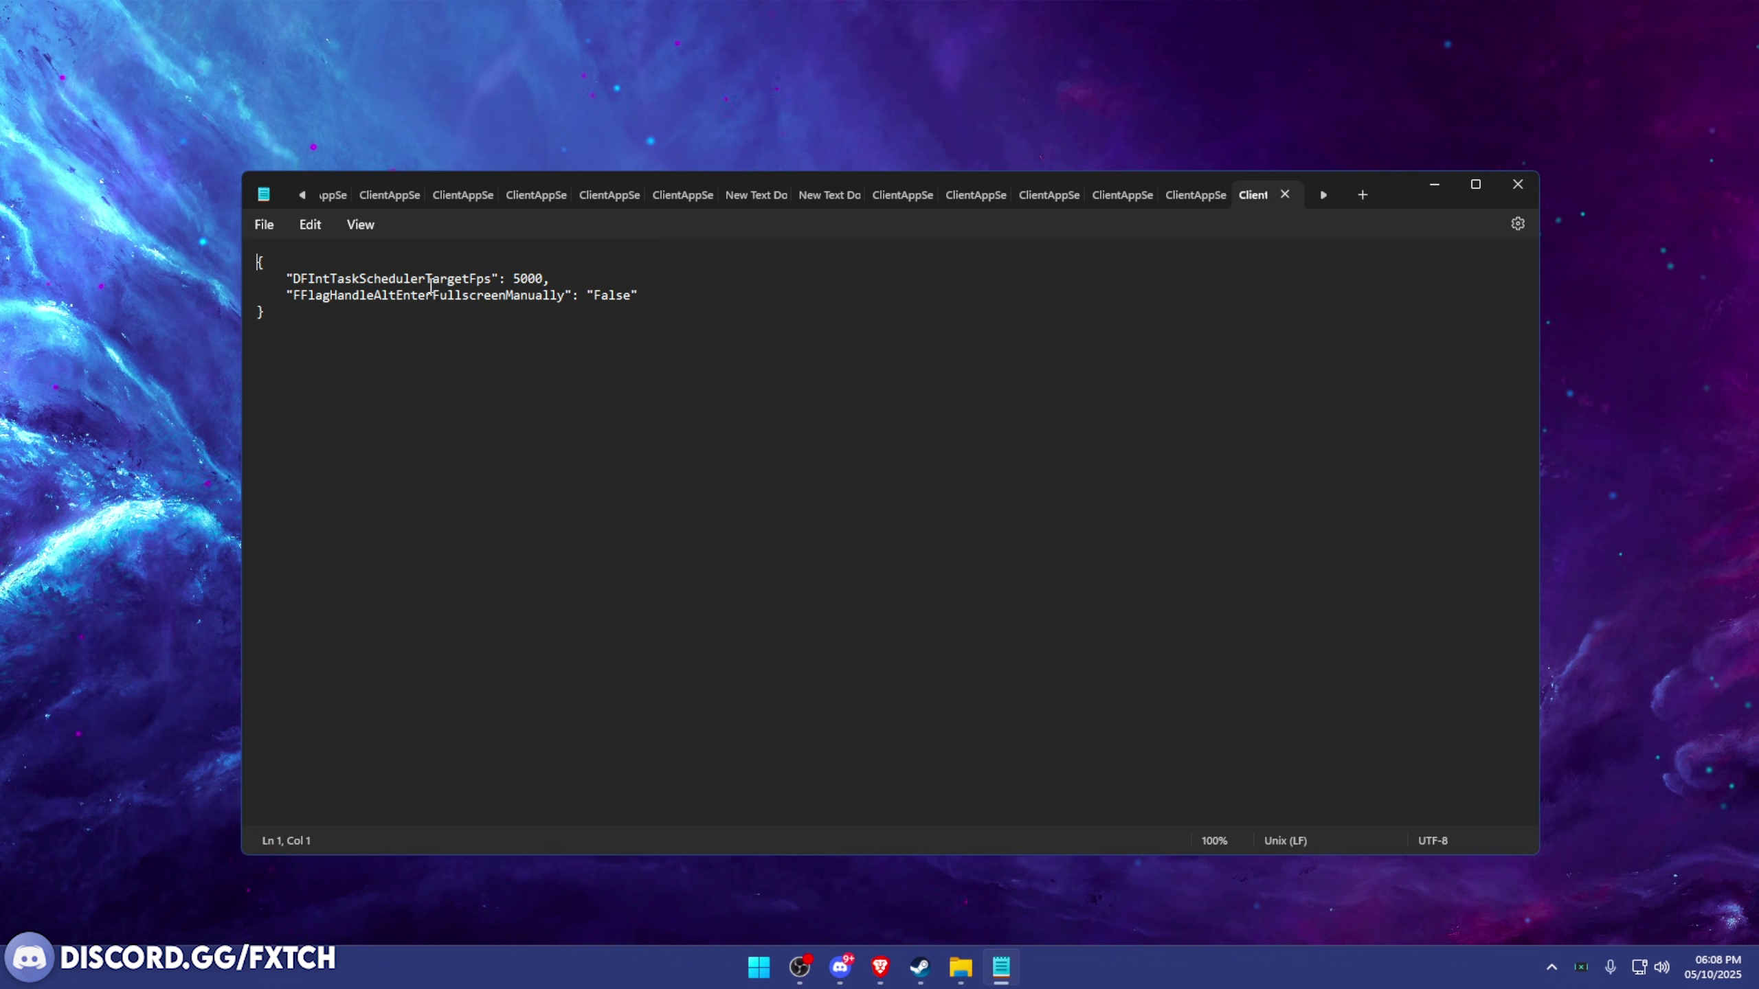
key(ctrl+a)
click(570, 415)
click(1517, 184)
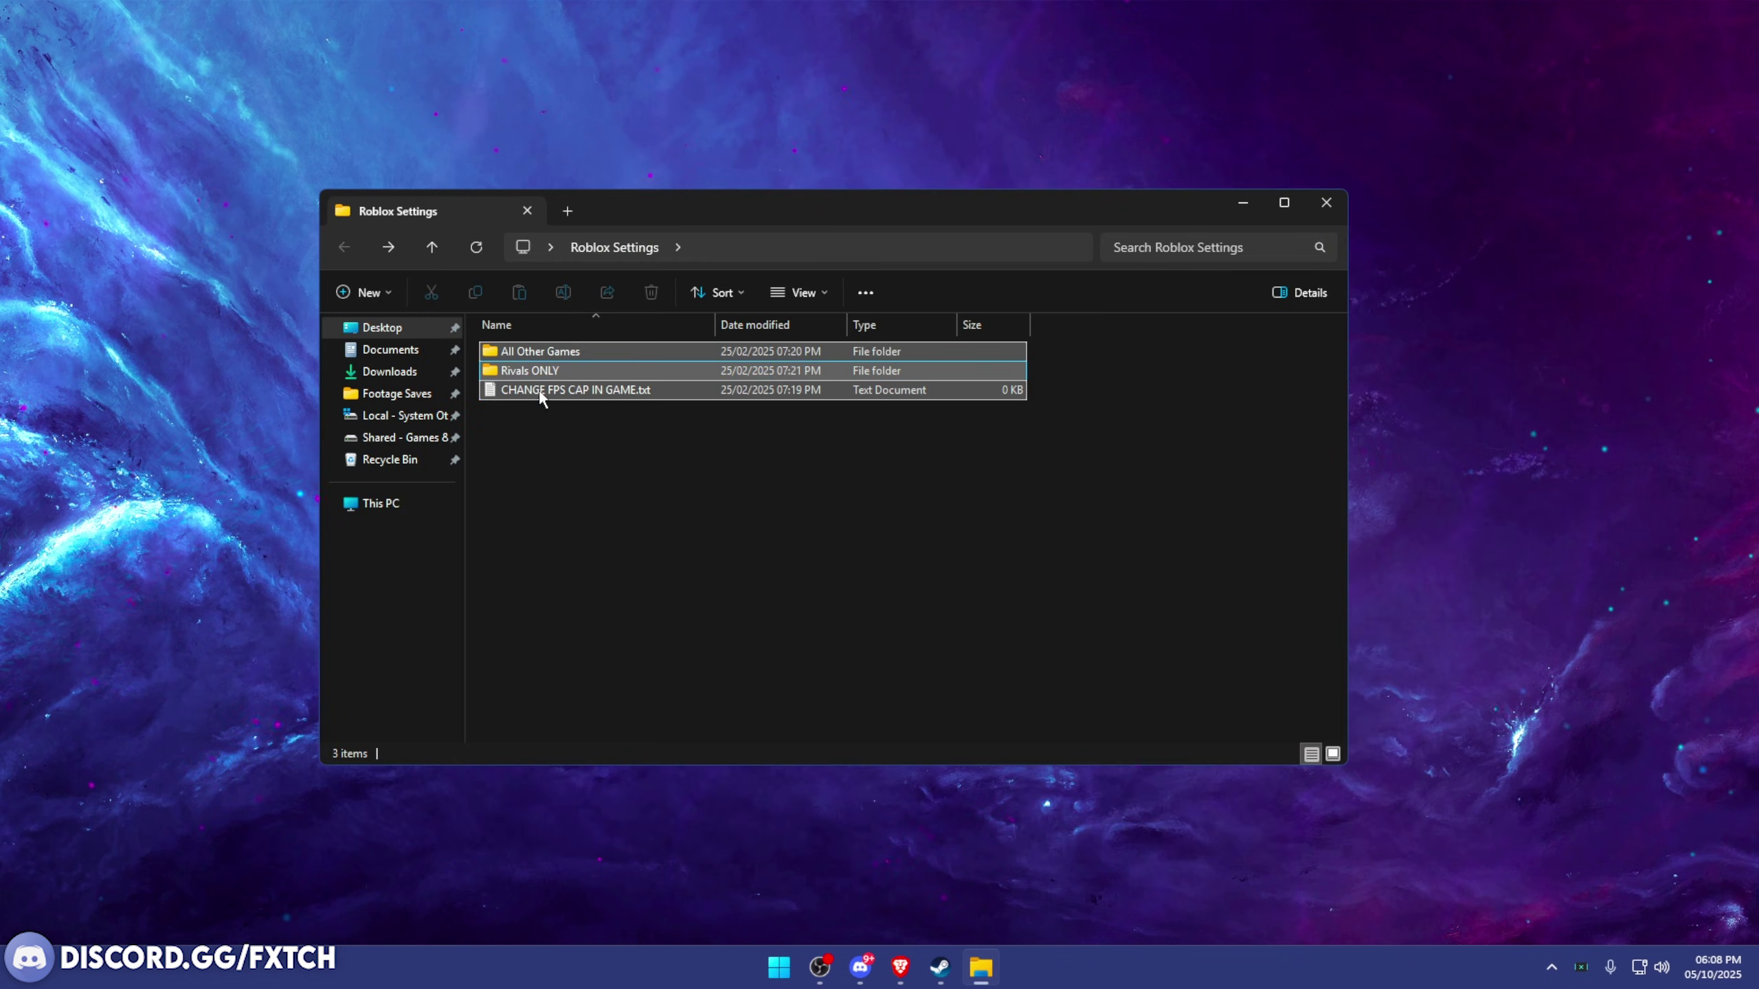
- Copy the ClientAppSettings.json file from the All Other Games folder inside Roblox Settings
click(540, 372)
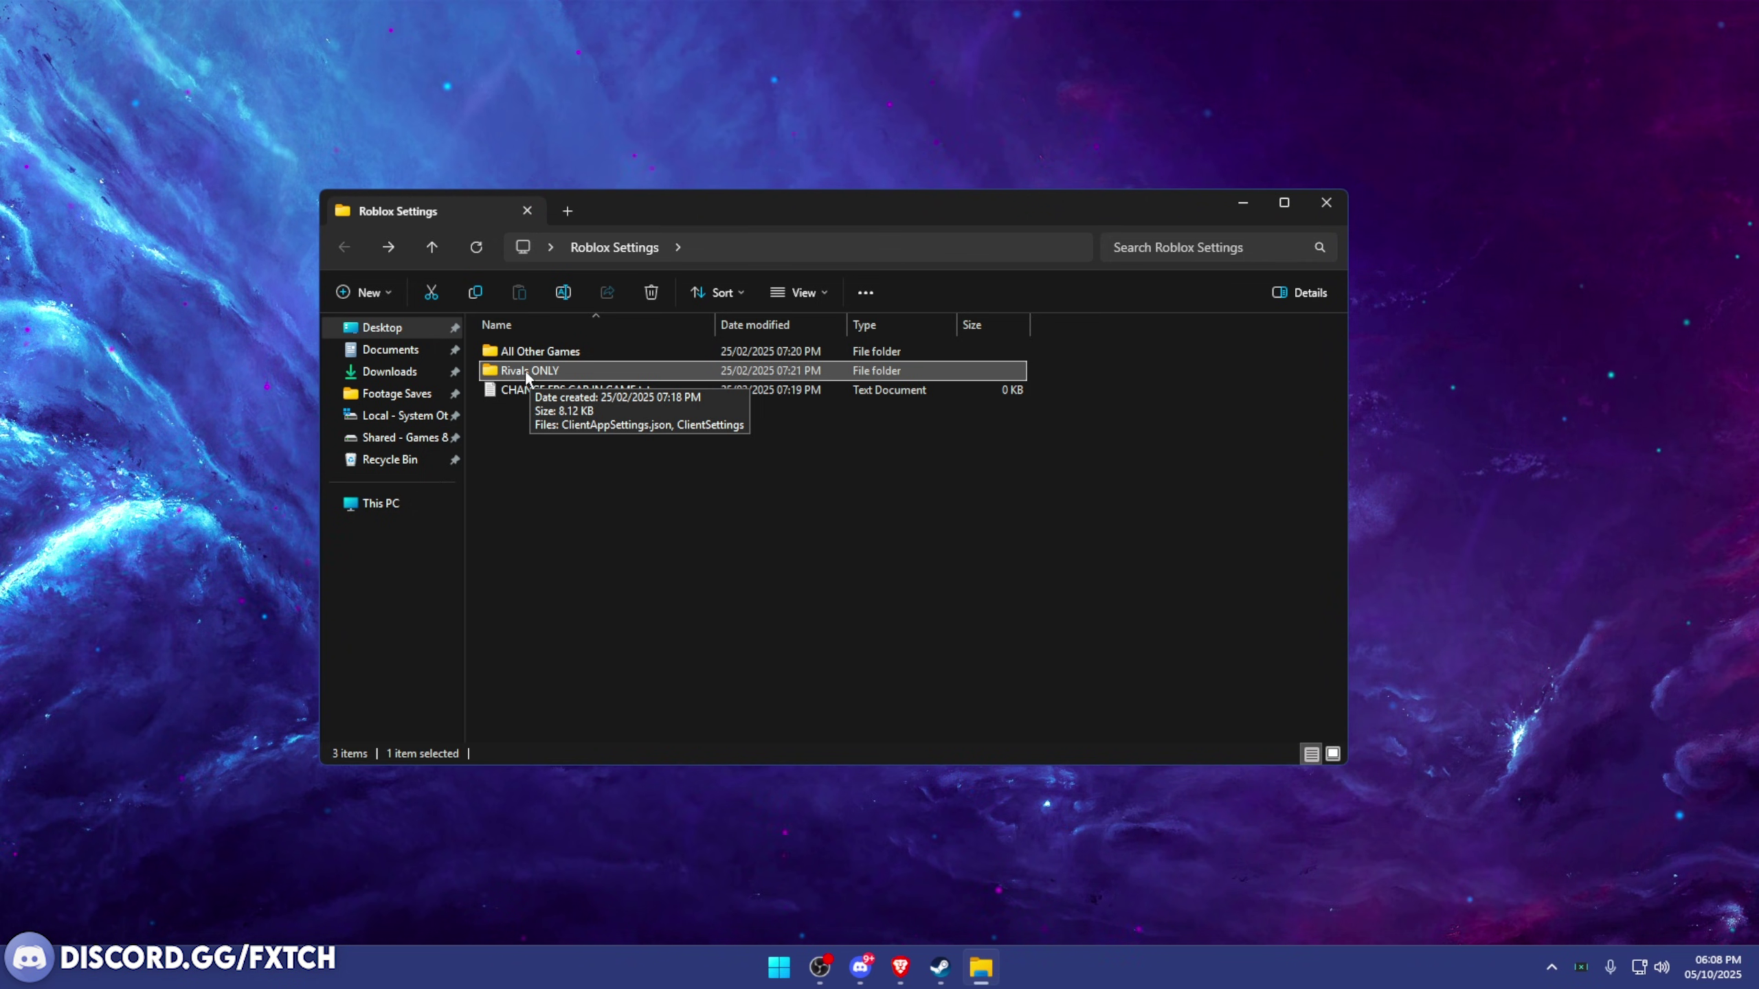
click(549, 354)
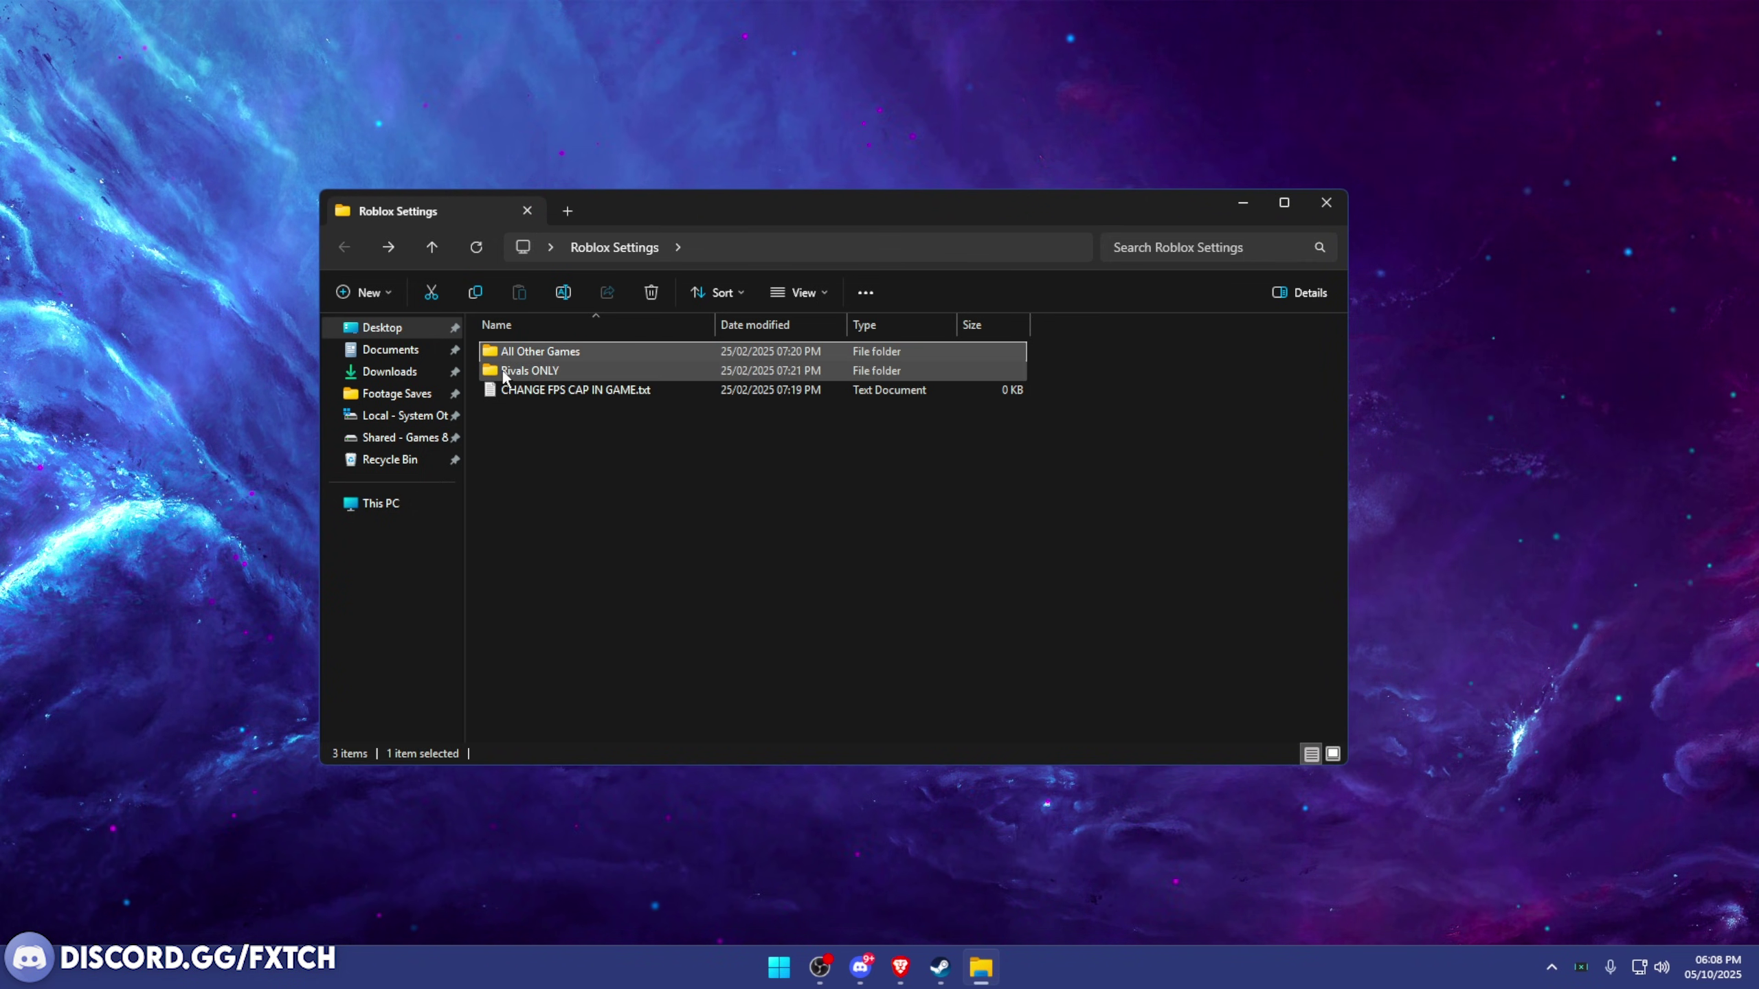
double_click(547, 350)
click(593, 351)
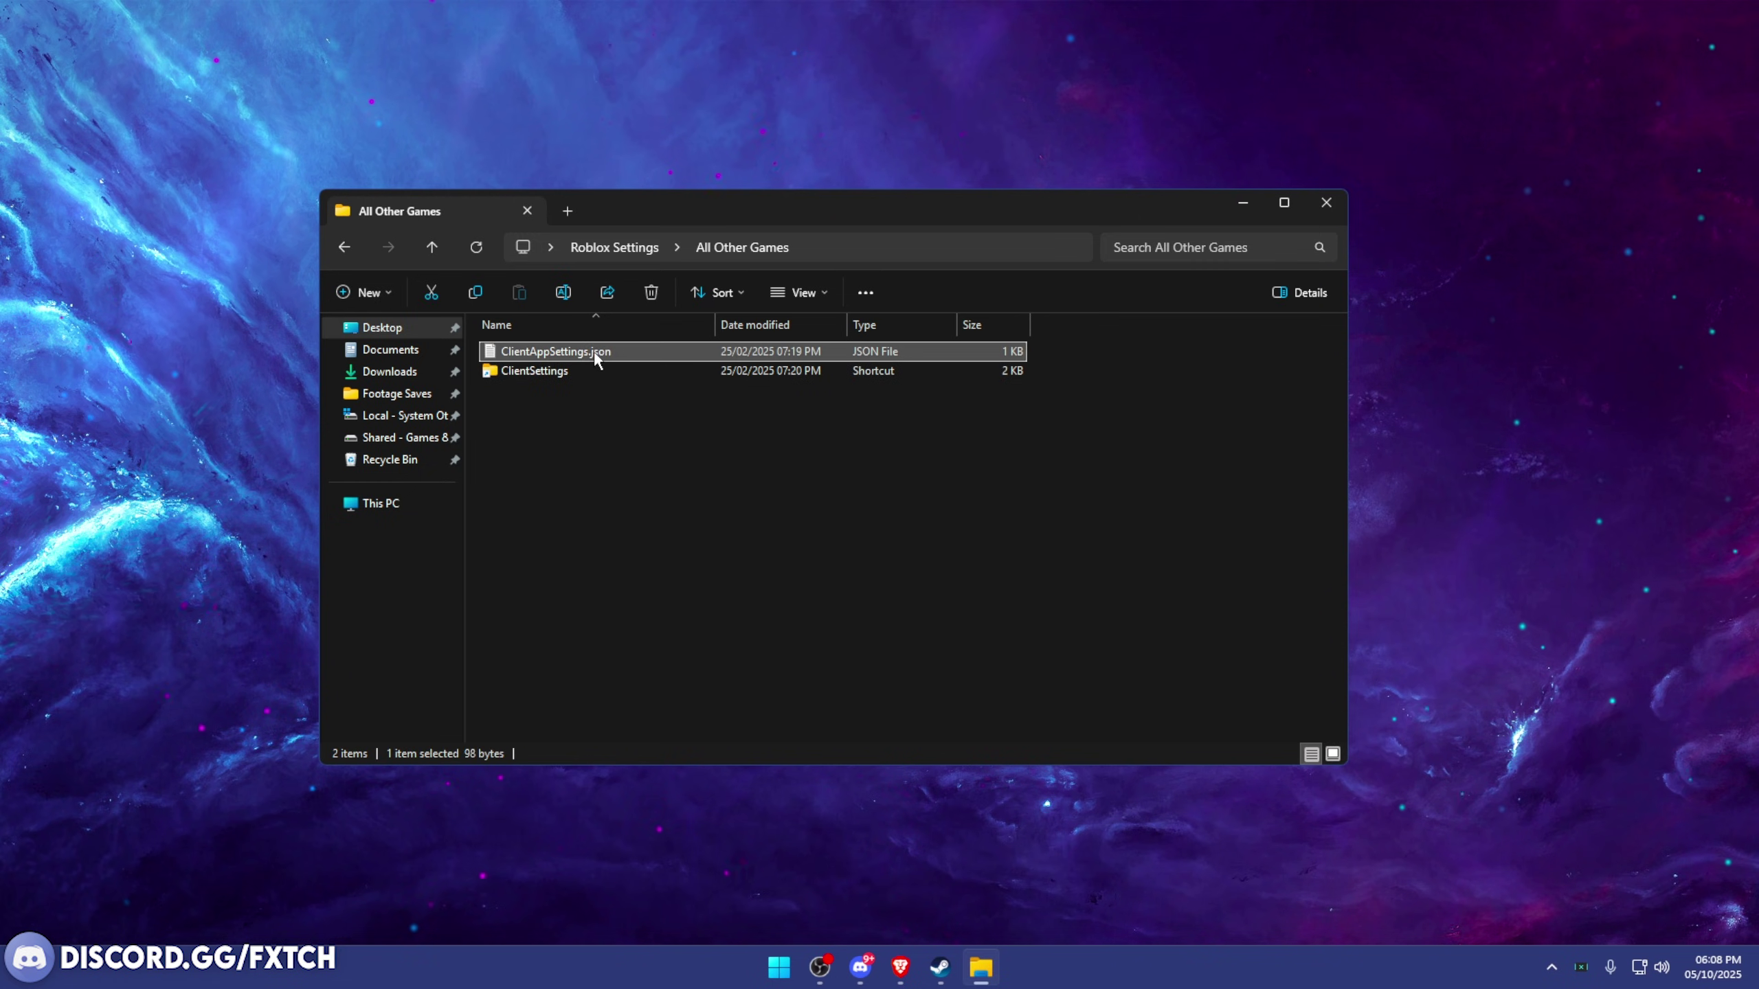
right_click(555, 353)
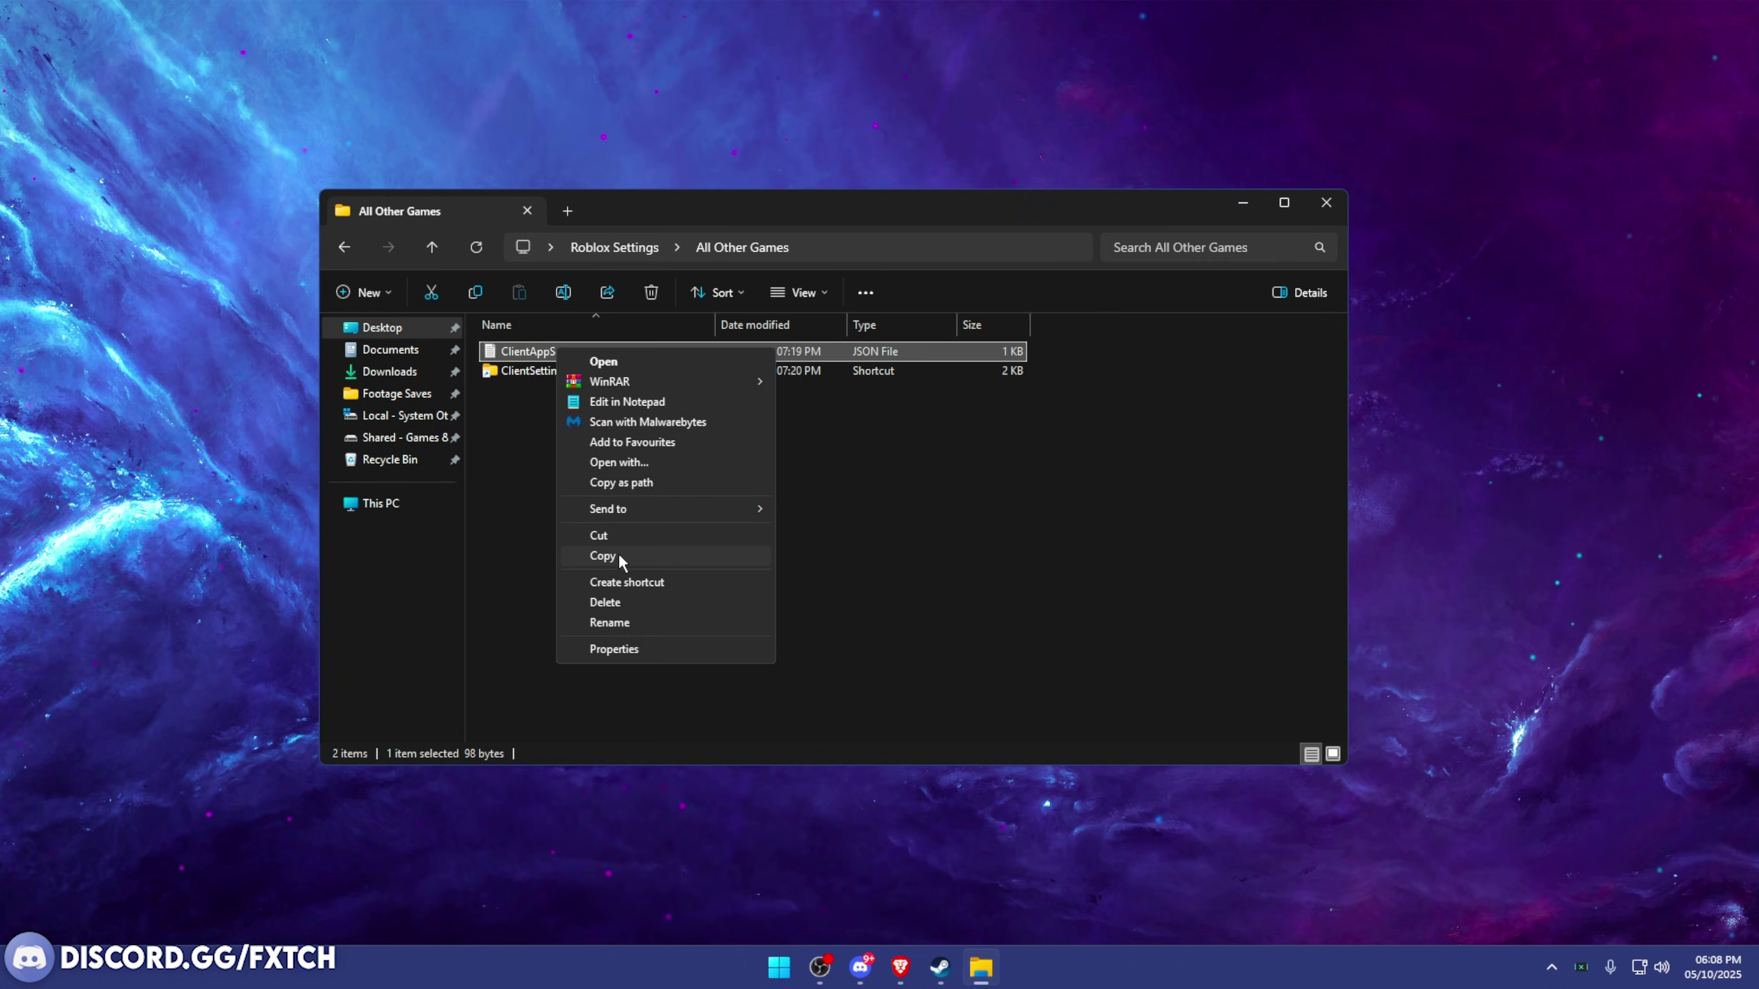
click(618, 556)
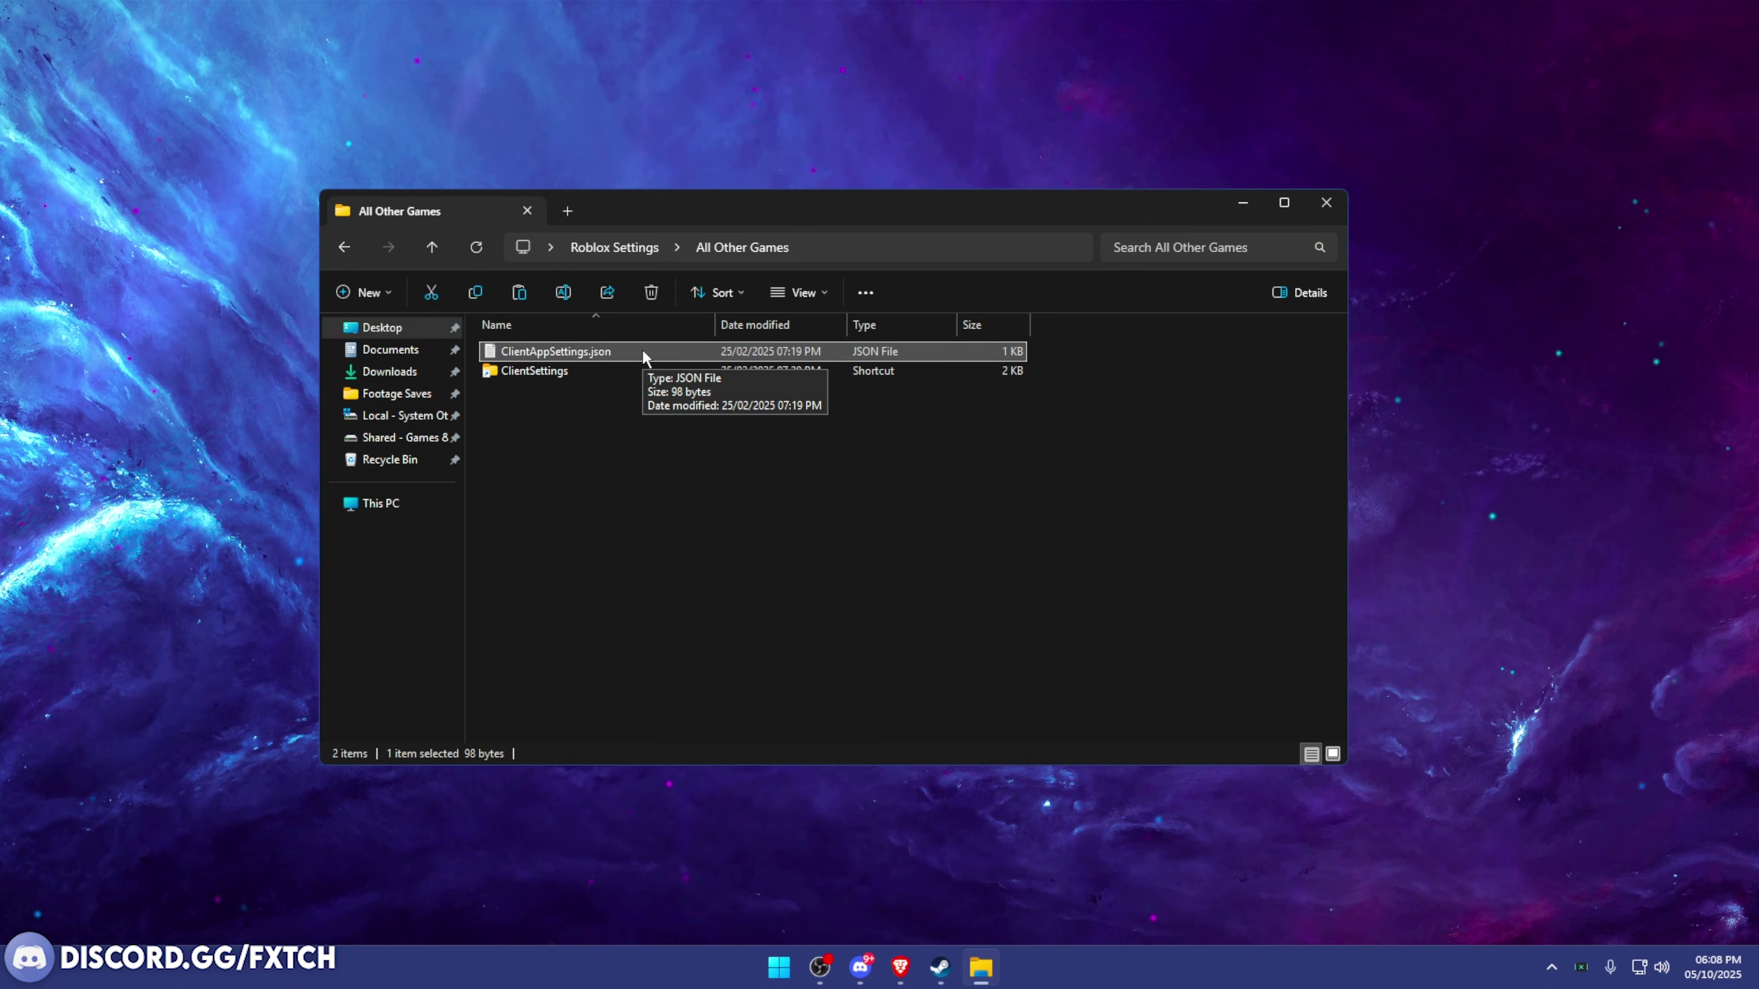
- Follow the ClientSettings shortcut in All Other Games and inspect the full path of the folder it opens
double_click(549, 372)
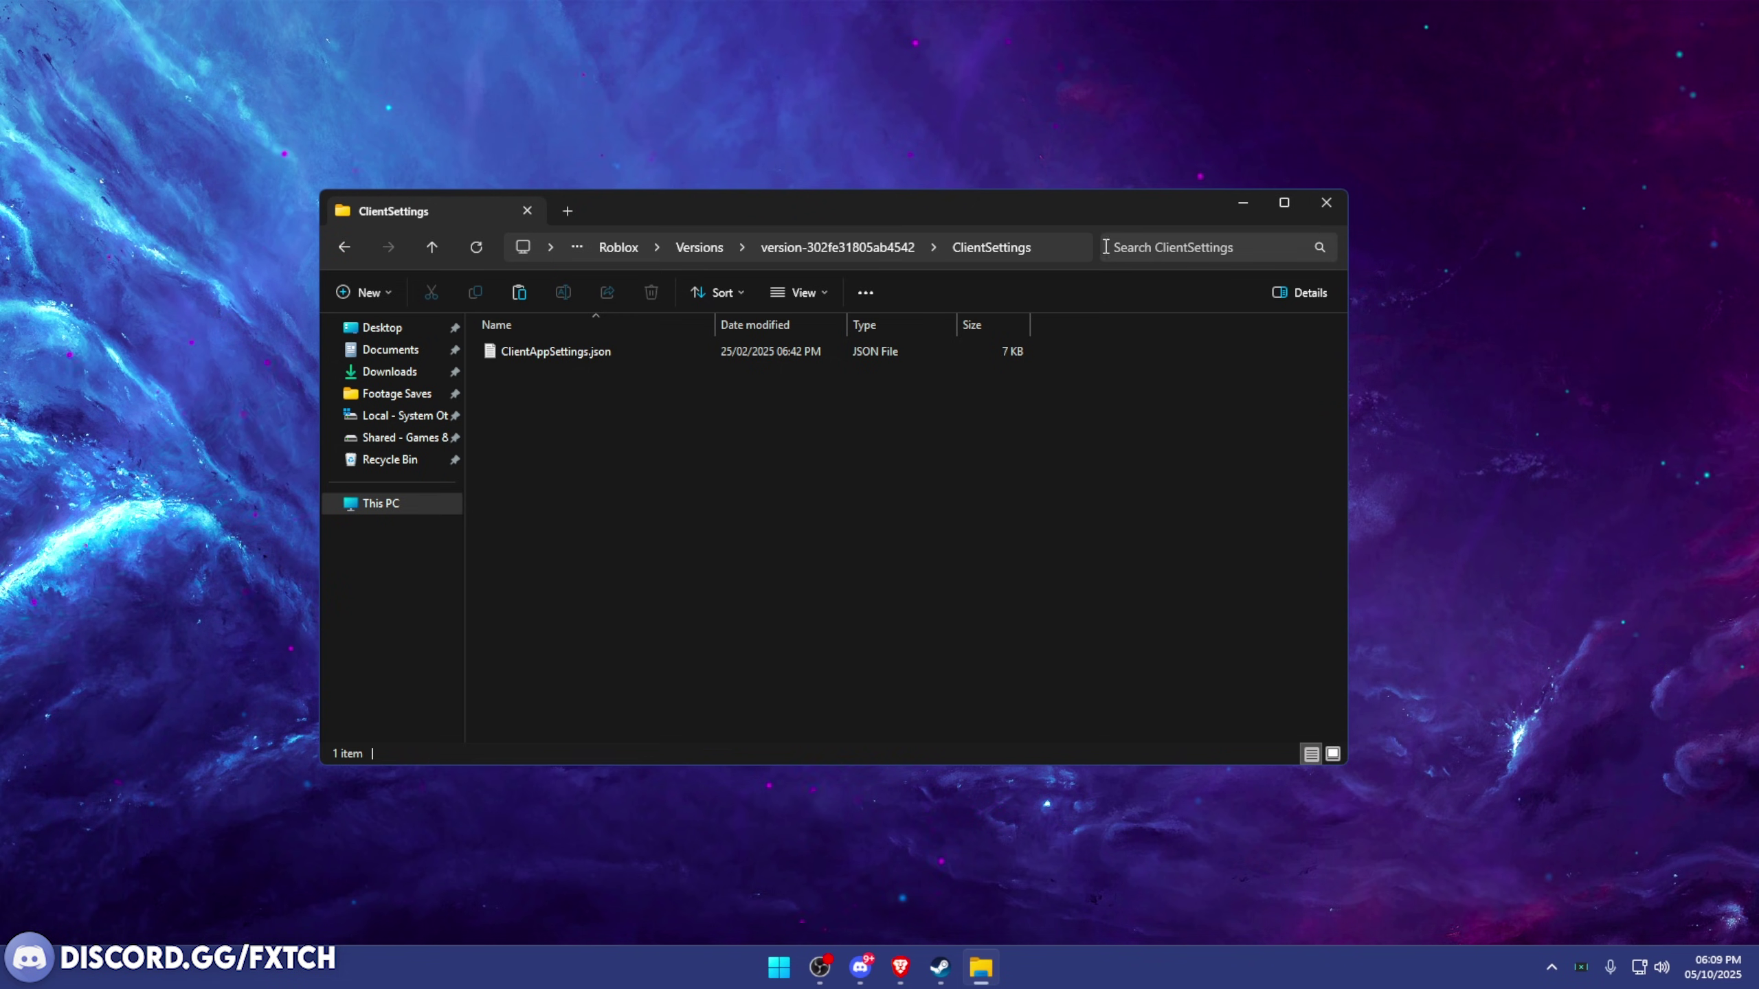
click(1064, 250)
drag(990, 247, 482, 280)
key(Escape)
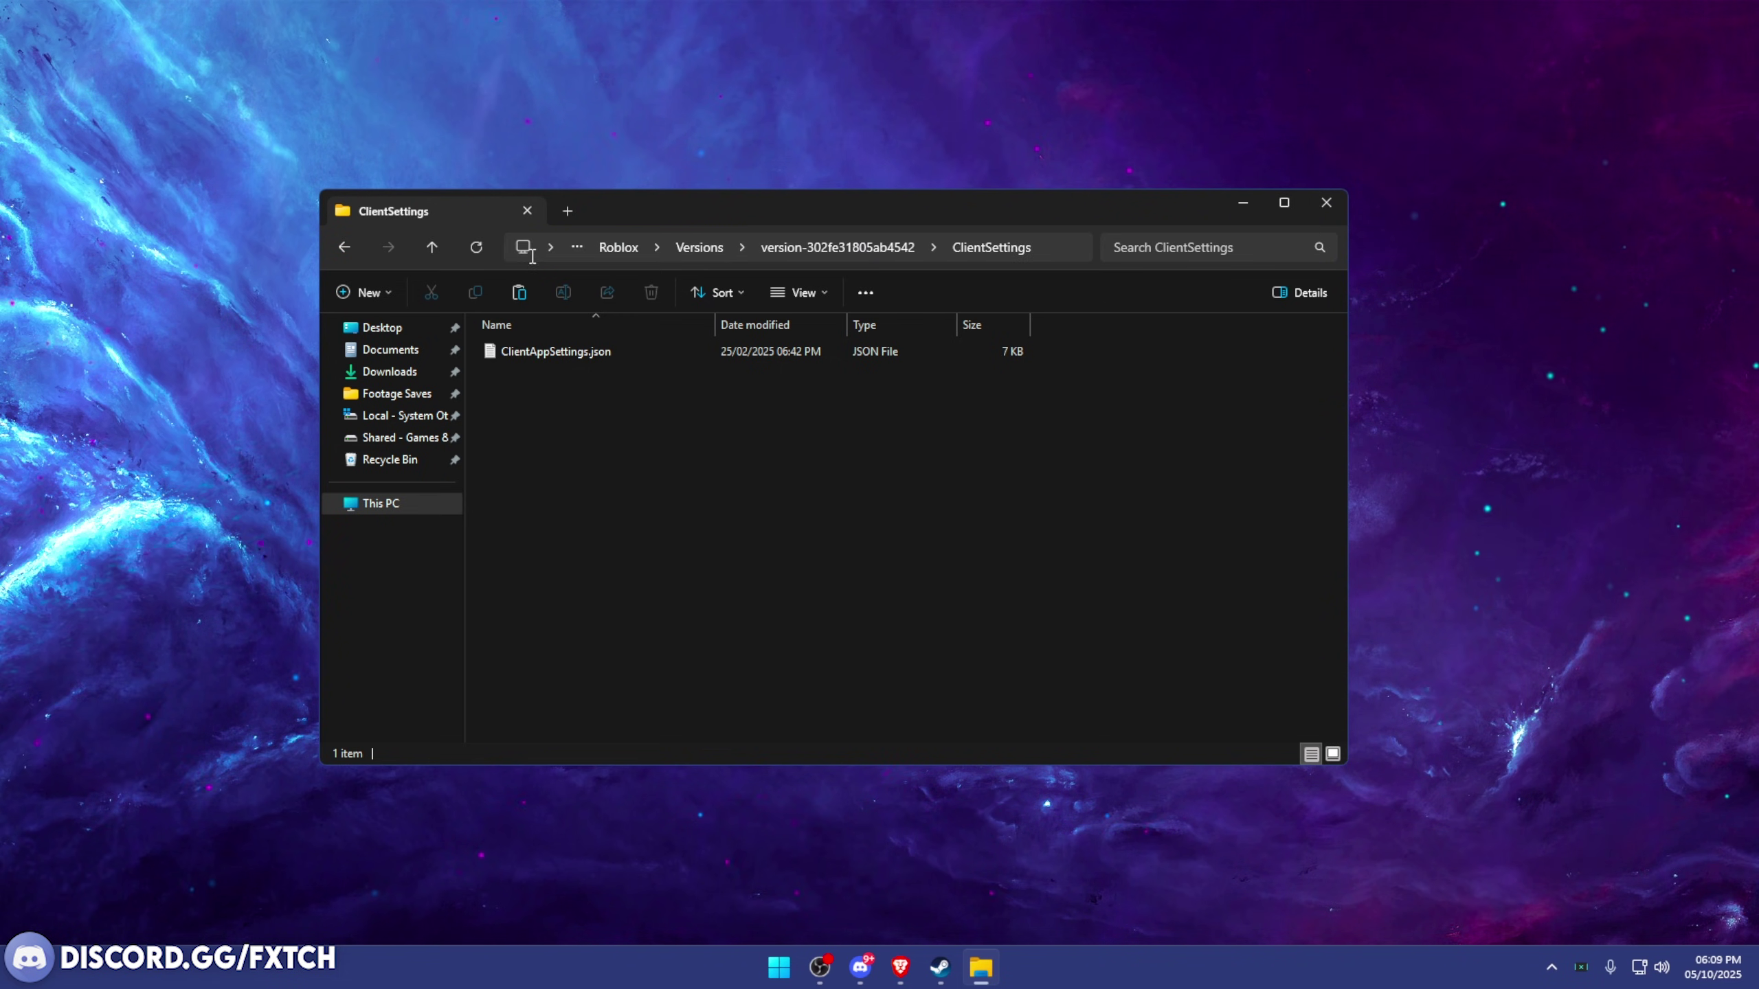
- Go to This PC and open the Local - System Other (C:) drive to view its contents
click(400, 418)
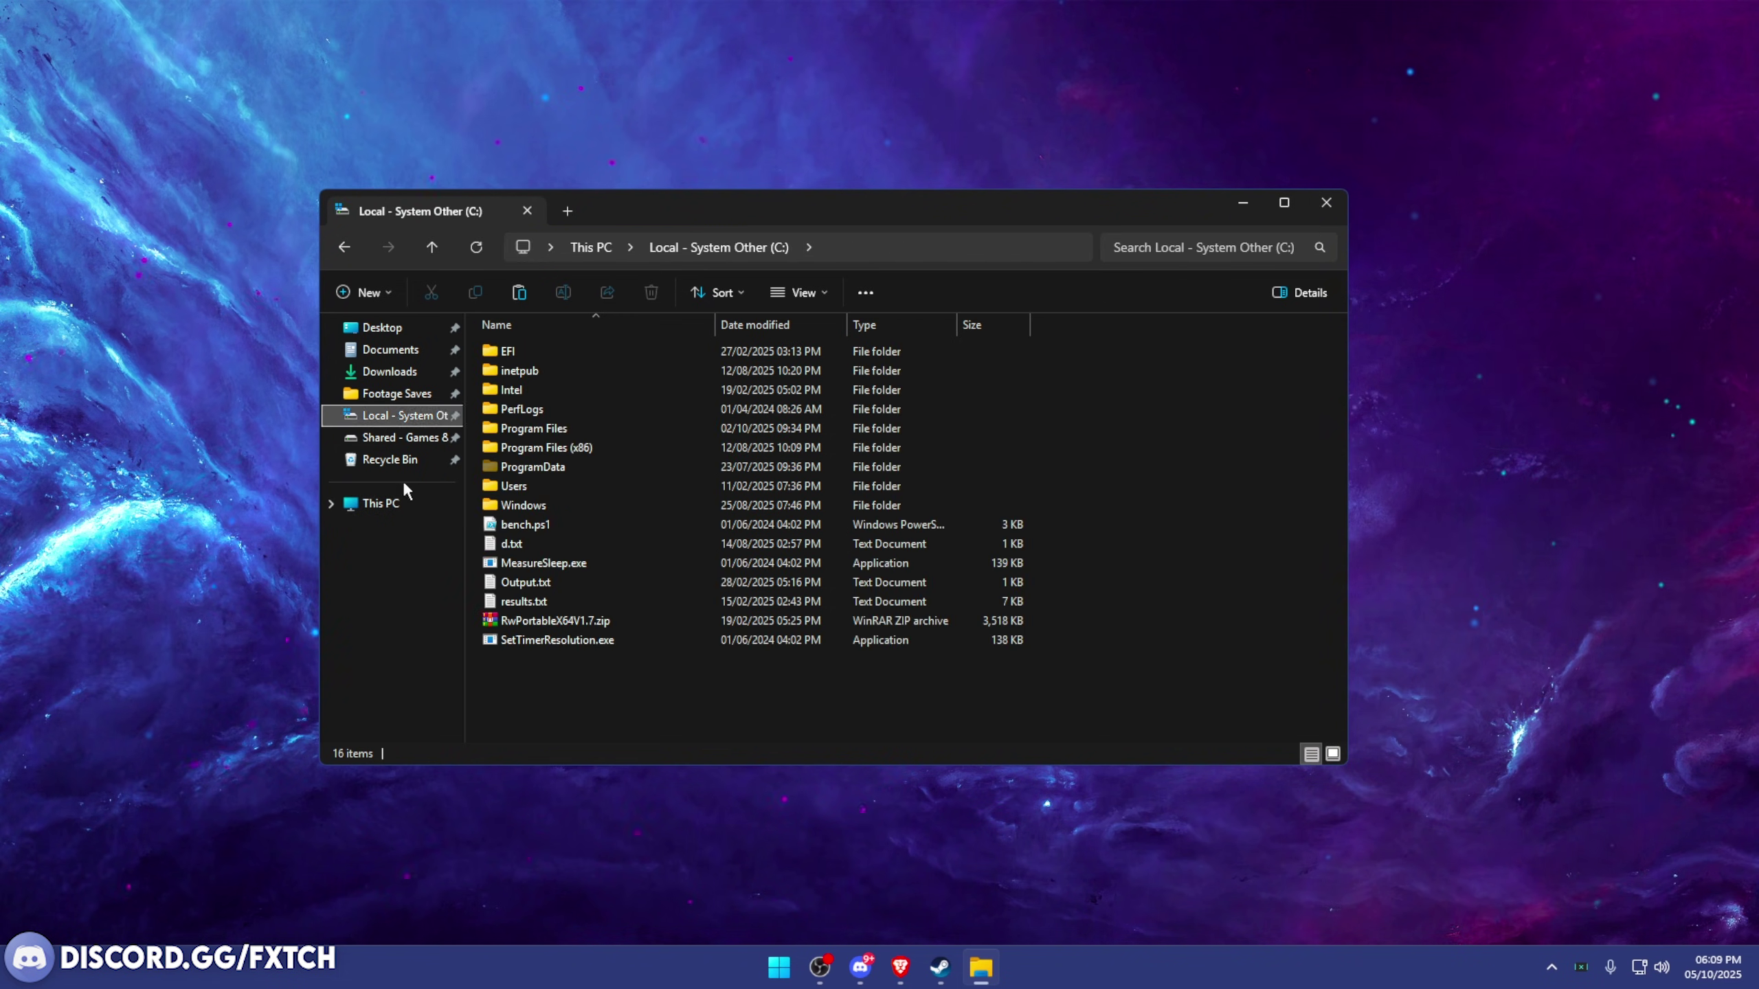
click(388, 511)
drag(699, 429, 646, 378)
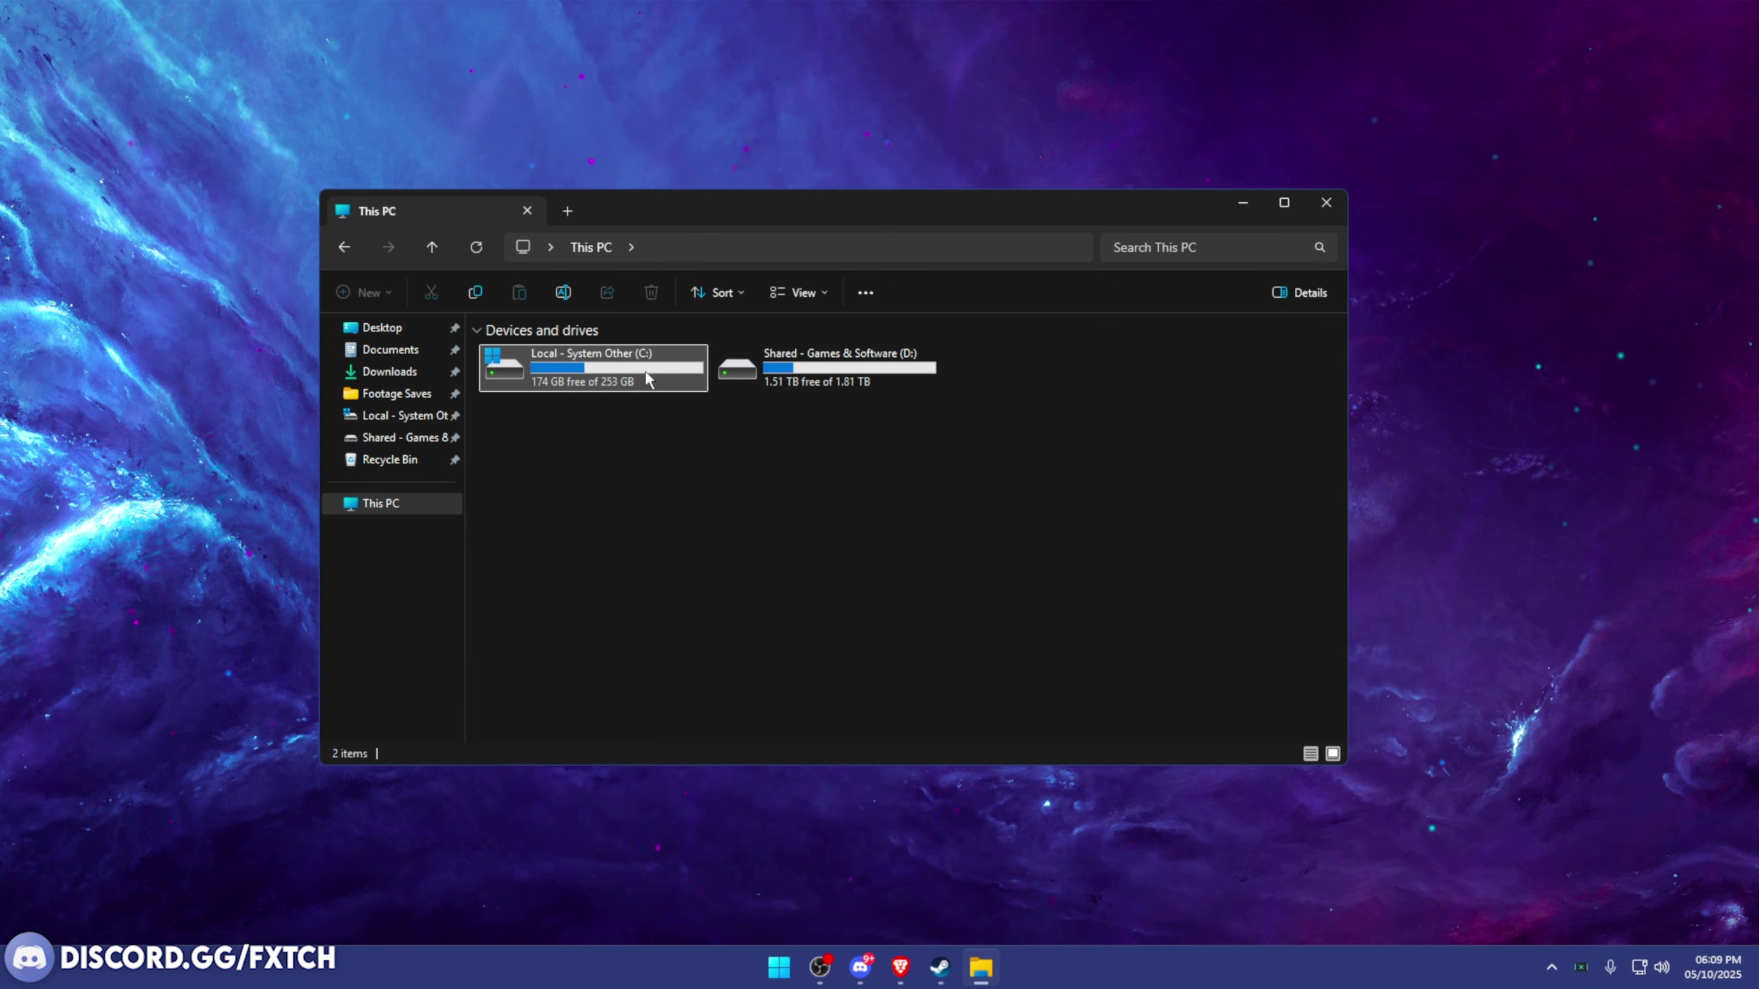
double_click(674, 380)
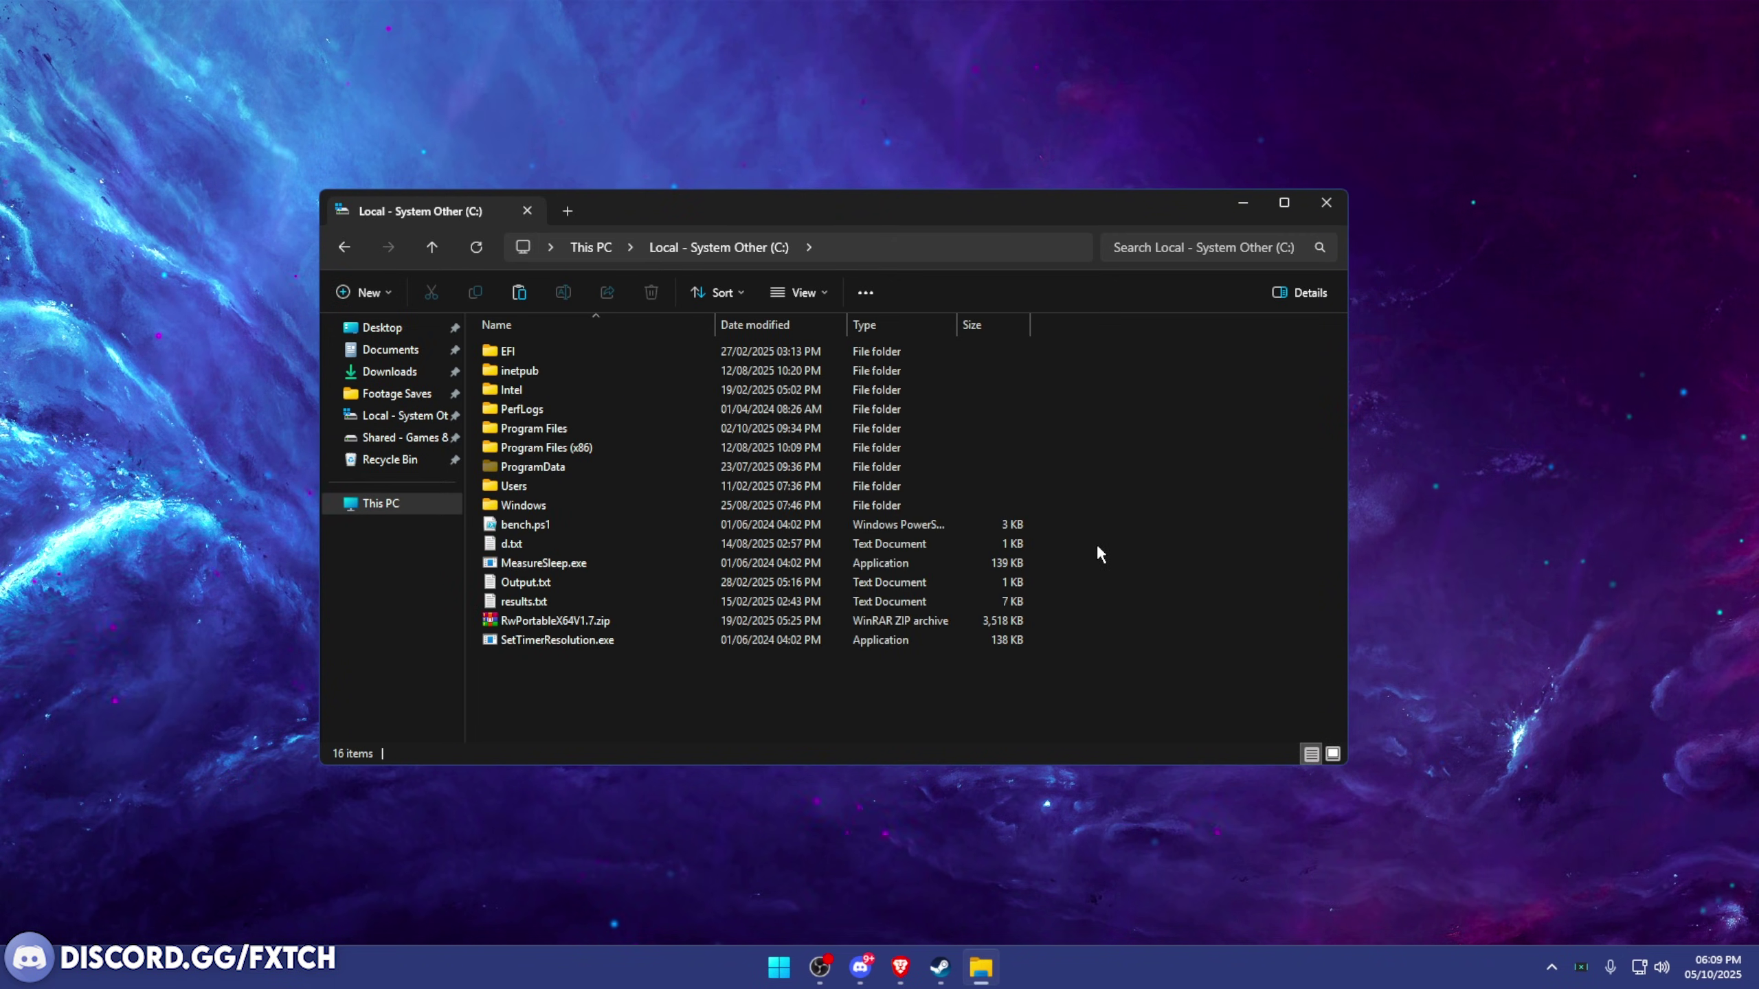
drag(659, 696, 621, 347)
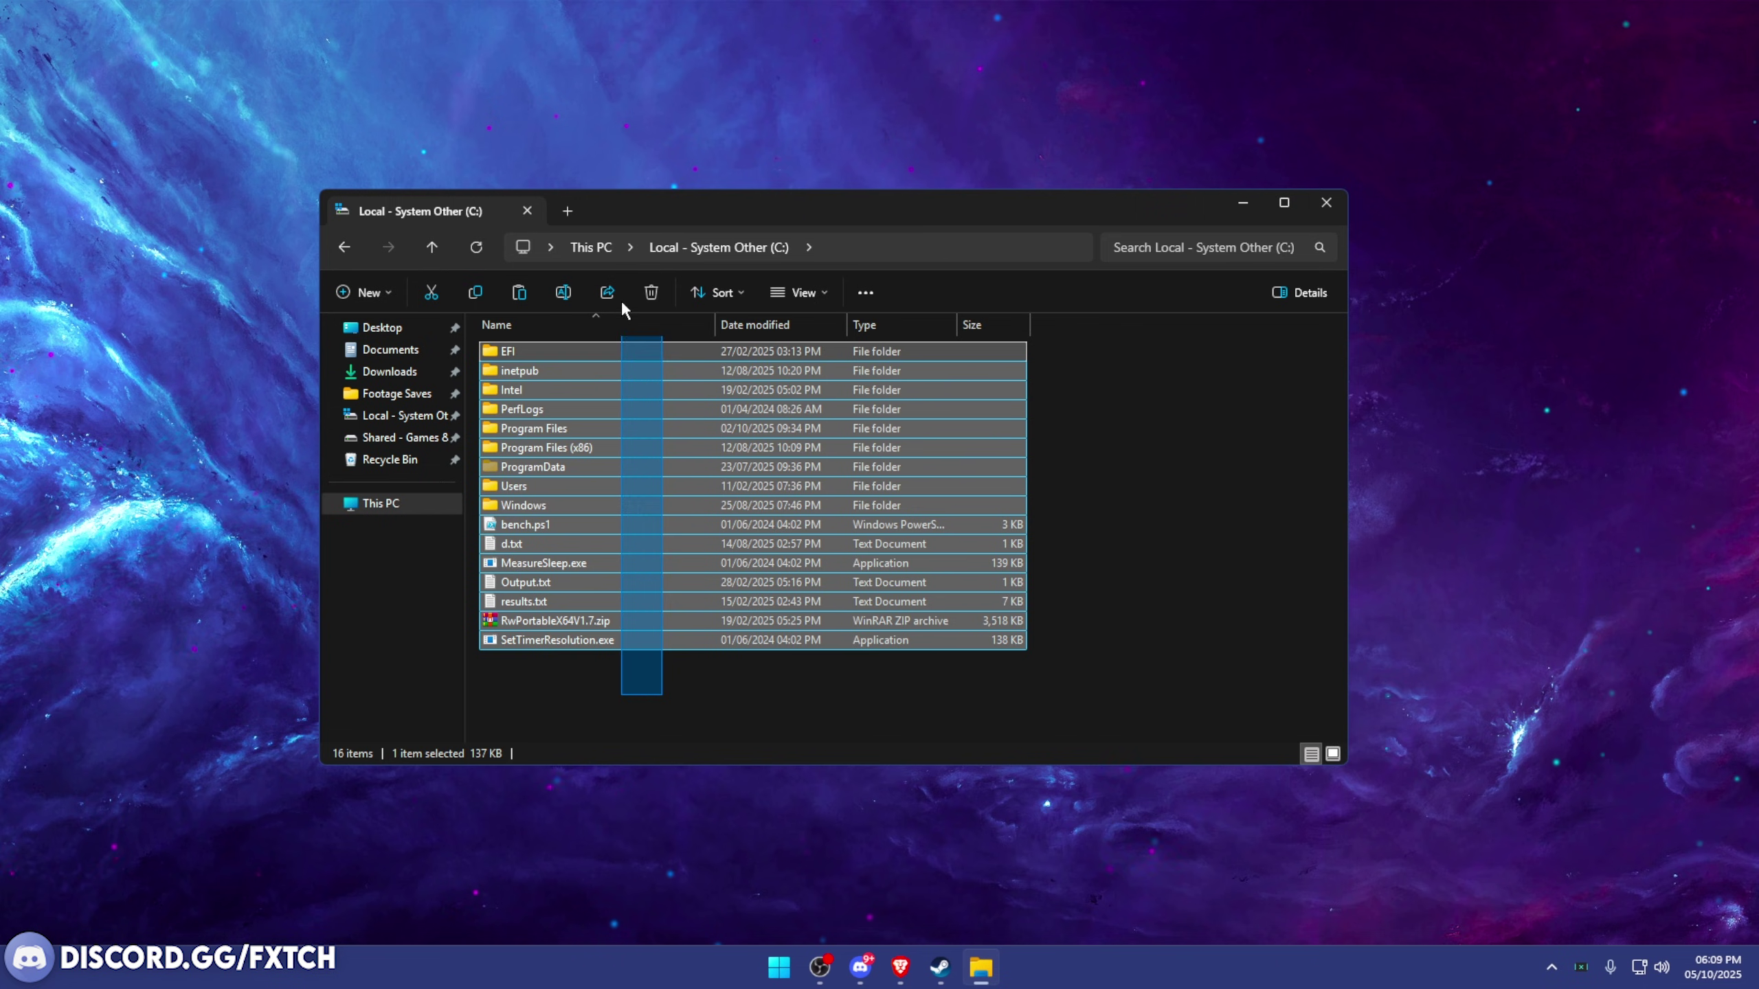
click(620, 676)
- Look in the C: drive's Program Files and Program Files (x86) folders for the Roblox installation
double_click(525, 429)
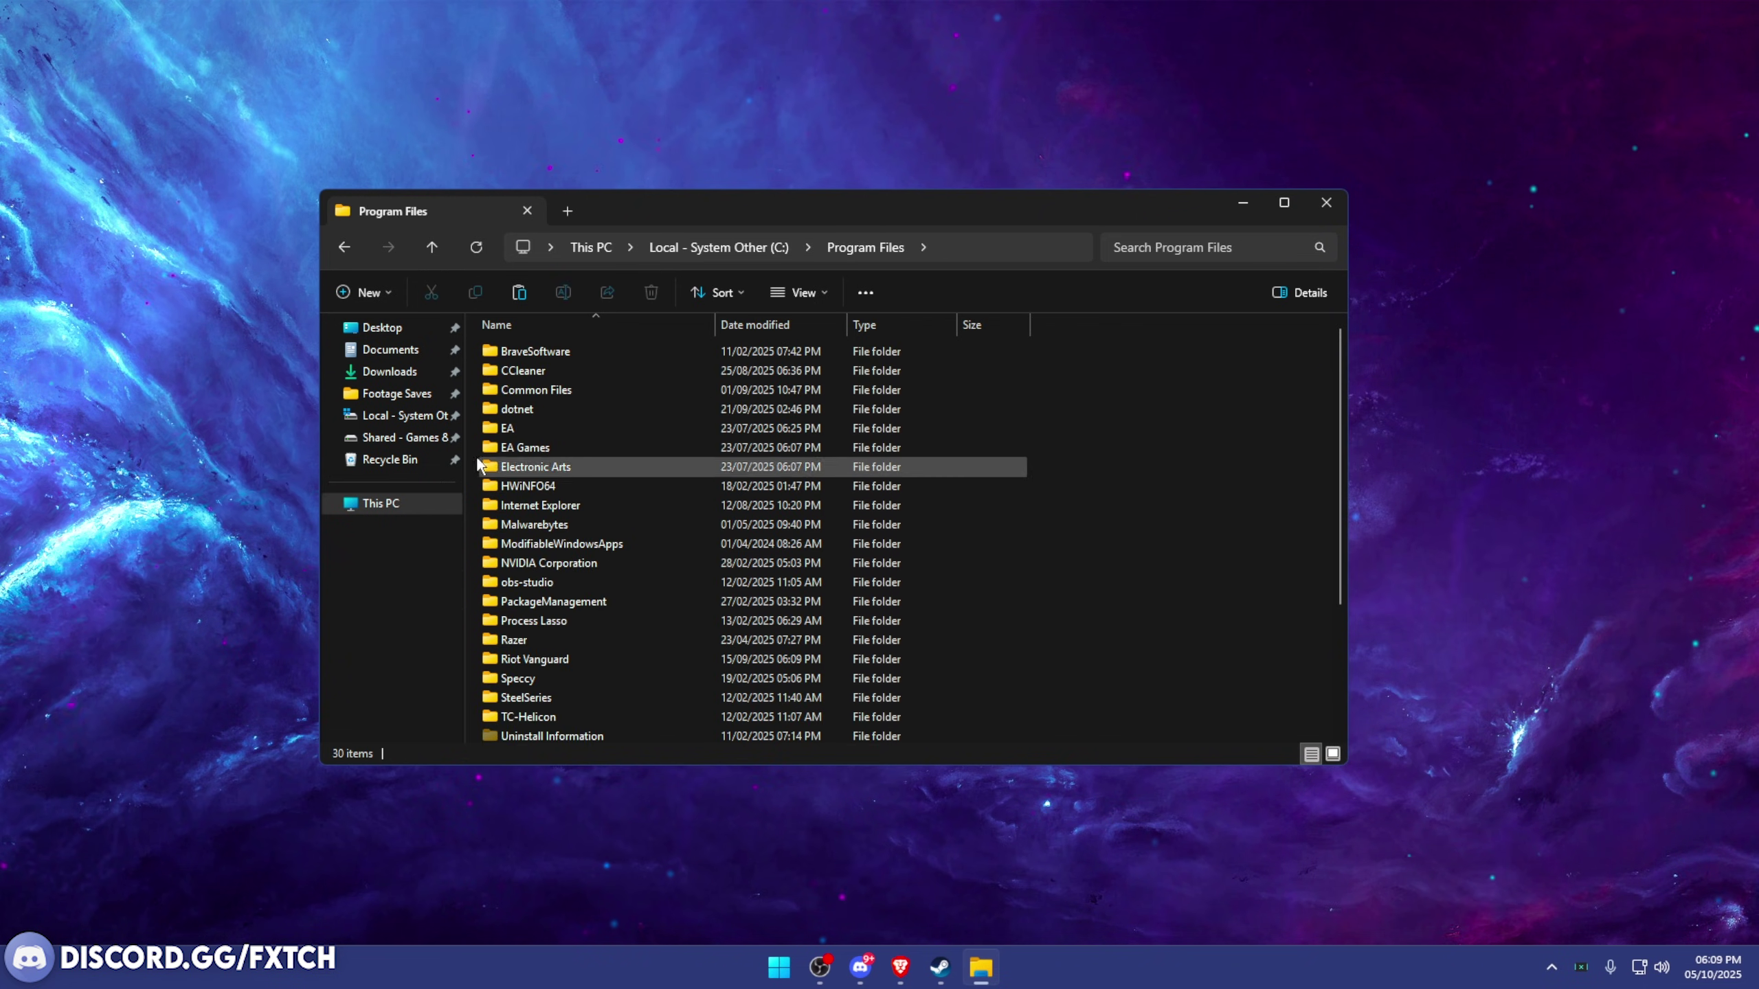
click(343, 250)
click(547, 446)
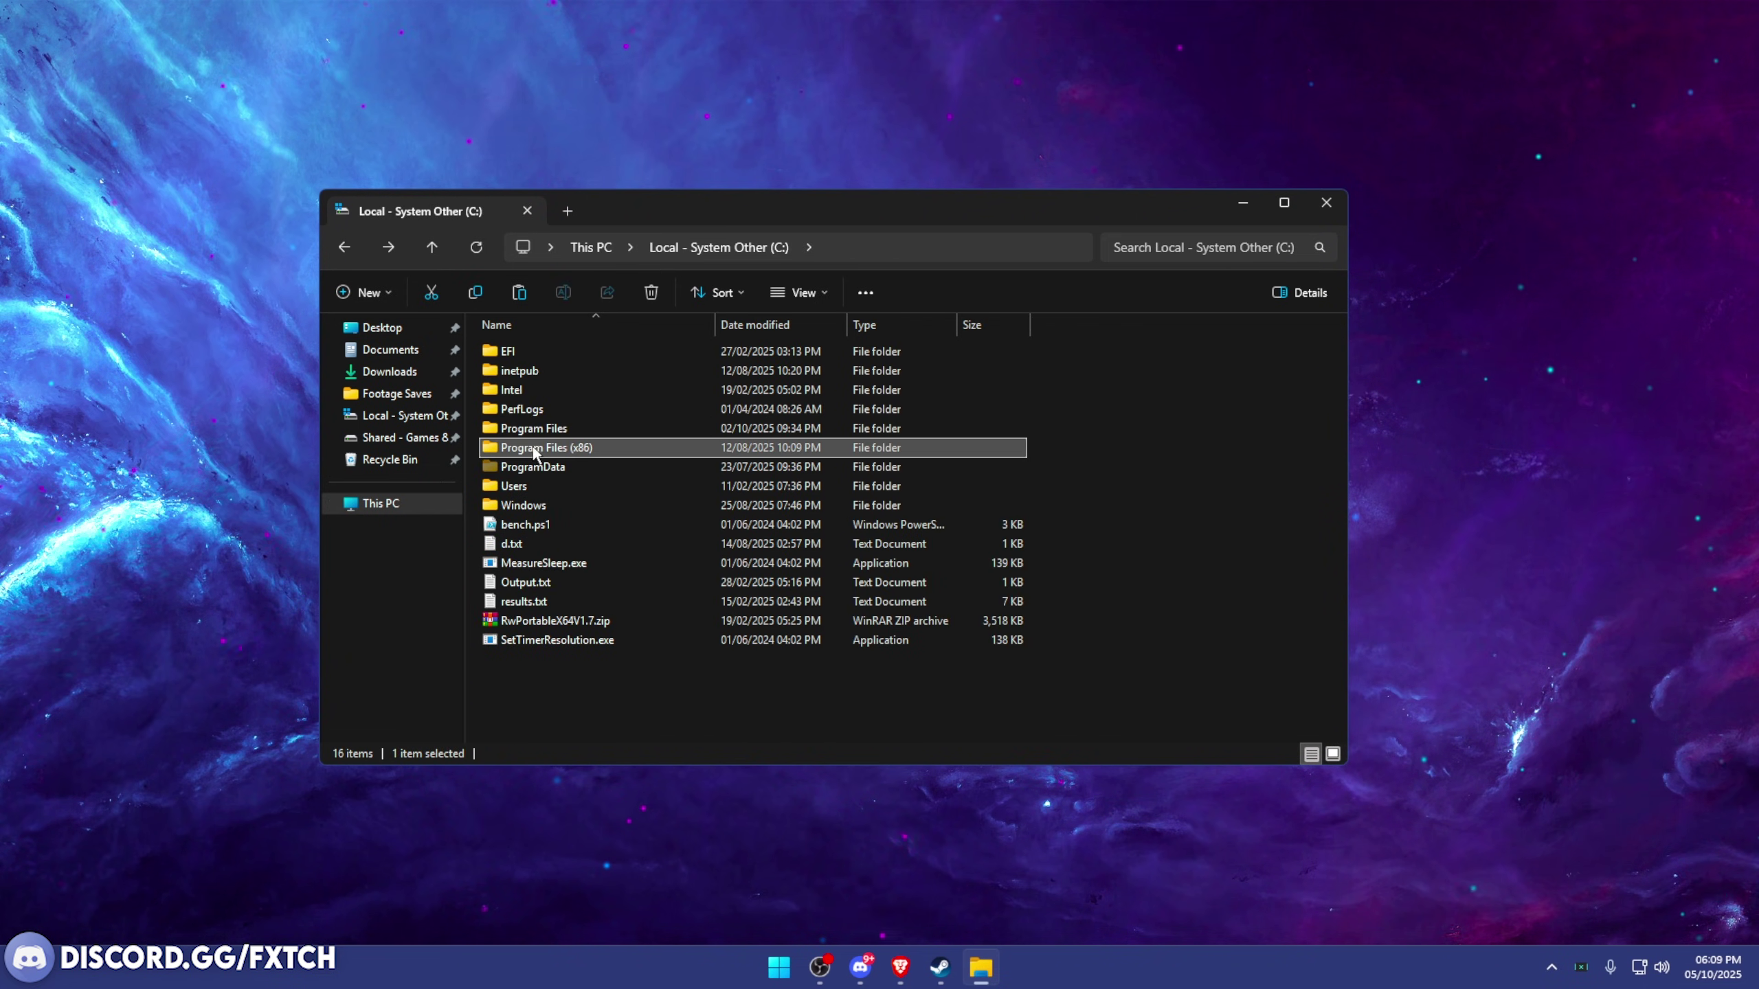
double_click(577, 451)
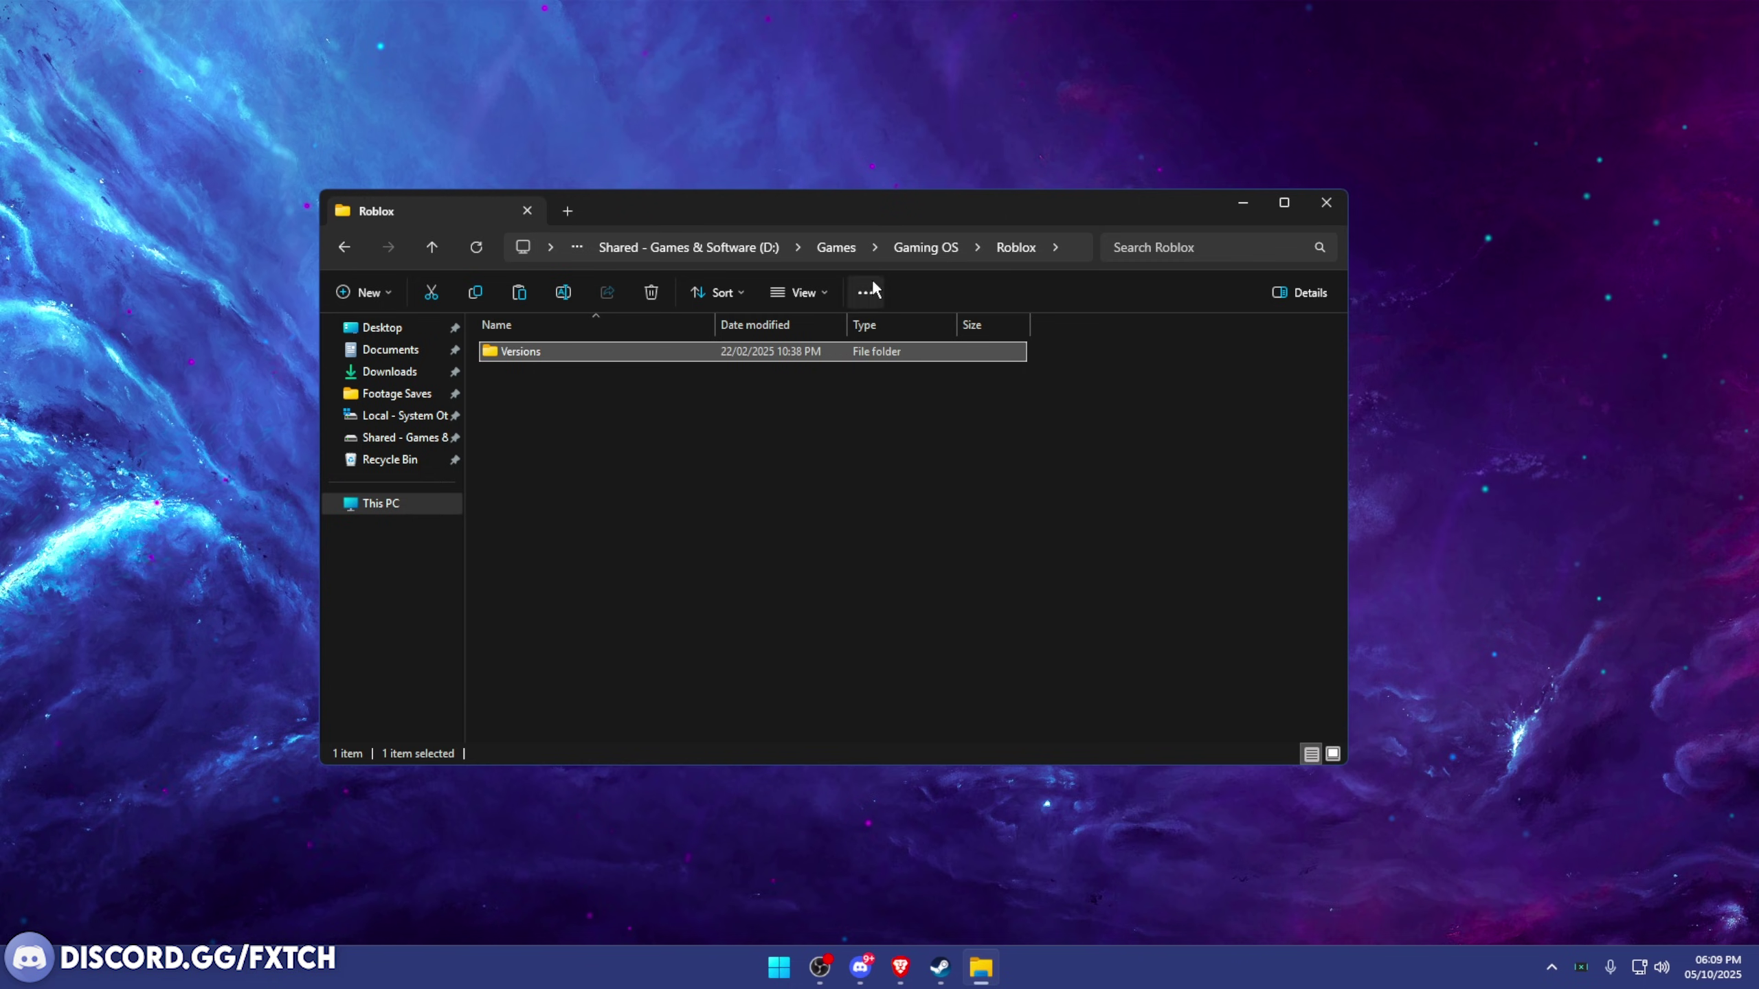
- Open the Versions folder of the Roblox installation and sort its contents by date modified
double_click(529, 351)
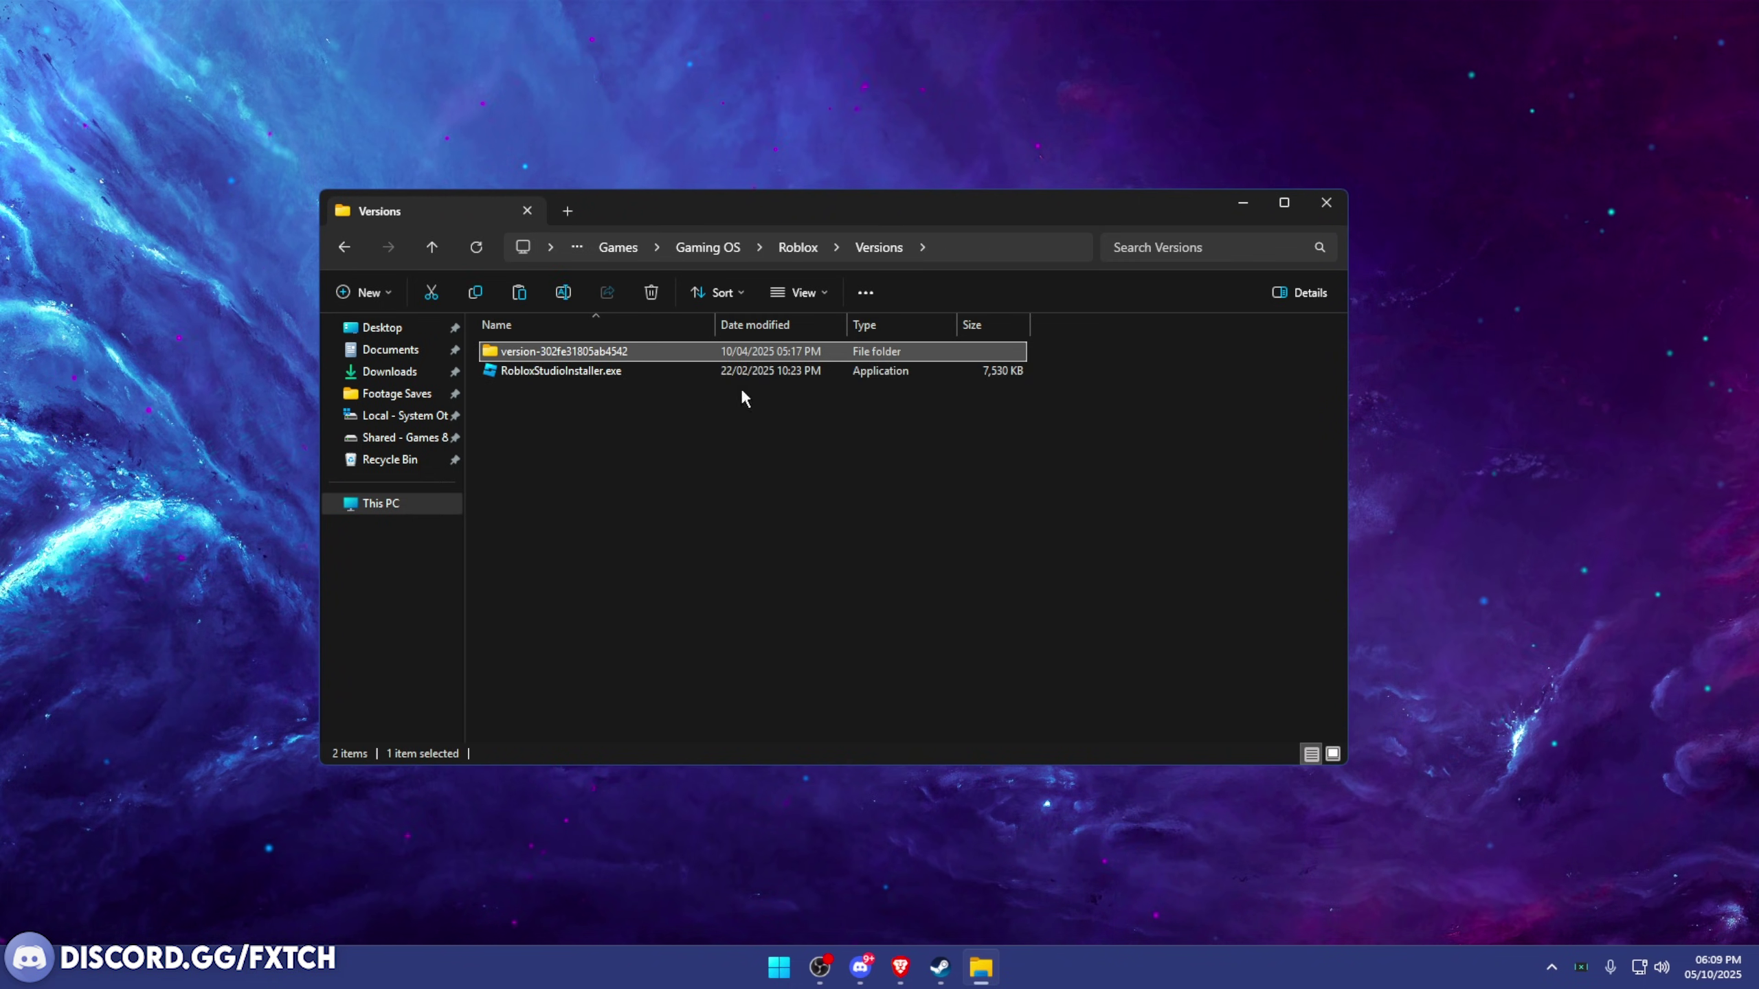
right_click(707, 474)
mouse_move(762, 511)
click(989, 531)
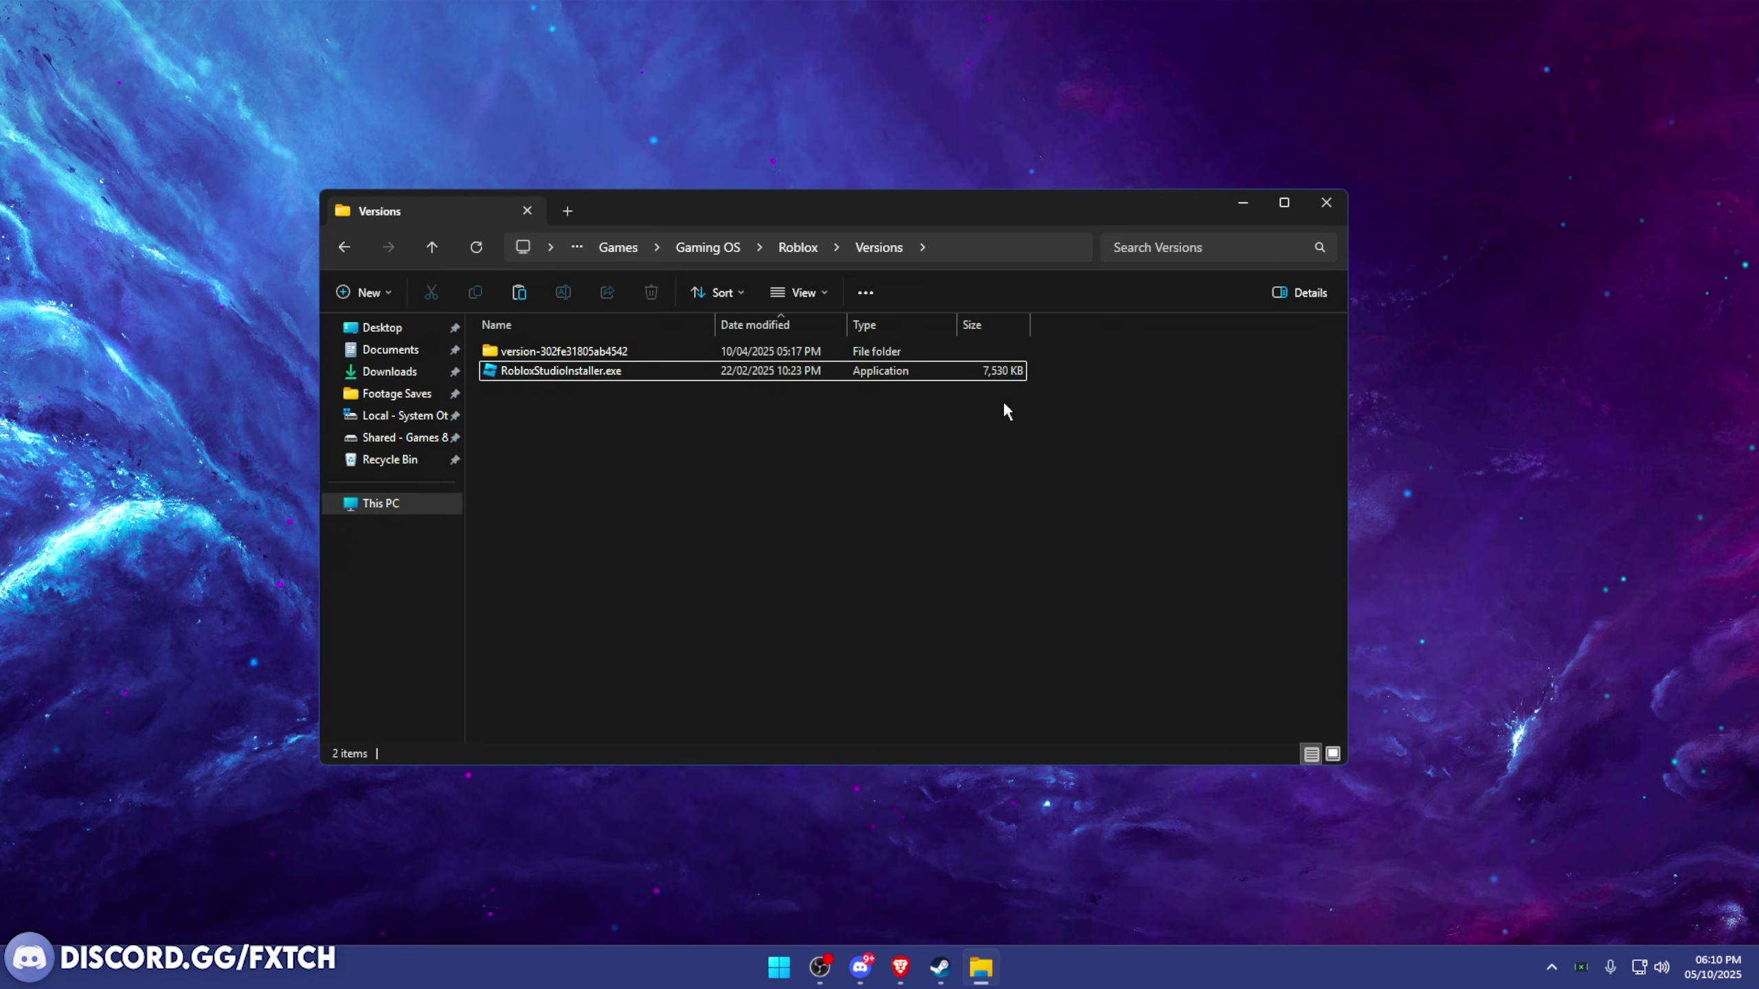
drag(1003, 400, 976, 370)
- Open the version-302fe31805ab4542 folder and go into its ClientSettings folder
click(740, 352)
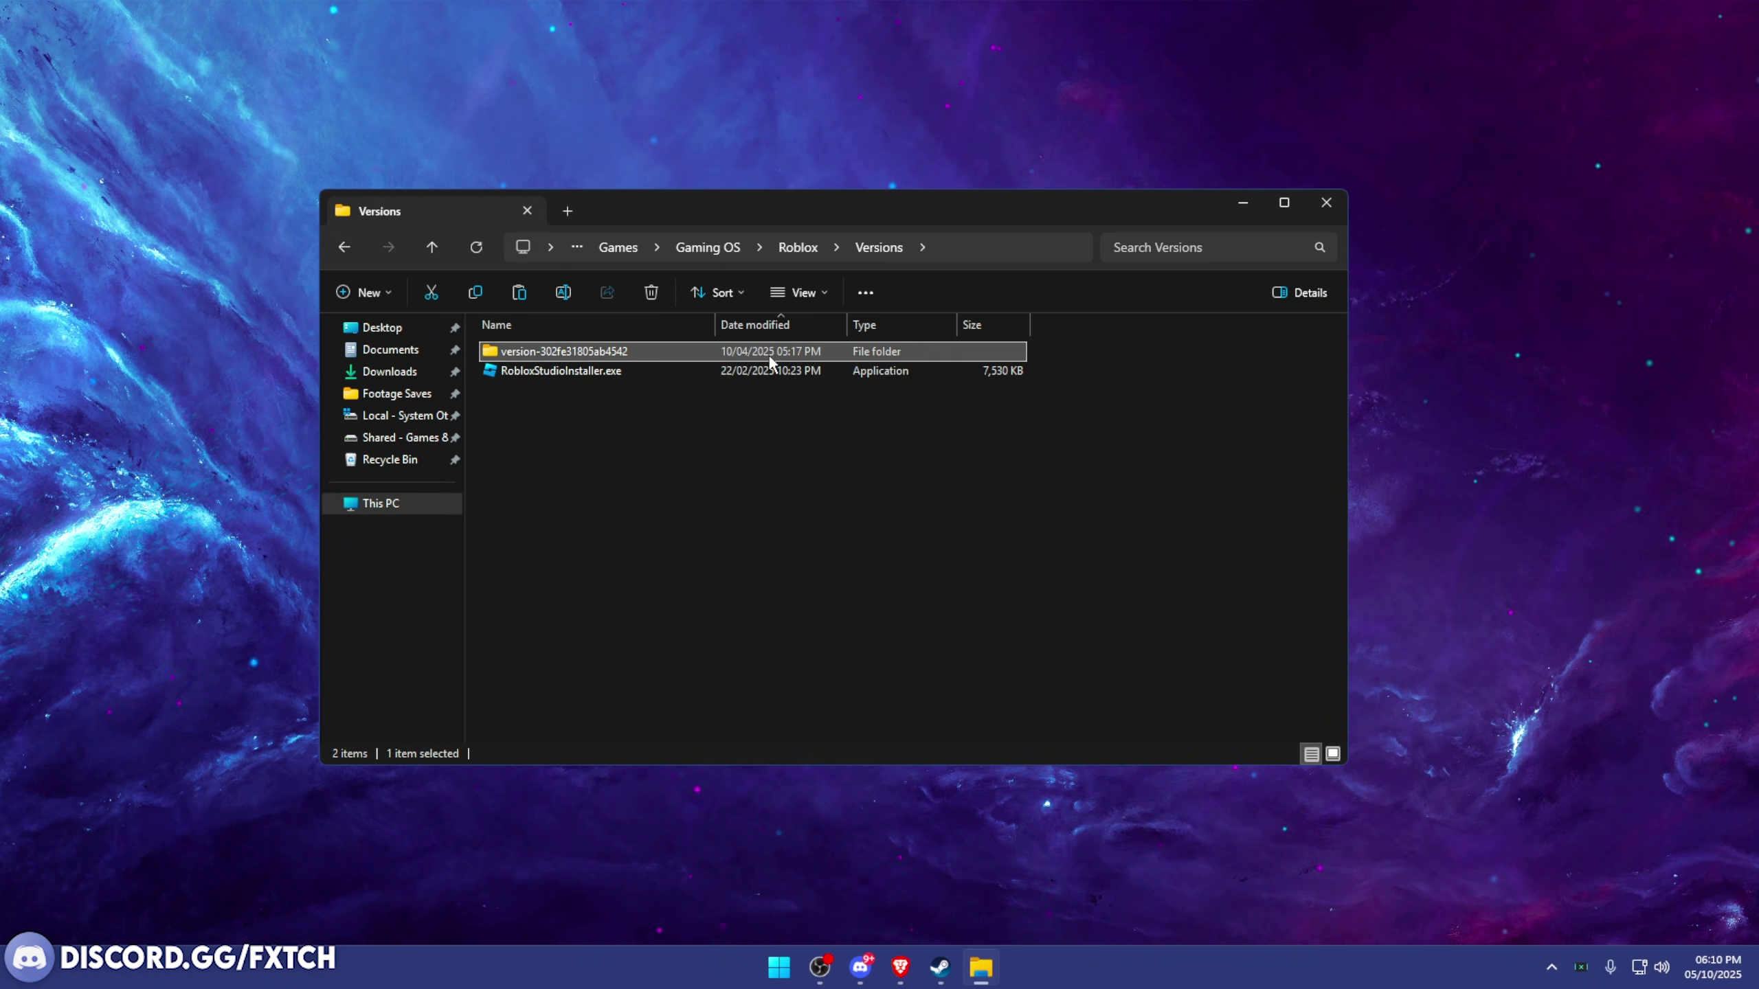
double_click(671, 353)
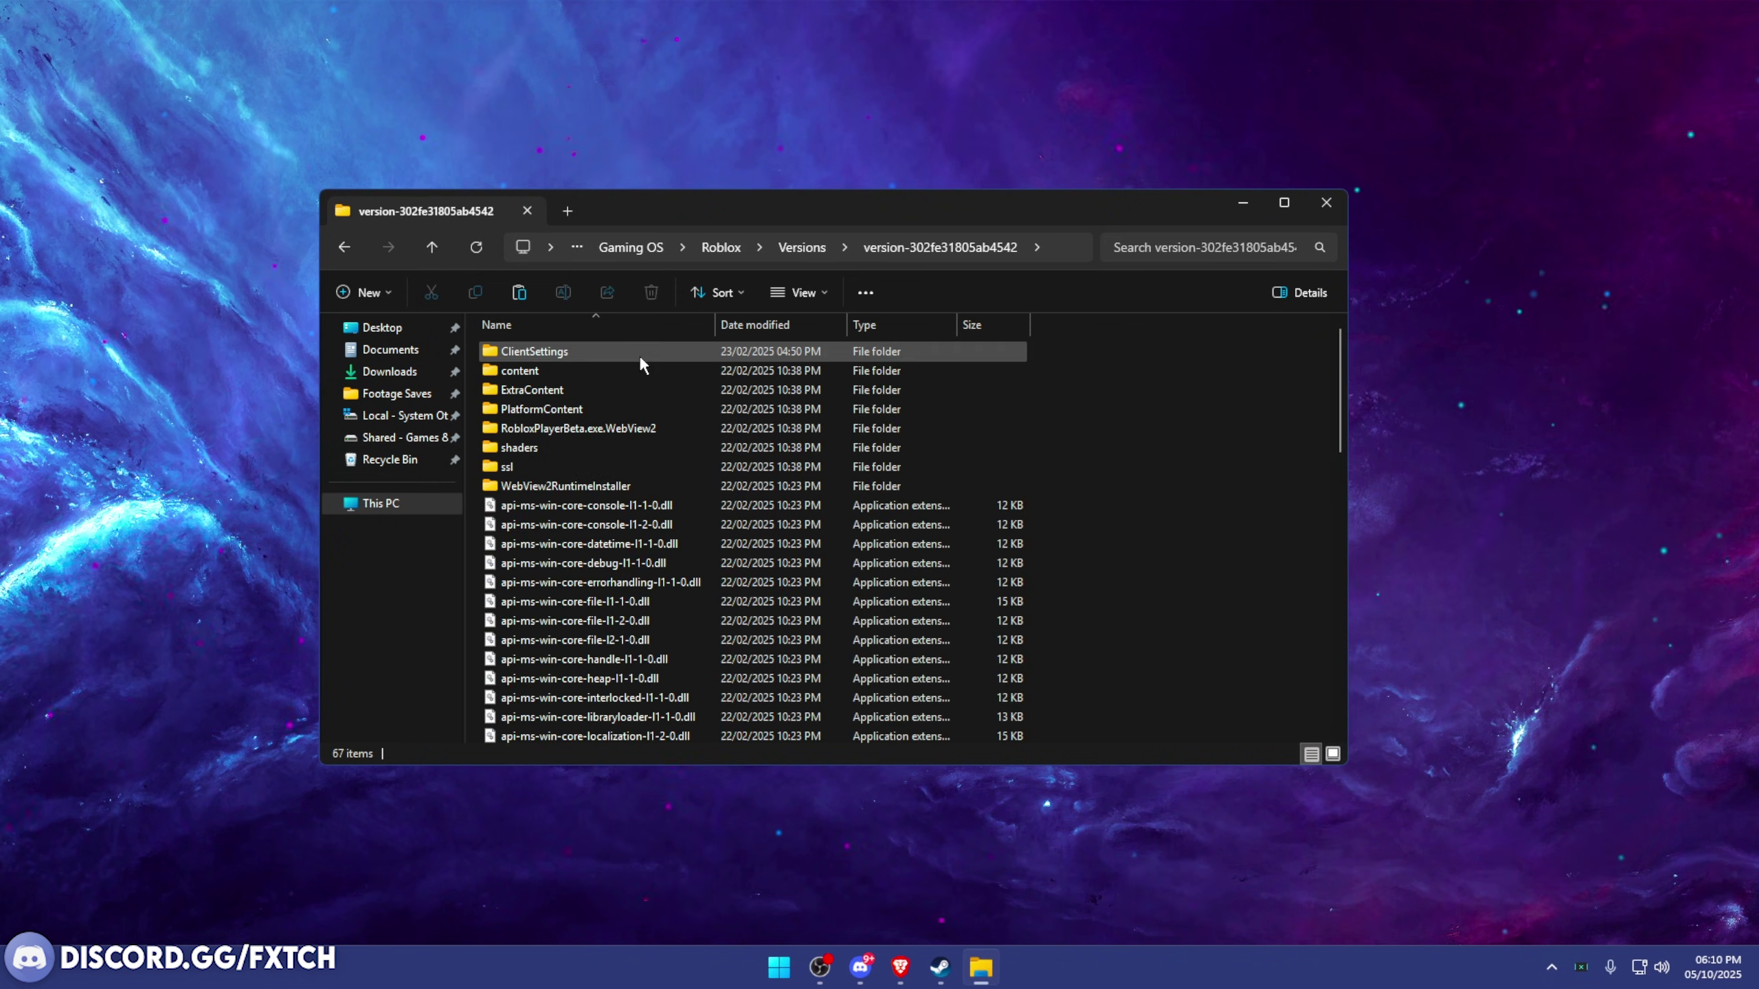
double_click(532, 353)
click(547, 351)
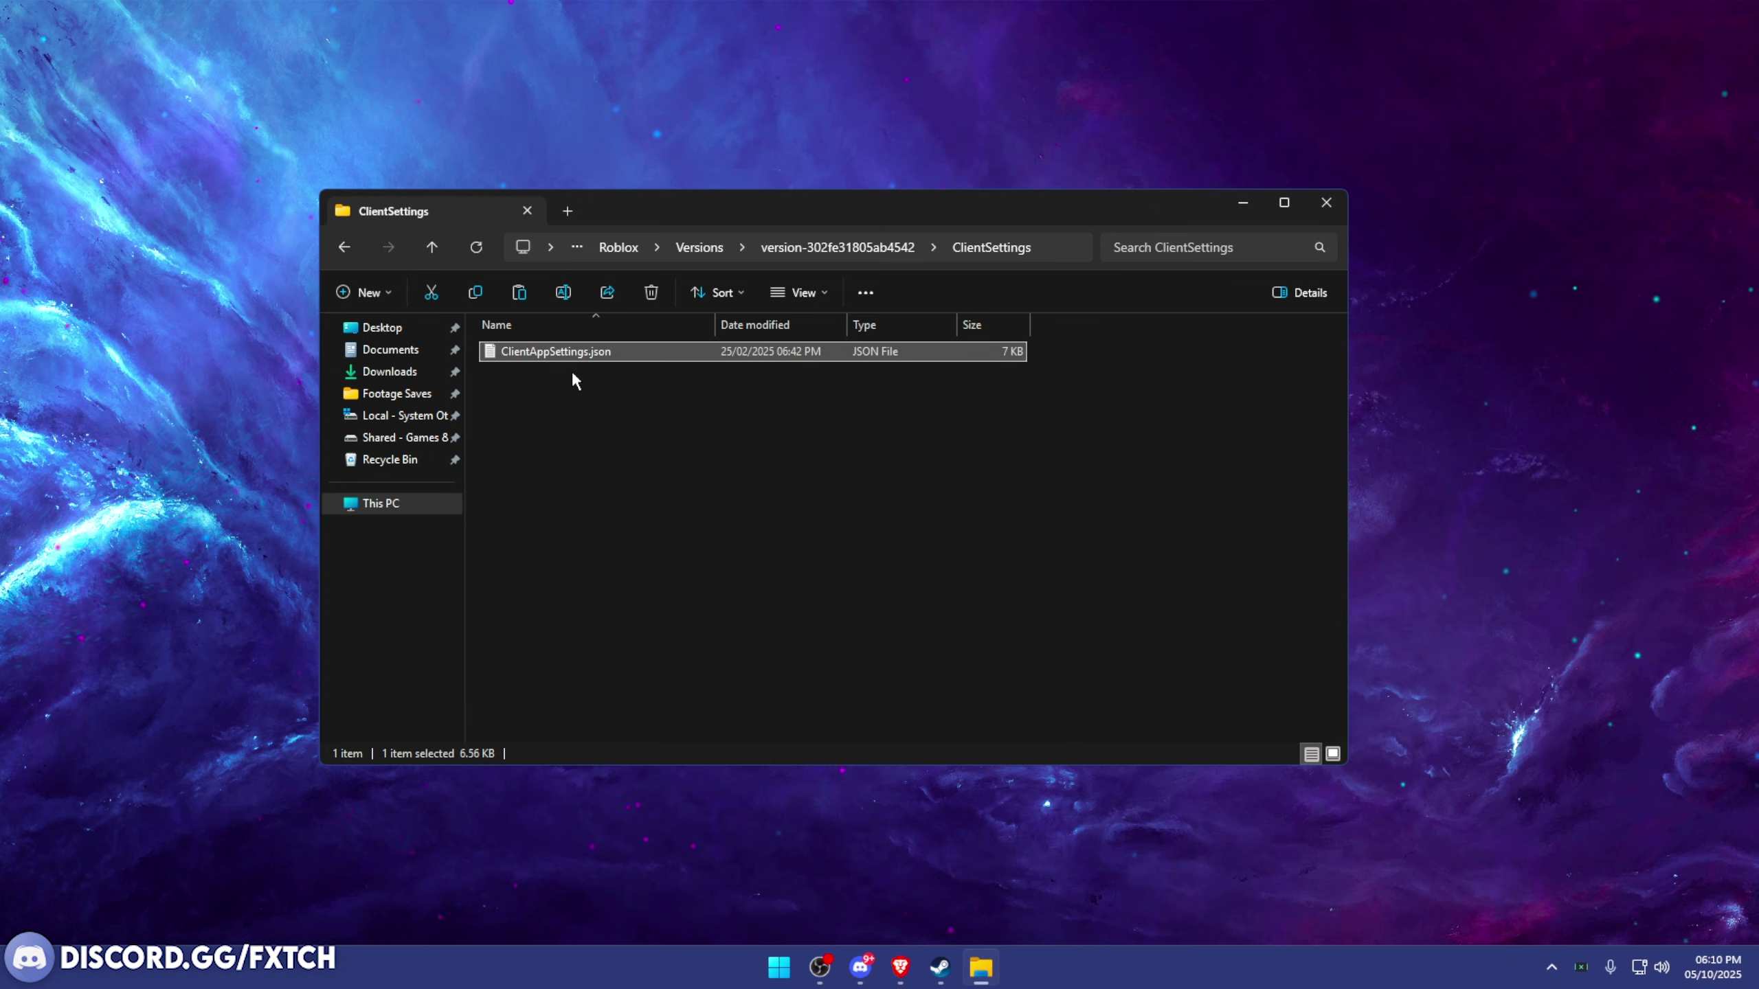
- Try to paste the copied ClientAppSettings.json into the ClientSettings folder
right_click(598, 414)
drag(846, 207, 810, 244)
drag(776, 487, 574, 175)
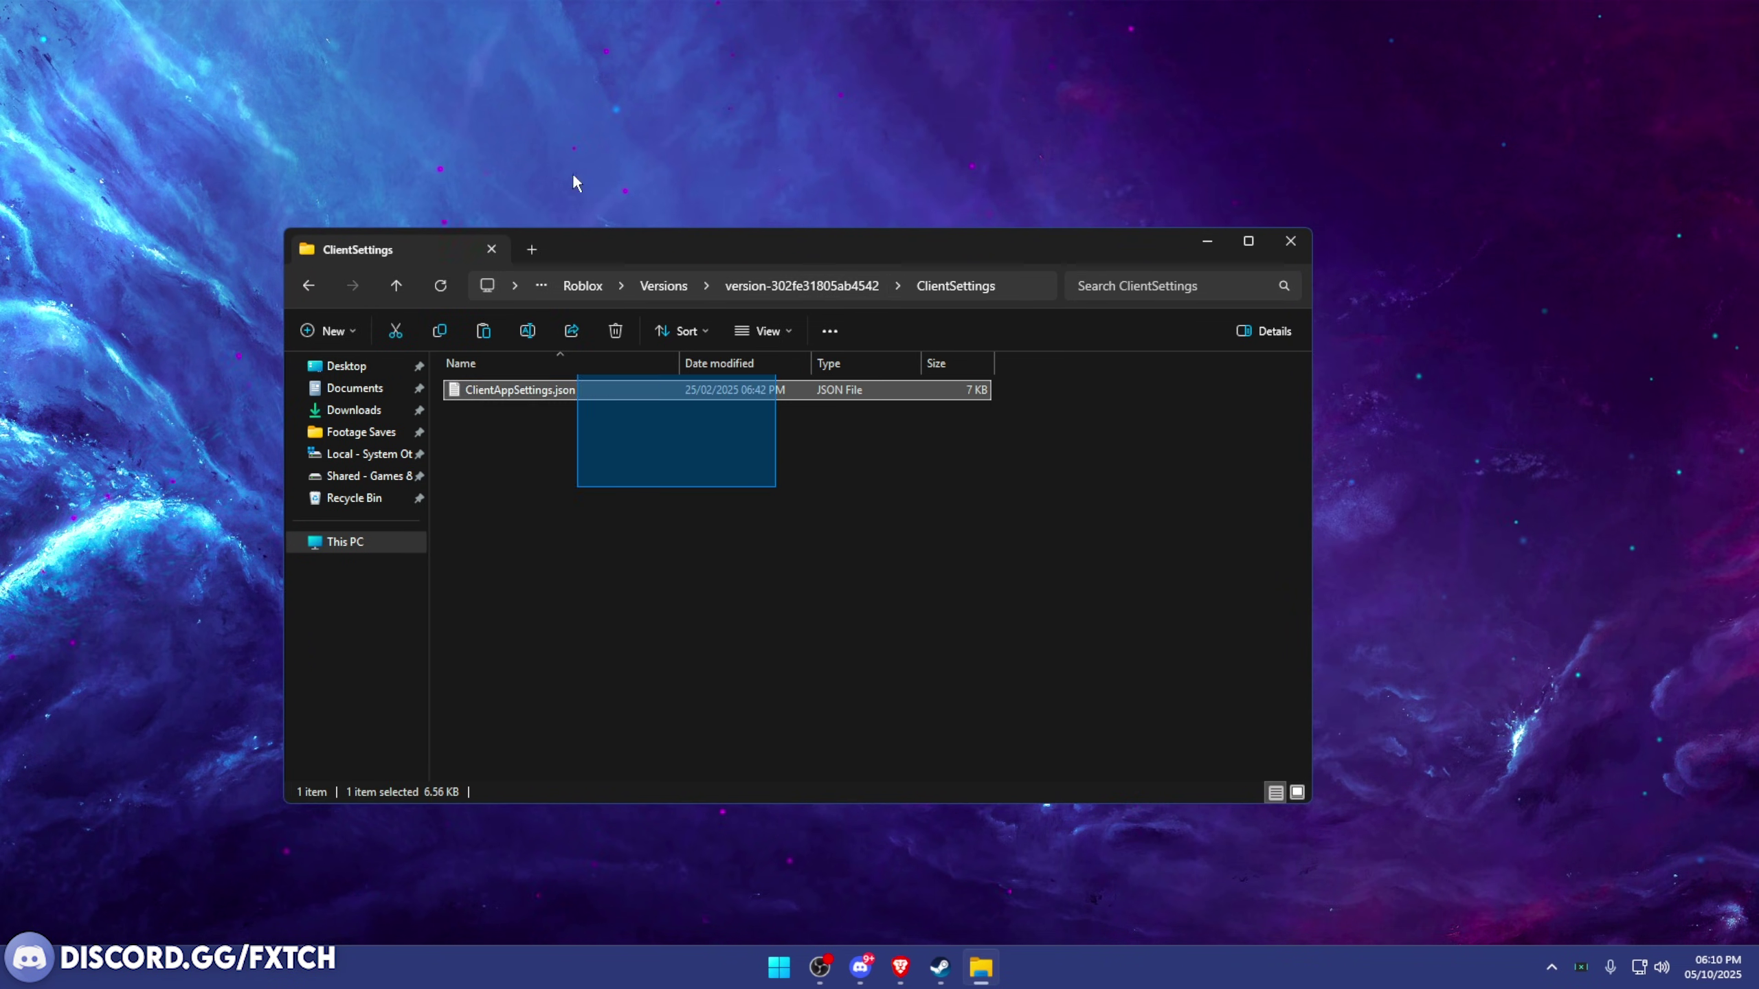
right_click(668, 551)
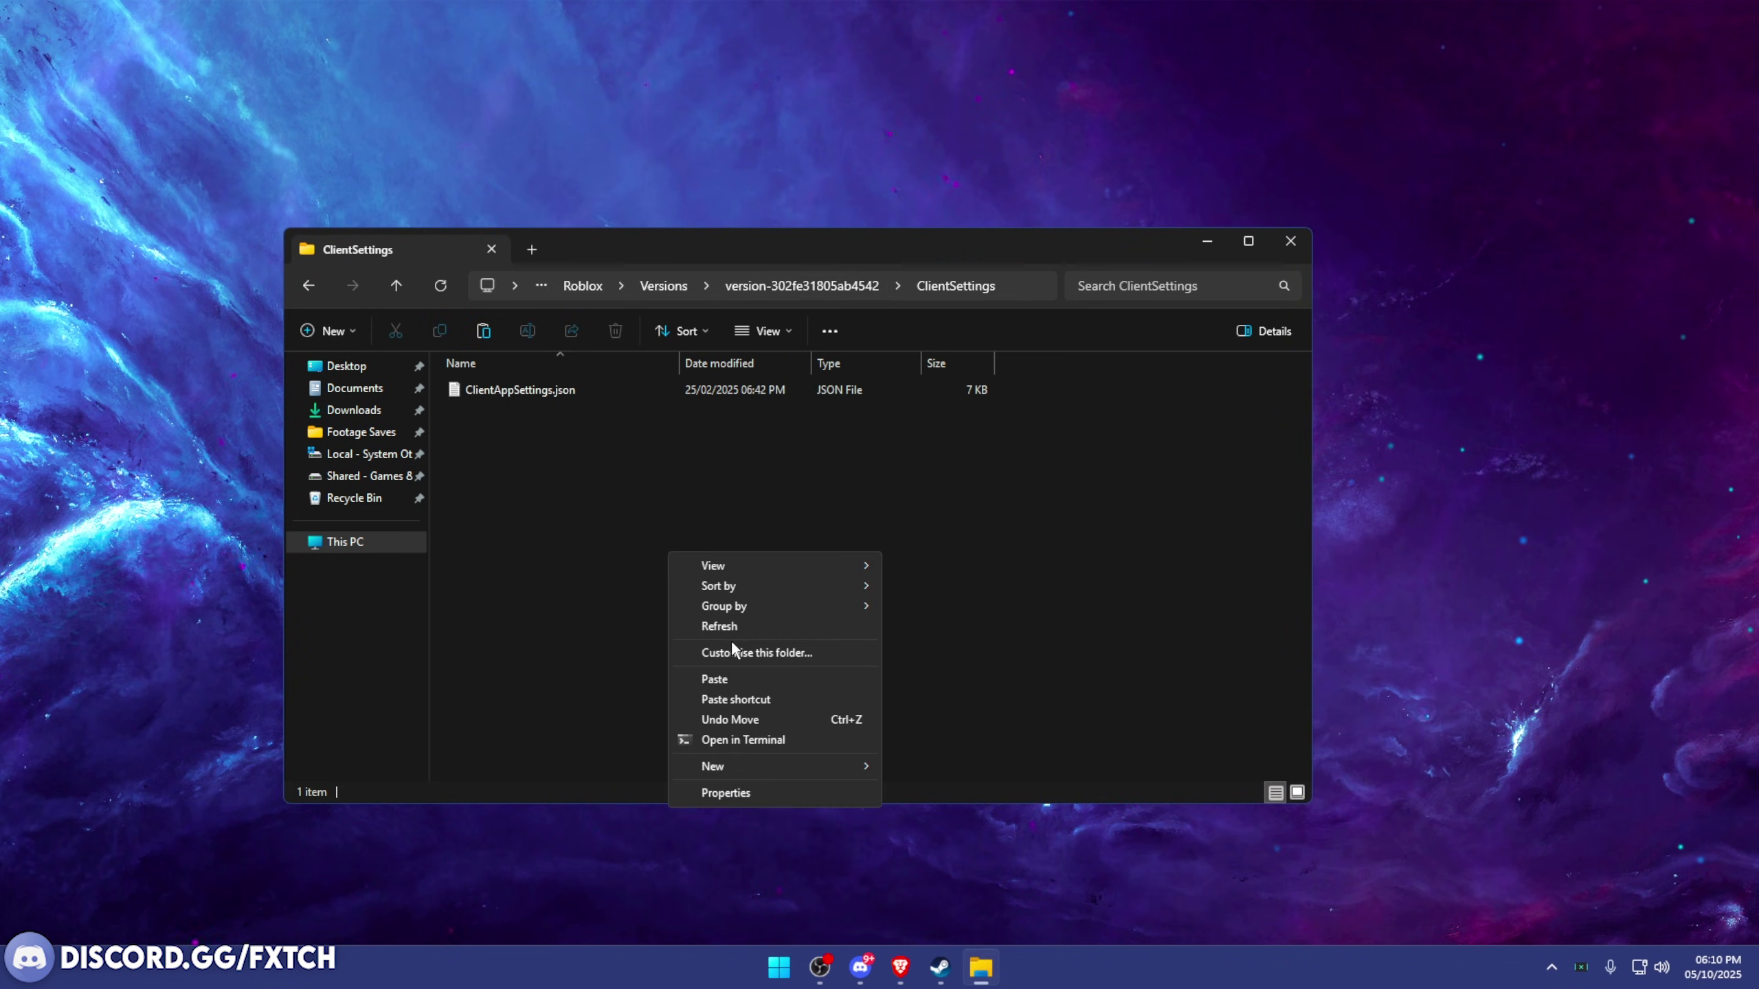
click(743, 679)
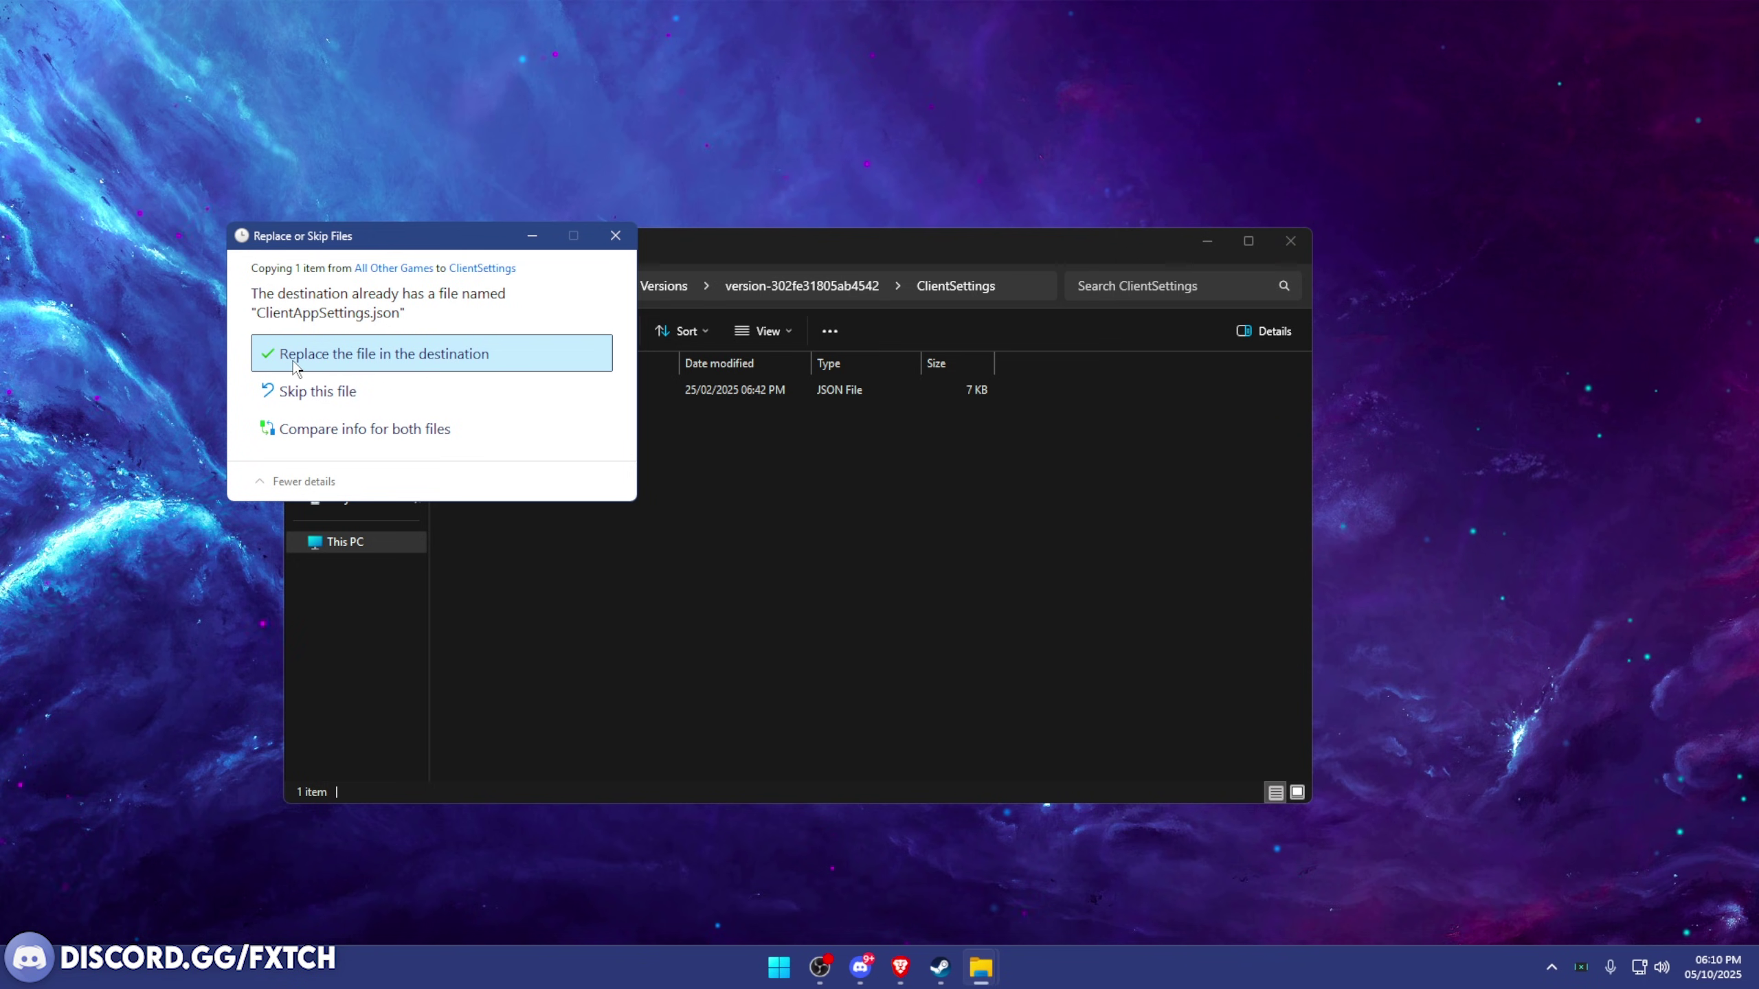
click(615, 235)
click(921, 470)
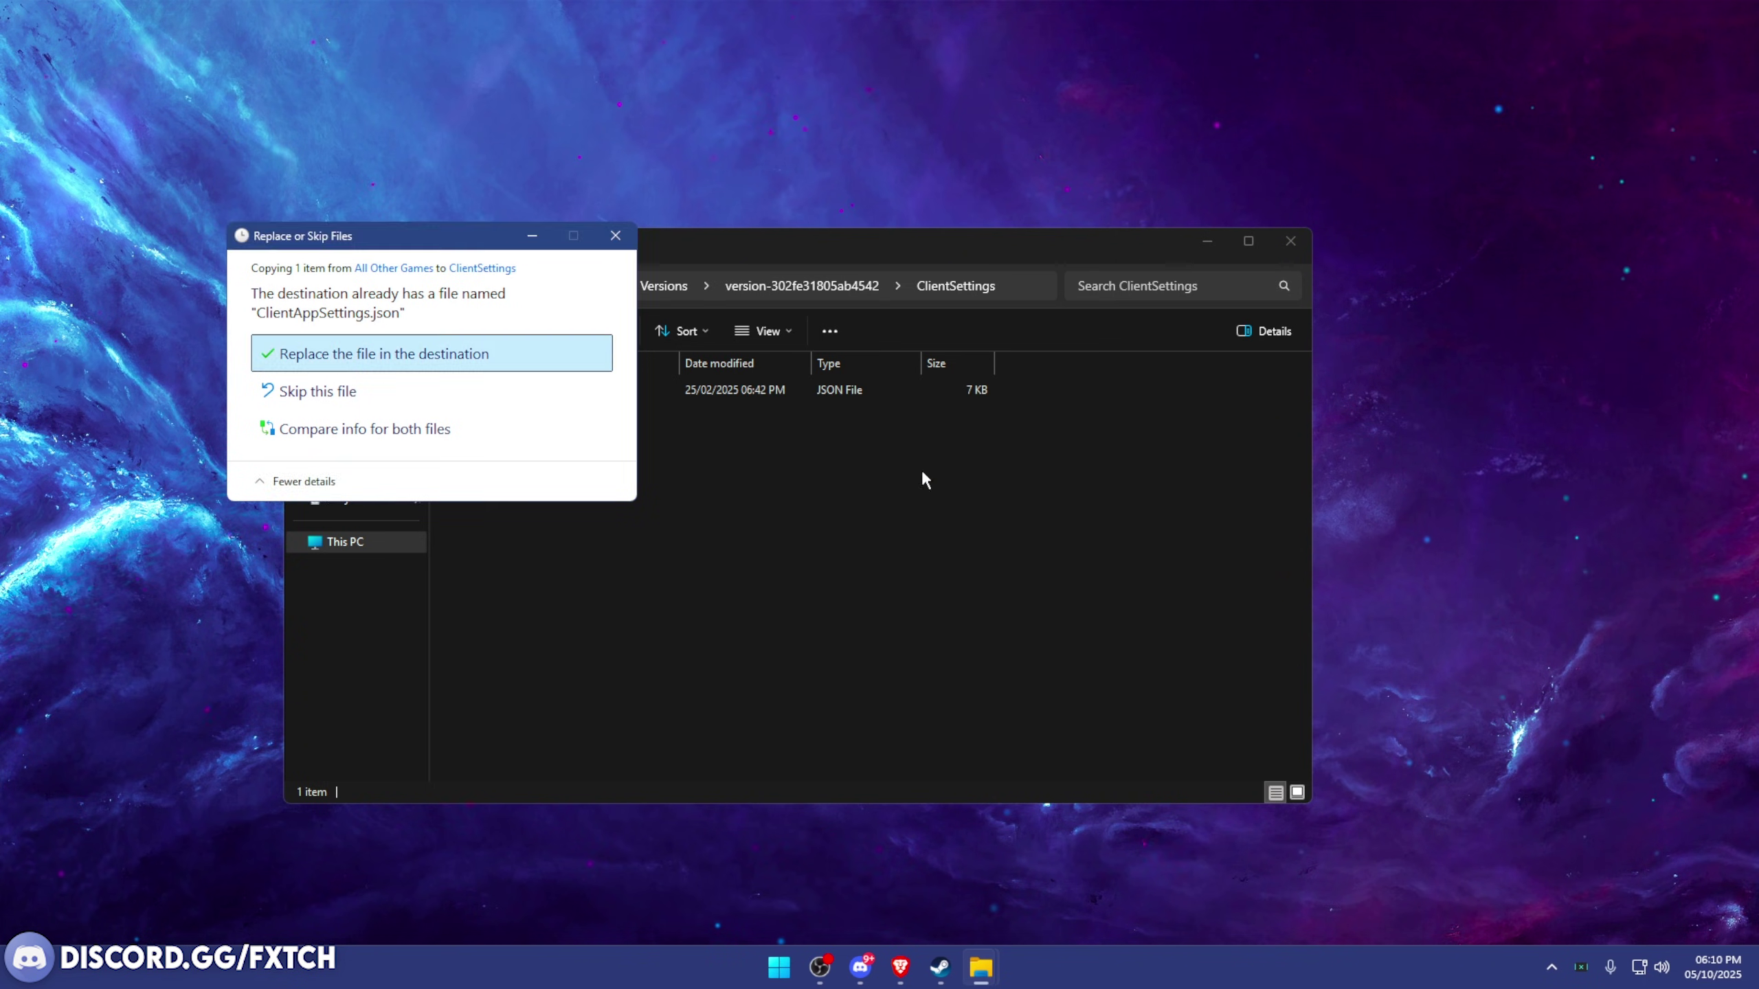
- Open the ClientAppSettings.json file in the ClientSettings folder and examine its flags
double_click(562, 393)
drag(259, 278, 796, 724)
click(836, 661)
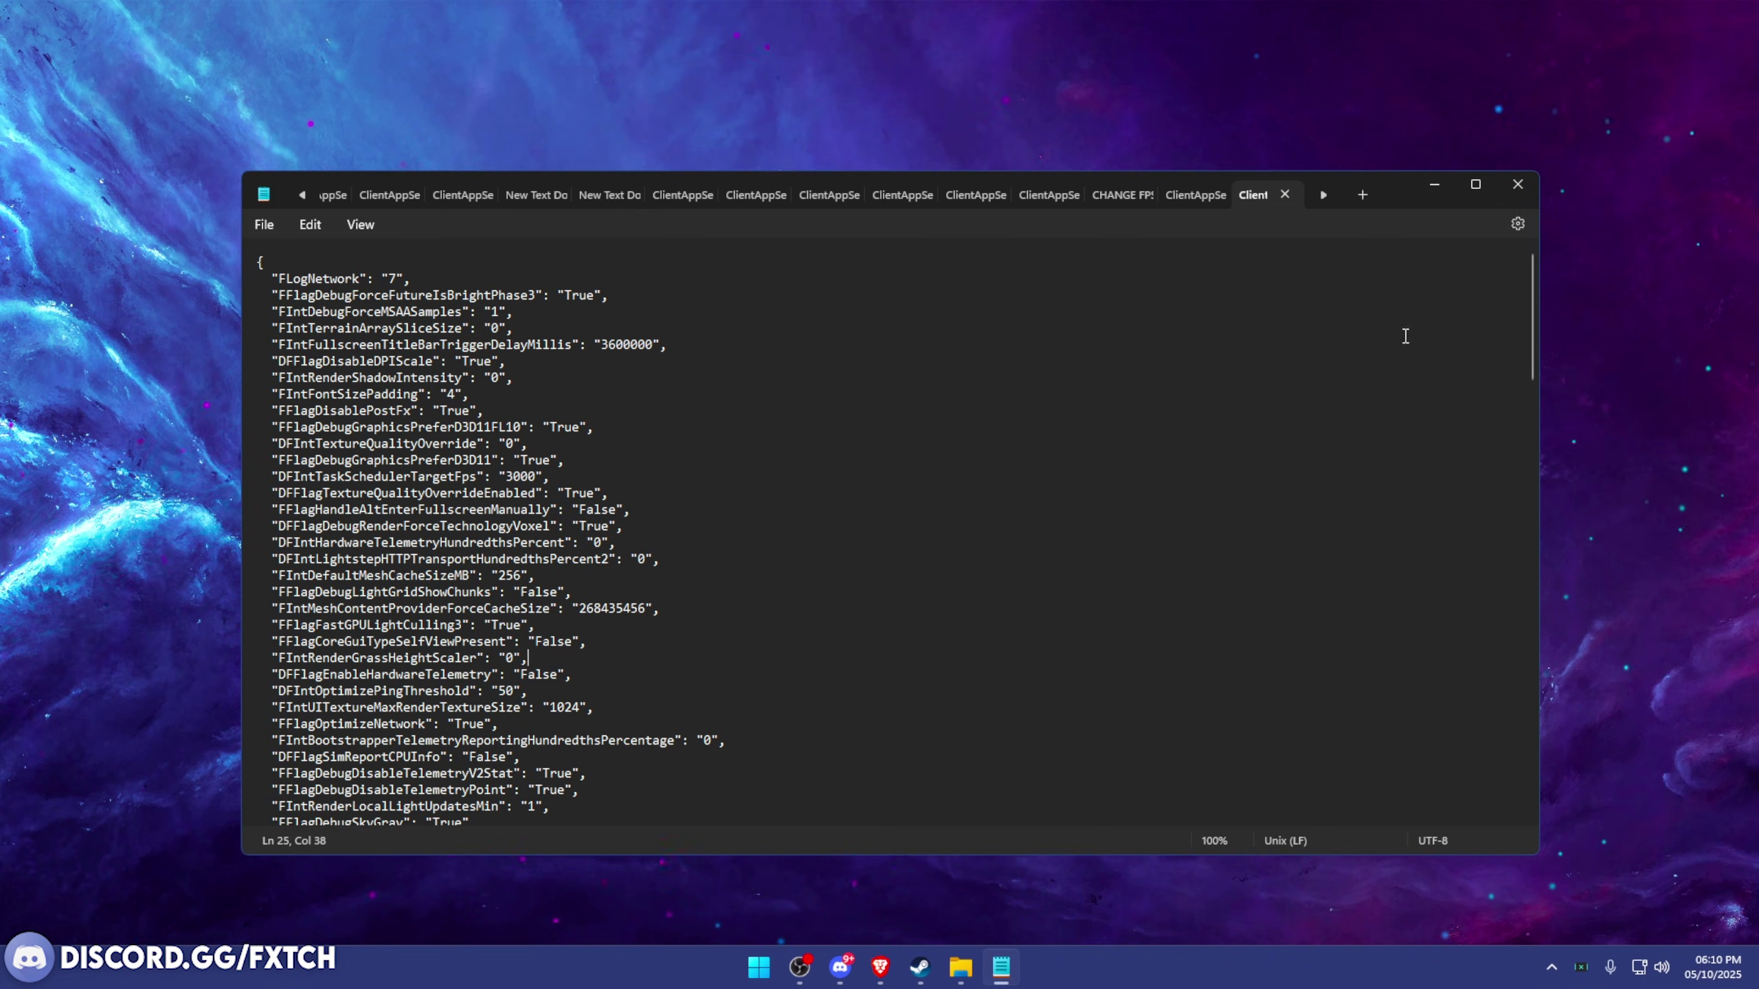
click(1517, 184)
drag(832, 545, 402, 256)
double_click(547, 394)
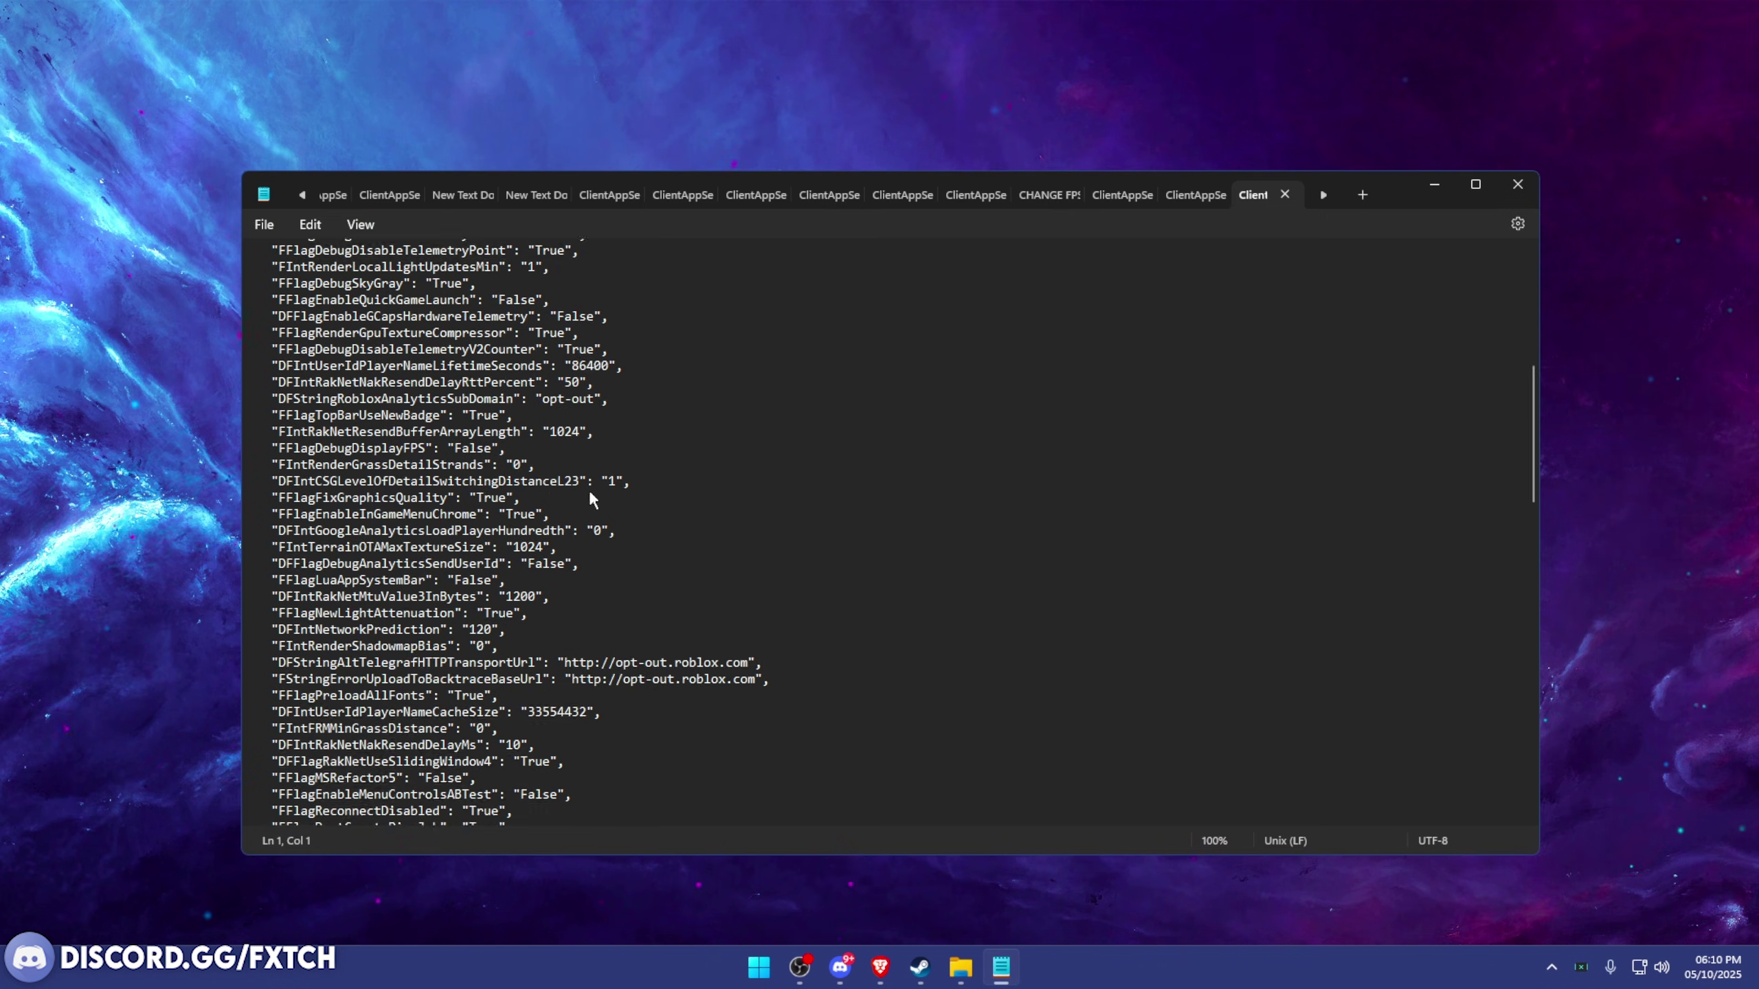
scroll(594, 501, down, 20)
drag(588, 667, 372, 438)
click(609, 550)
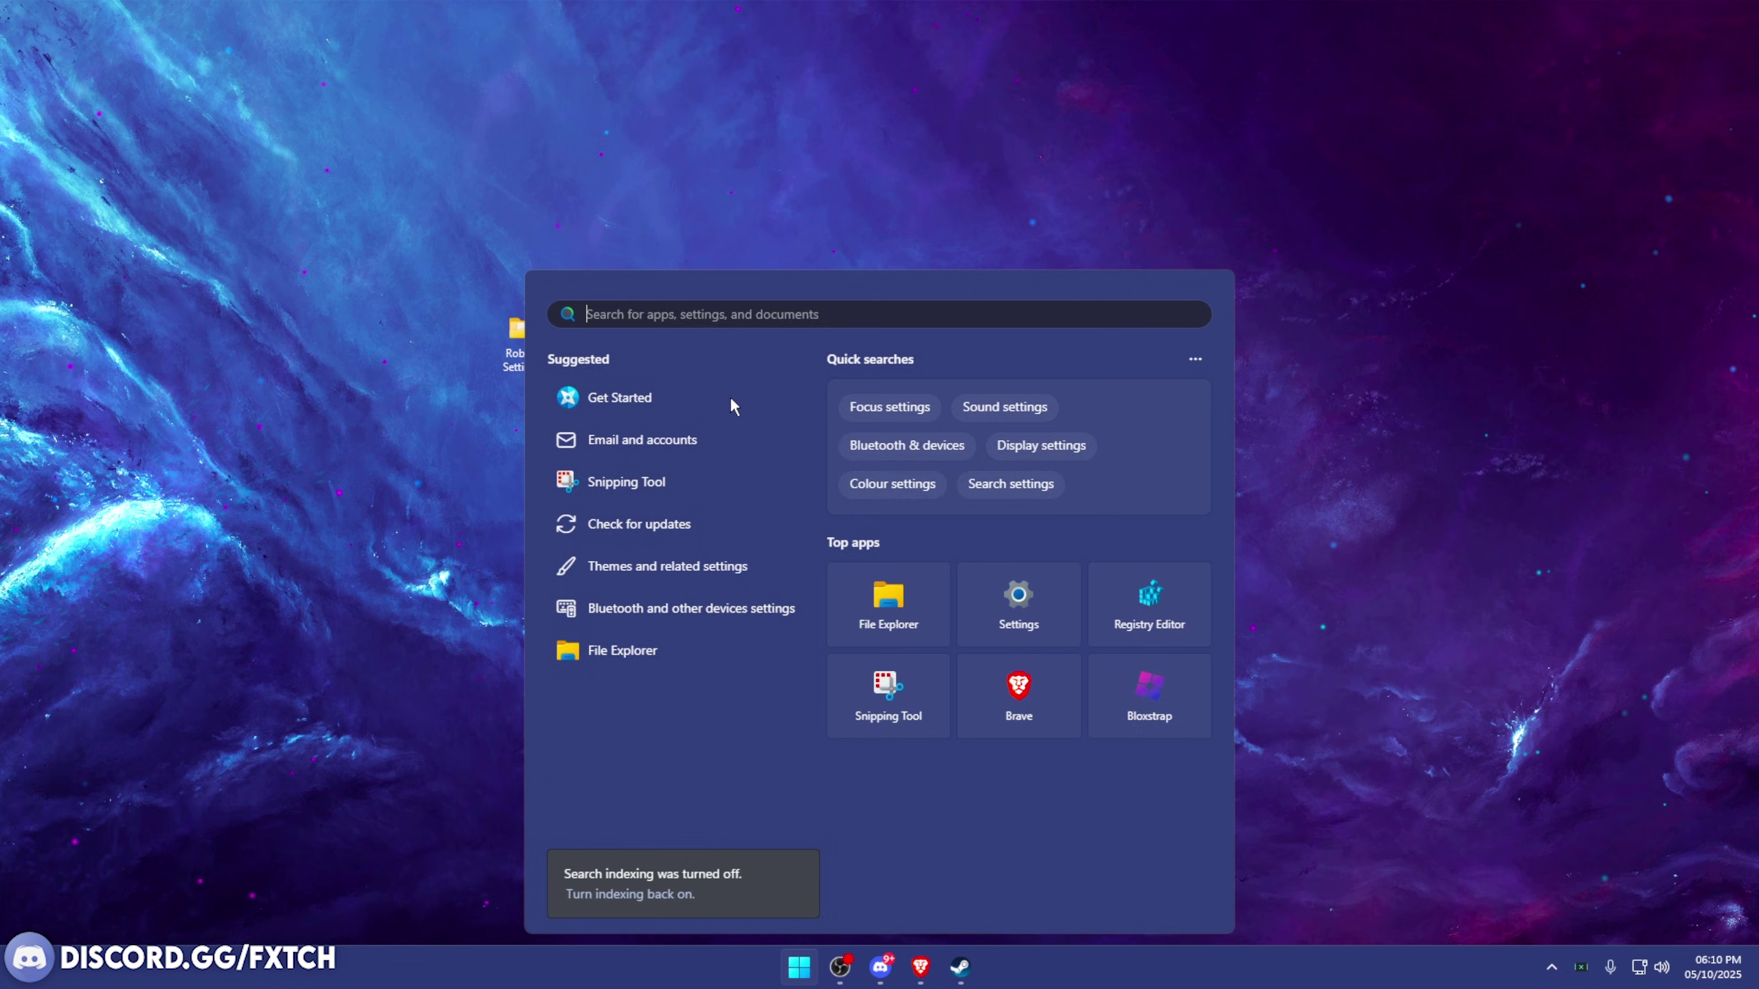
- Open the local AppData folder by running %localappdata% from the Run dialog
text(run)
click(593, 459)
drag(259, 739, 821, 445)
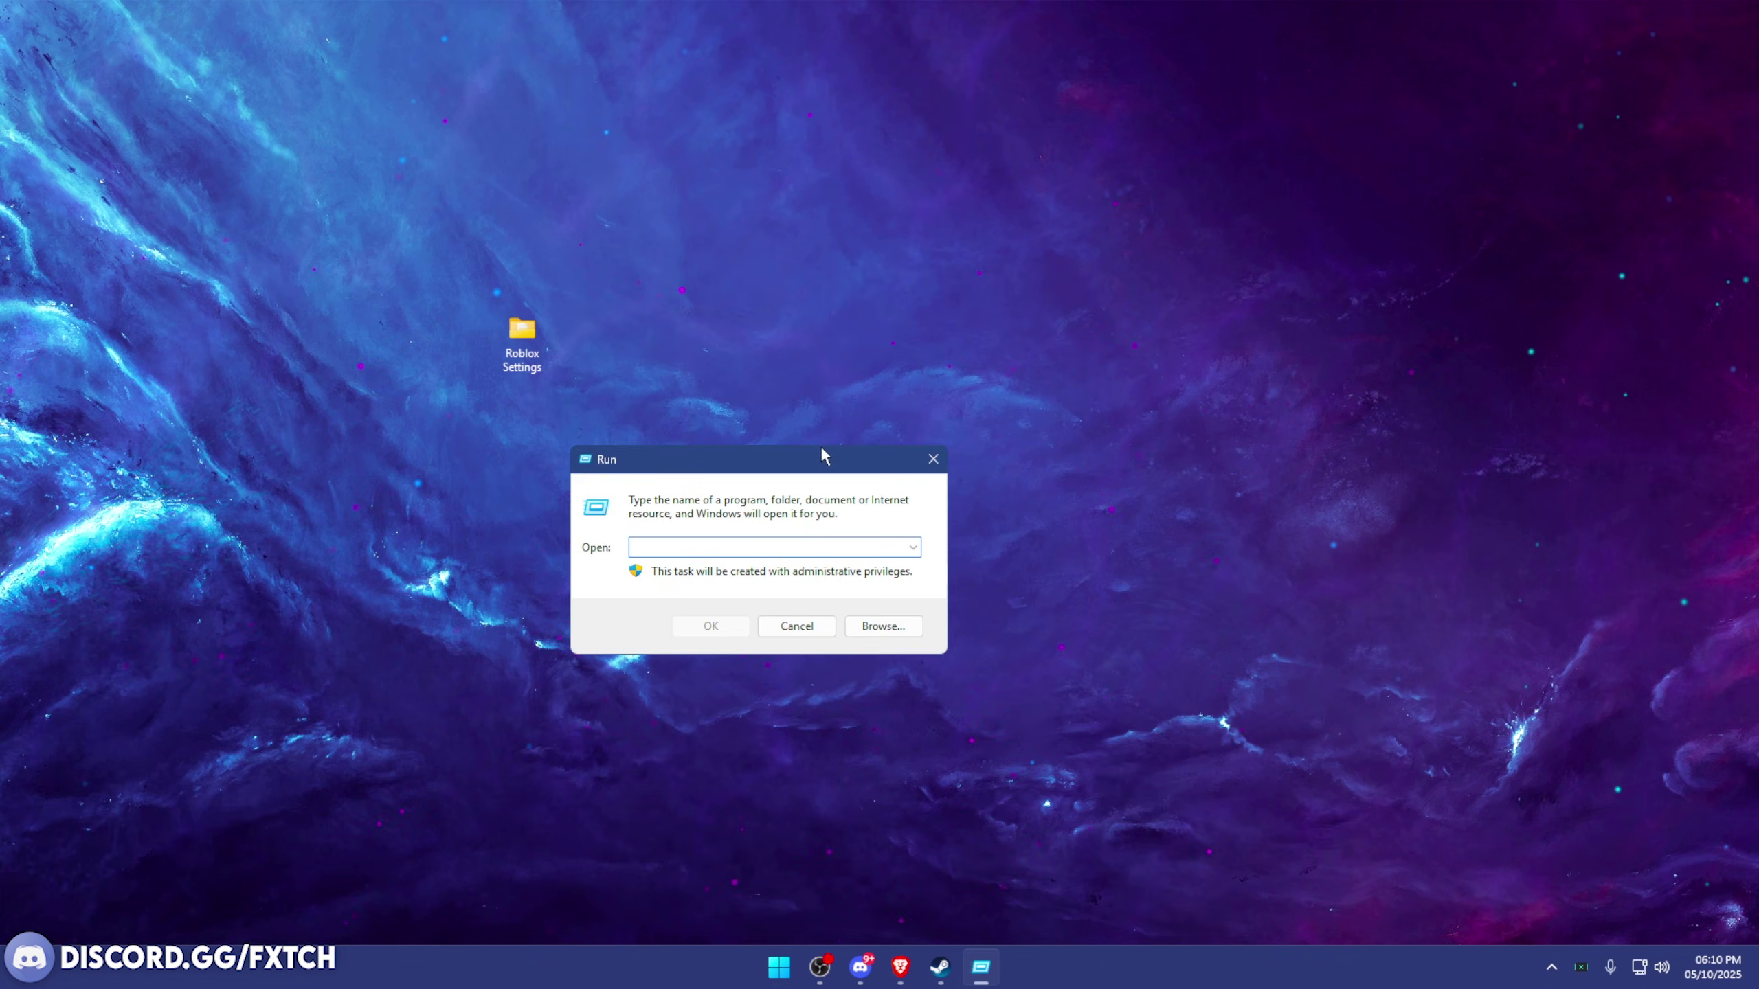
text(%localappdata%)
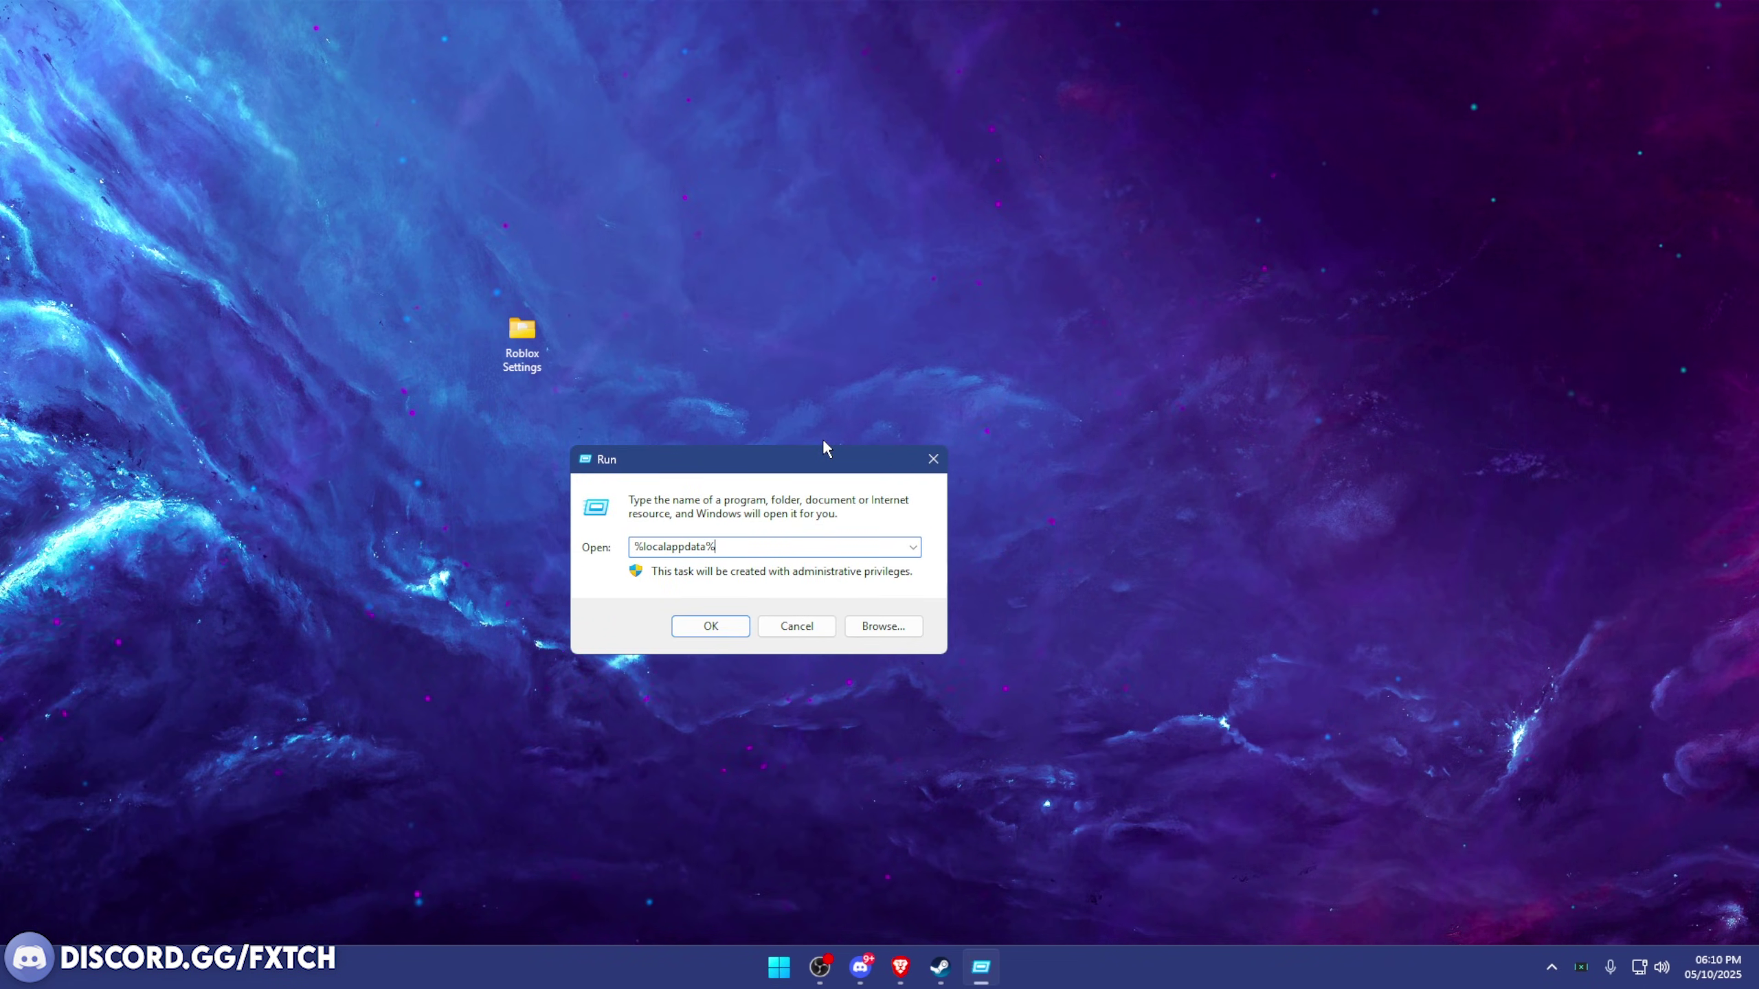
key(Return)
- Go into the Roblox folder's ClientSettings subfolder and select IxpSettings.json
key(r)
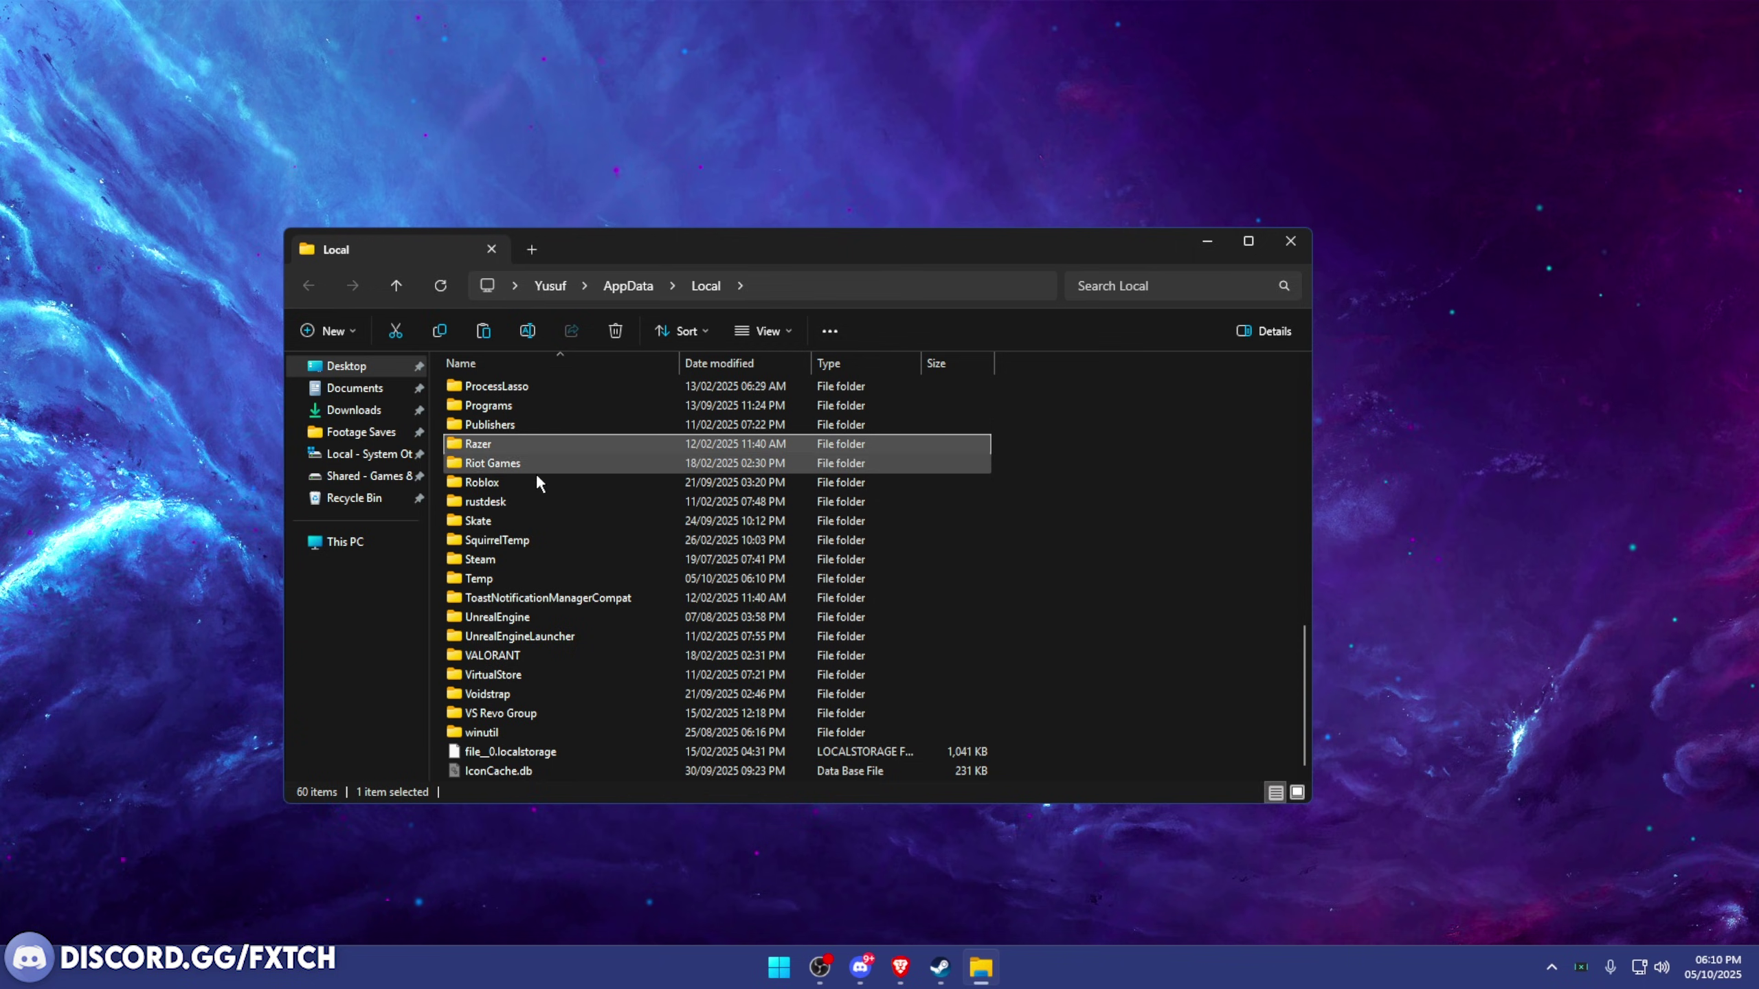
double_click(485, 481)
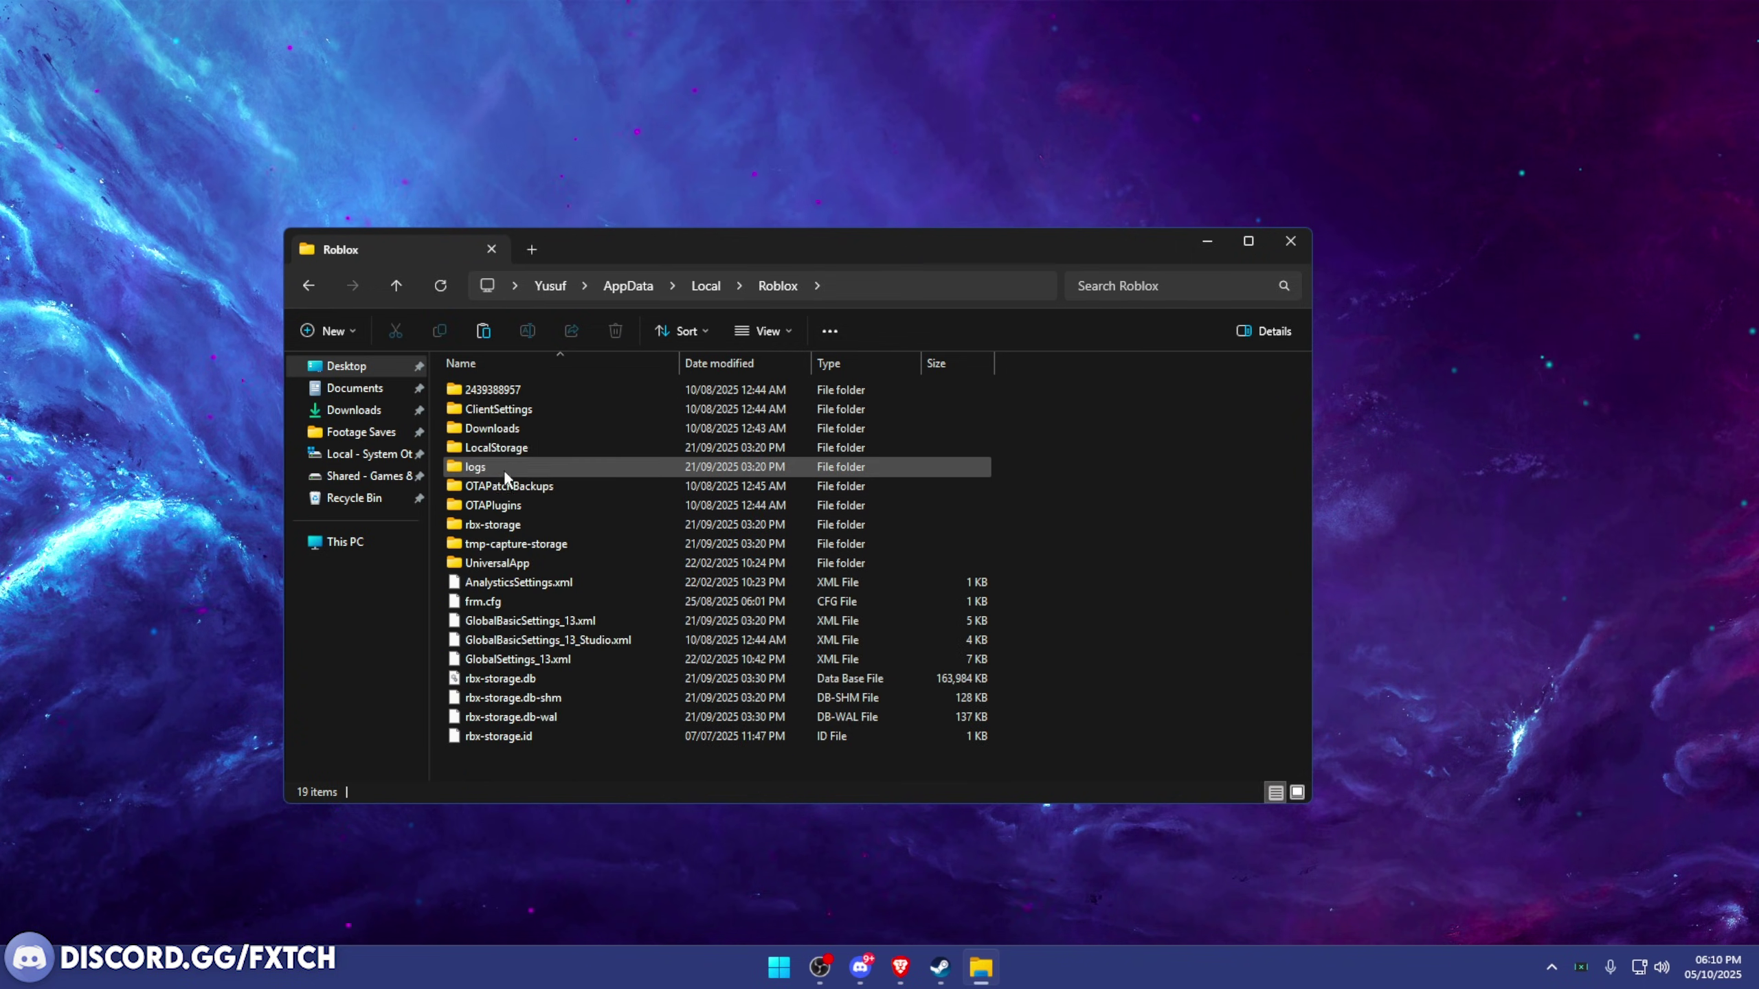
double_click(517, 414)
click(471, 392)
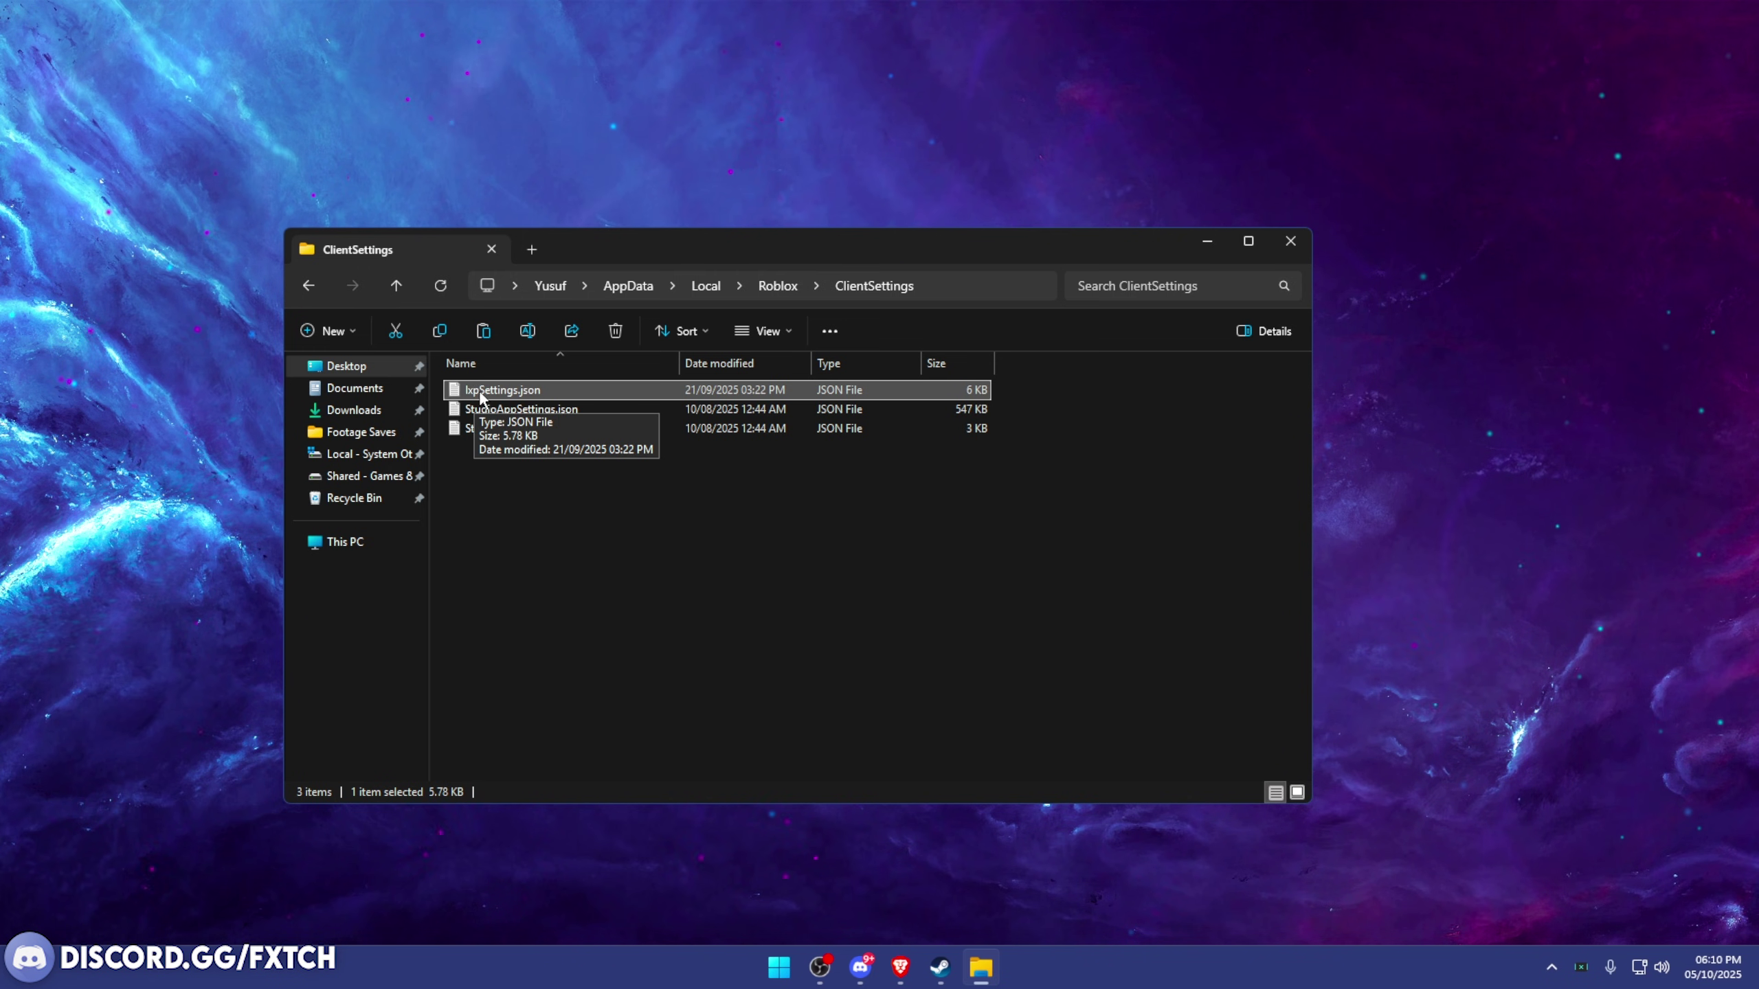
- Open IxpSettings.json and examine the existing flag entries throughout the file
double_click(510, 390)
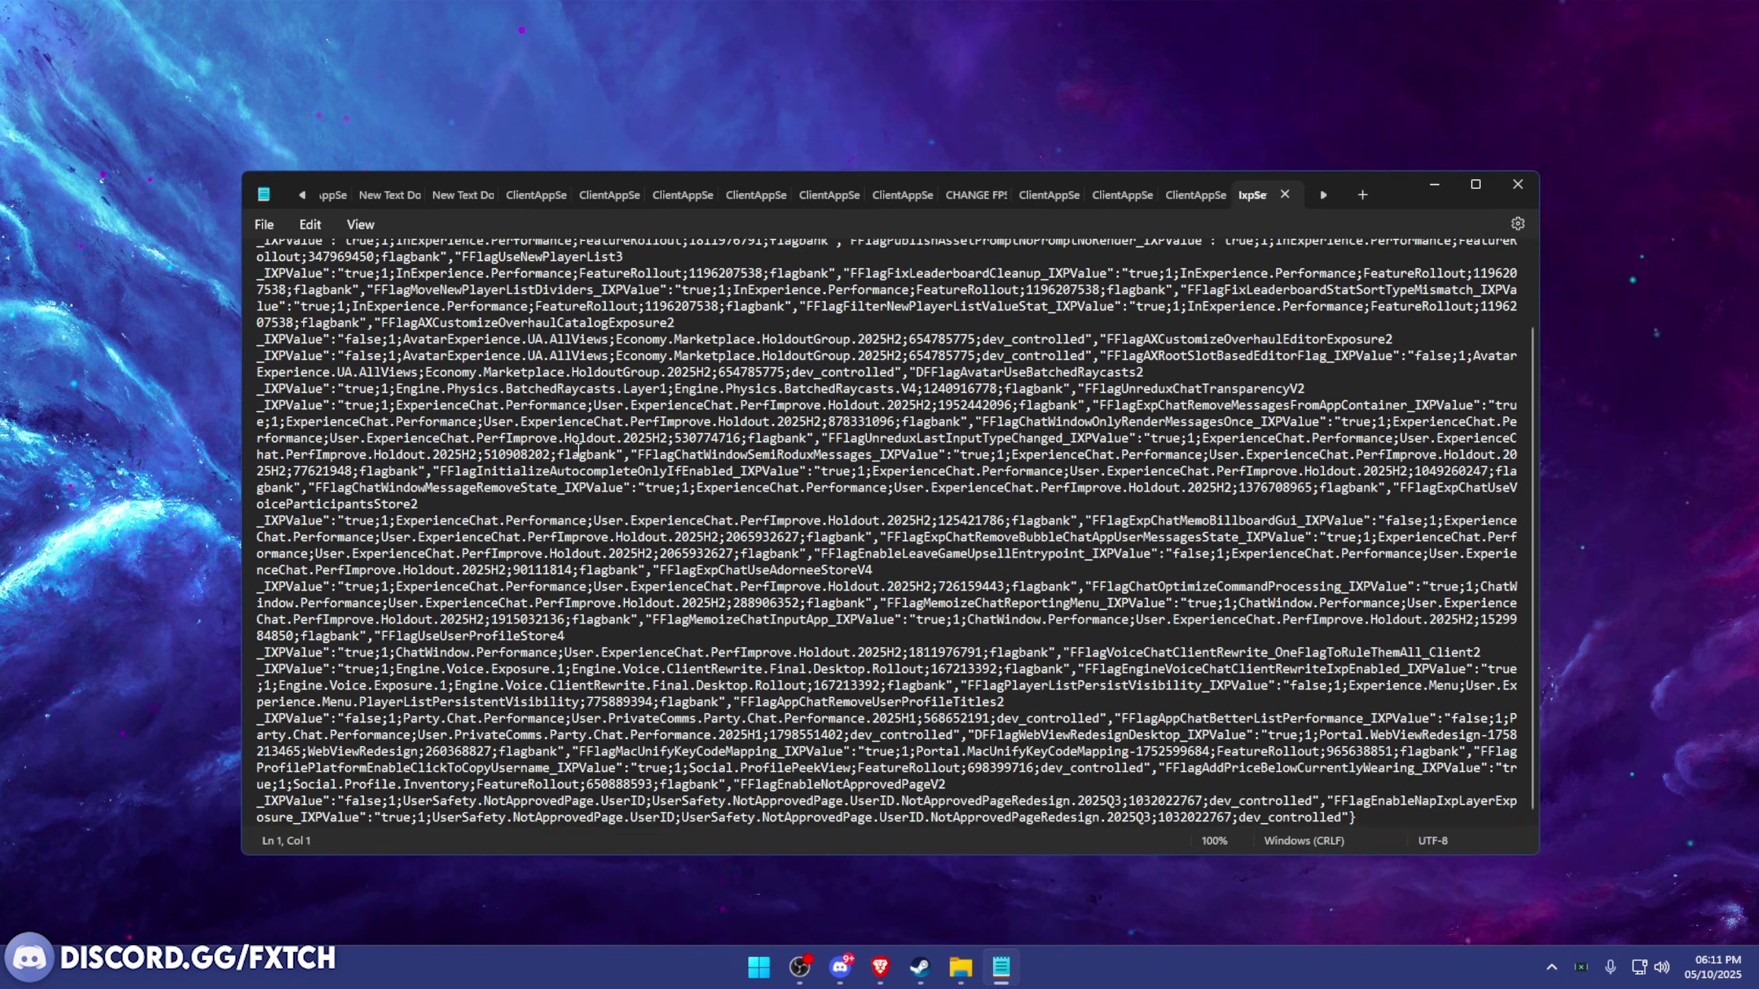
scroll(579, 450, up, 2)
scroll(1378, 388, down, 2)
scroll(1381, 388, up, 2)
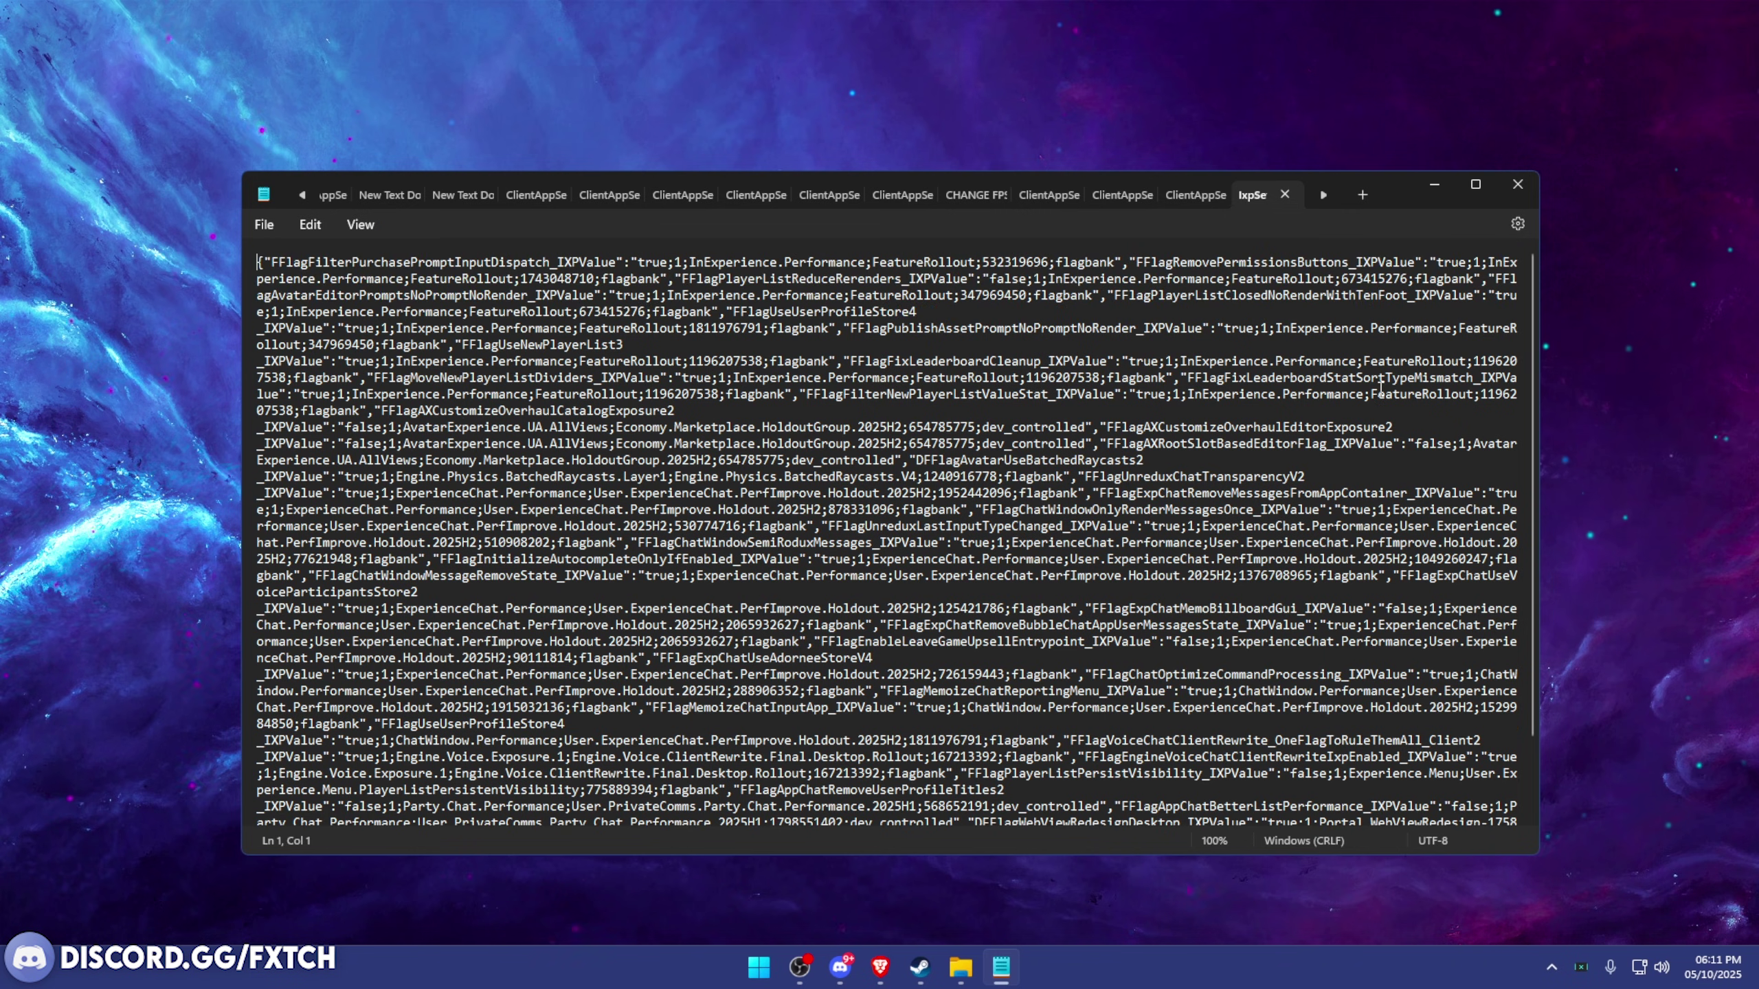
scroll(1380, 388, down, 2)
scroll(1316, 415, up, 2)
key(ctrl+a)
scroll(1177, 450, down, 2)
scroll(1143, 461, up, 2)
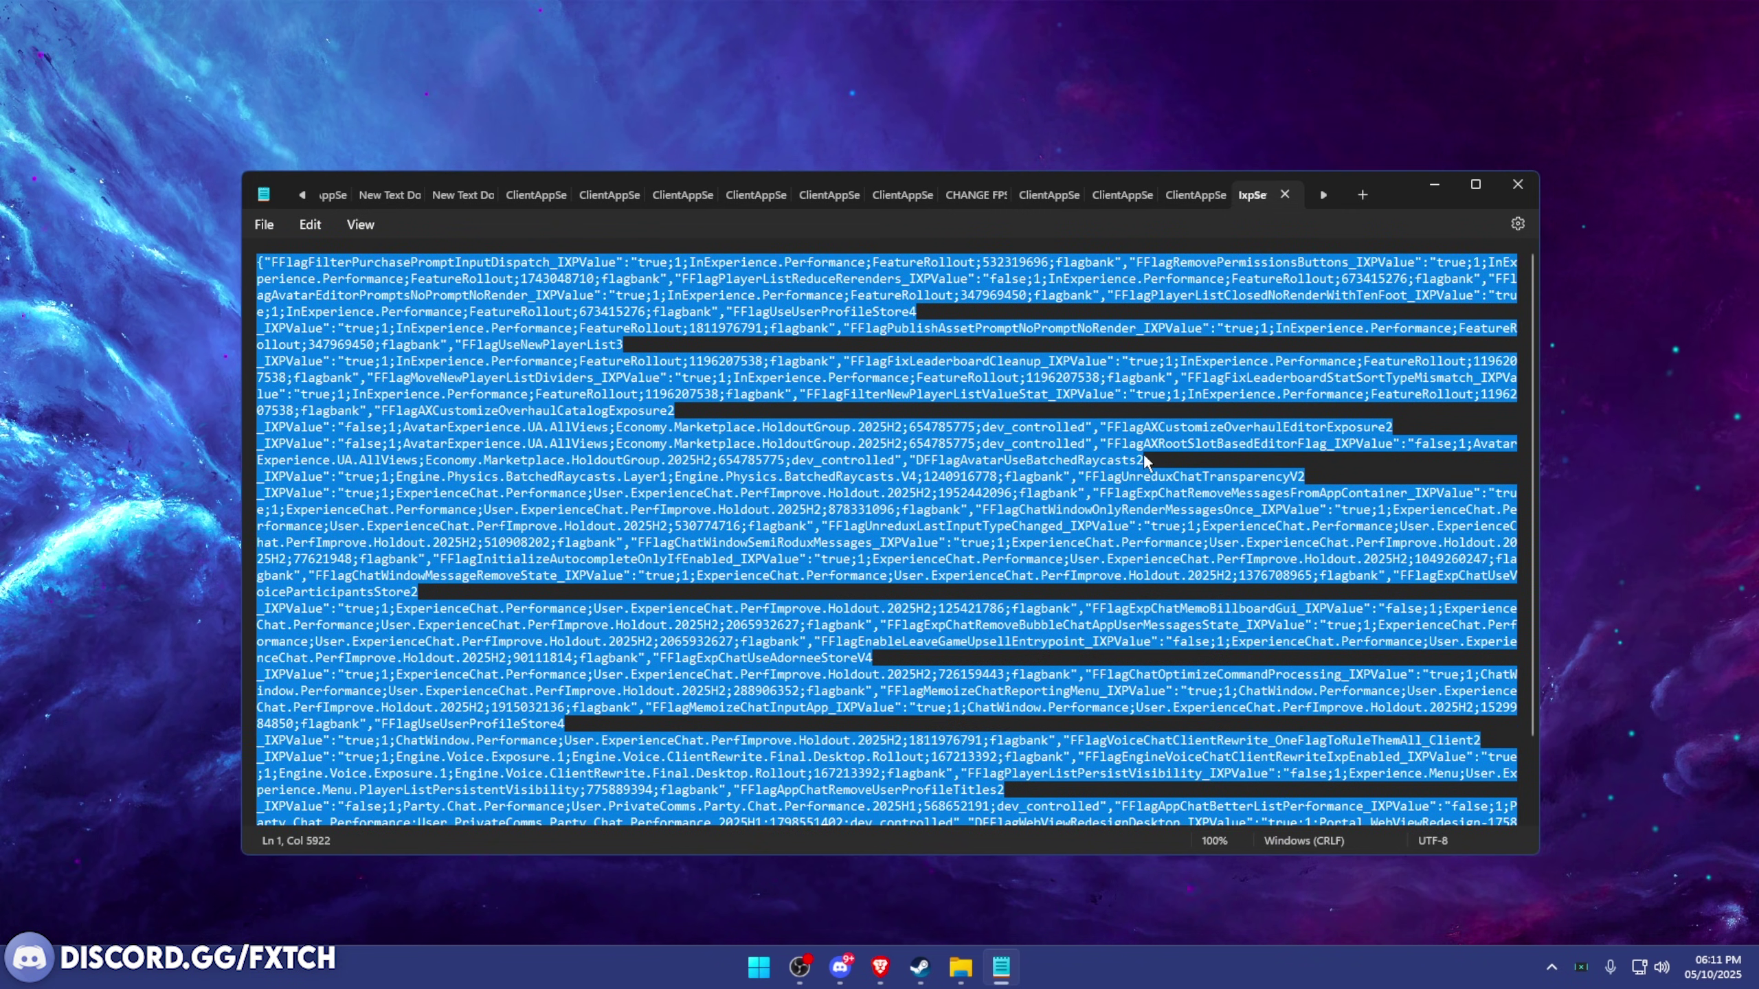
click(661, 658)
scroll(665, 638, down, 2)
scroll(503, 732, up, 2)
drag(408, 331, 652, 795)
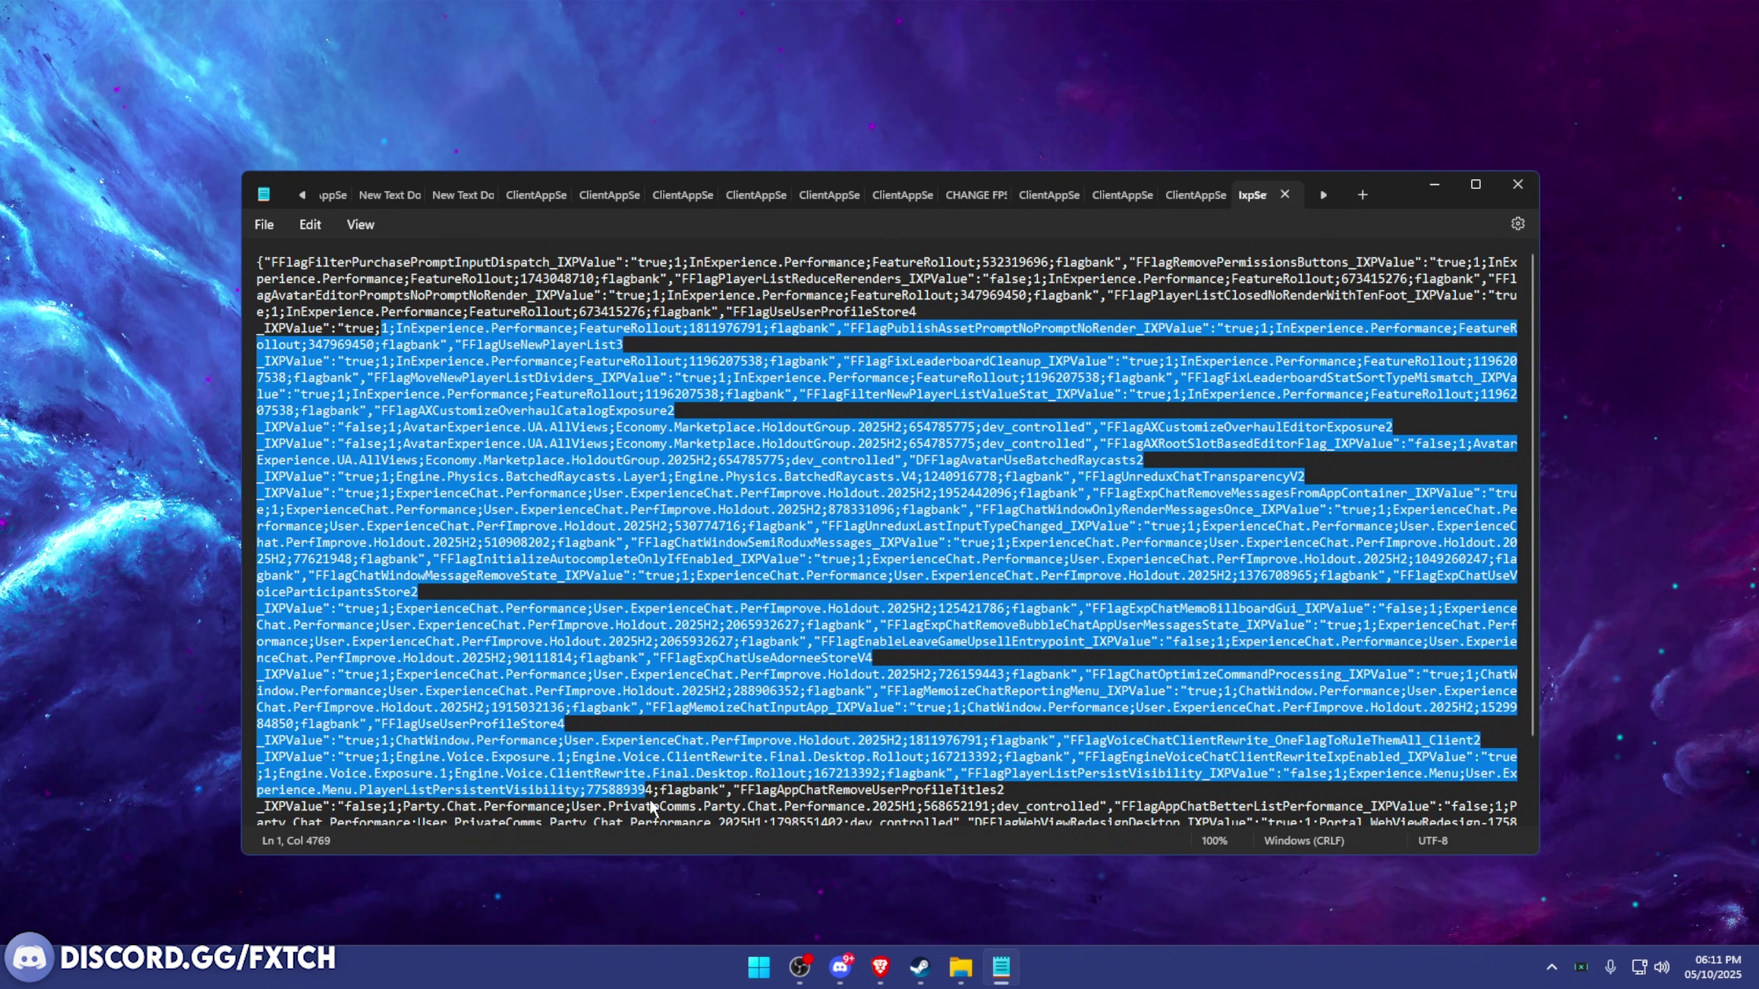
click(659, 774)
drag(1239, 774, 637, 296)
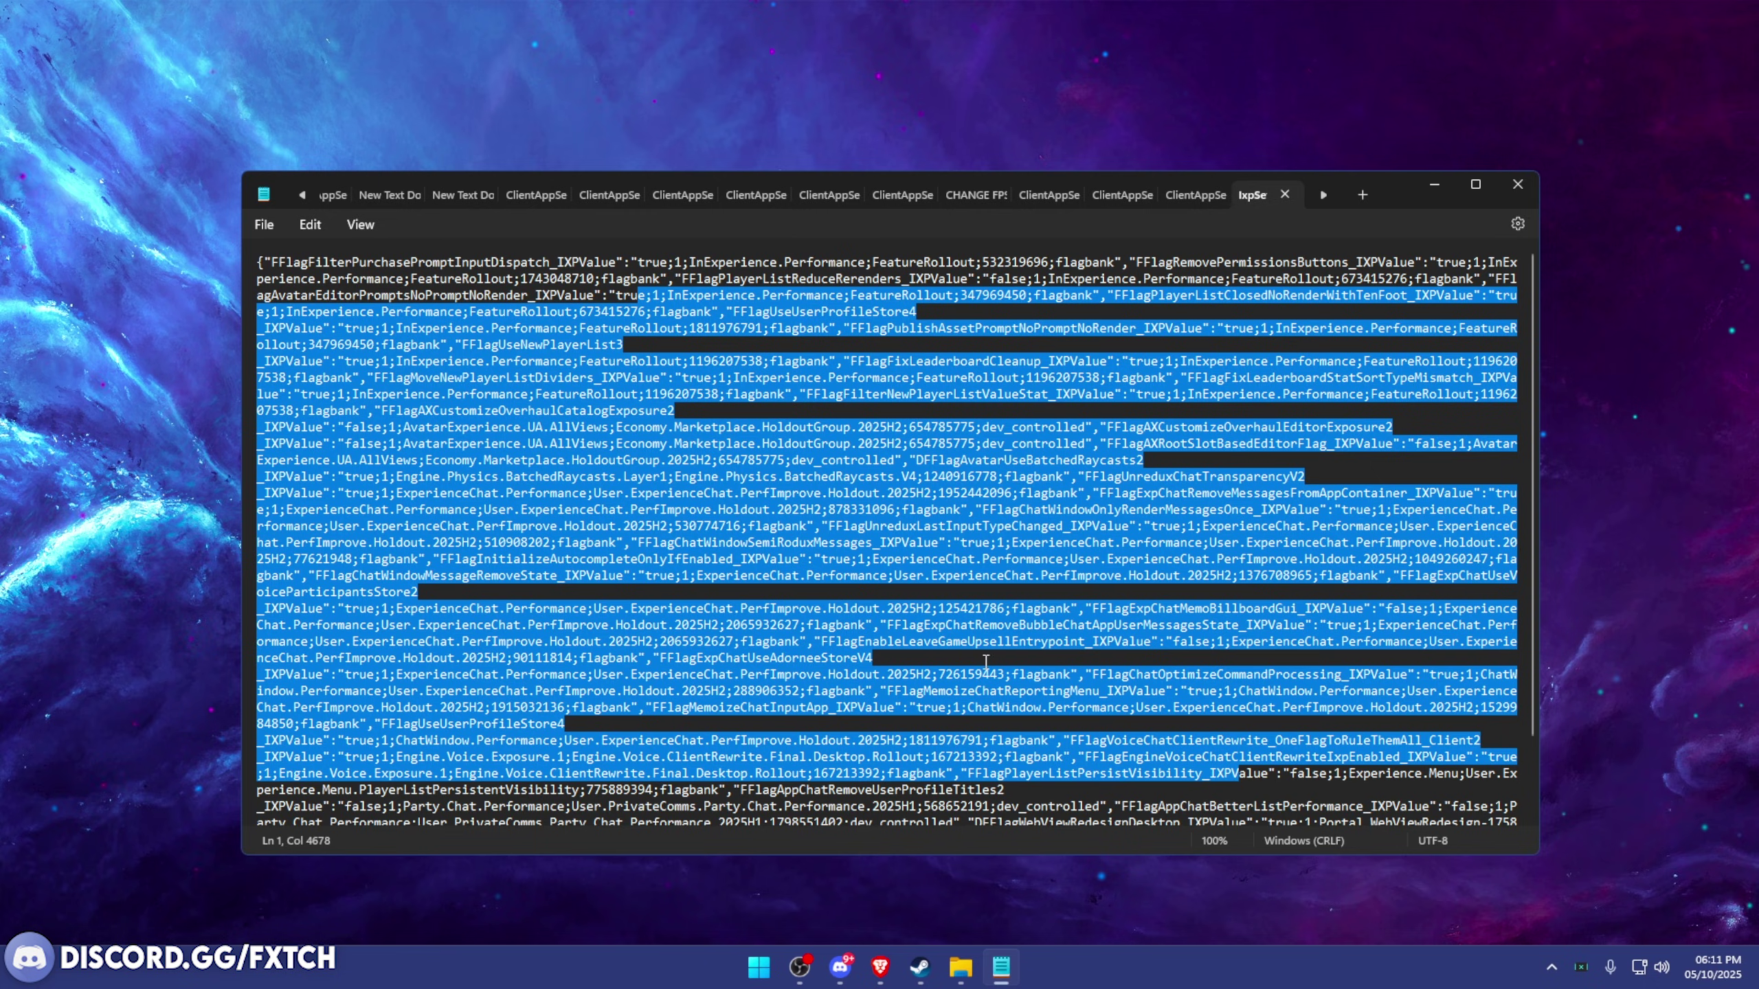
right_click(953, 975)
click(682, 527)
scroll(682, 526, down, 2)
scroll(683, 526, up, 2)
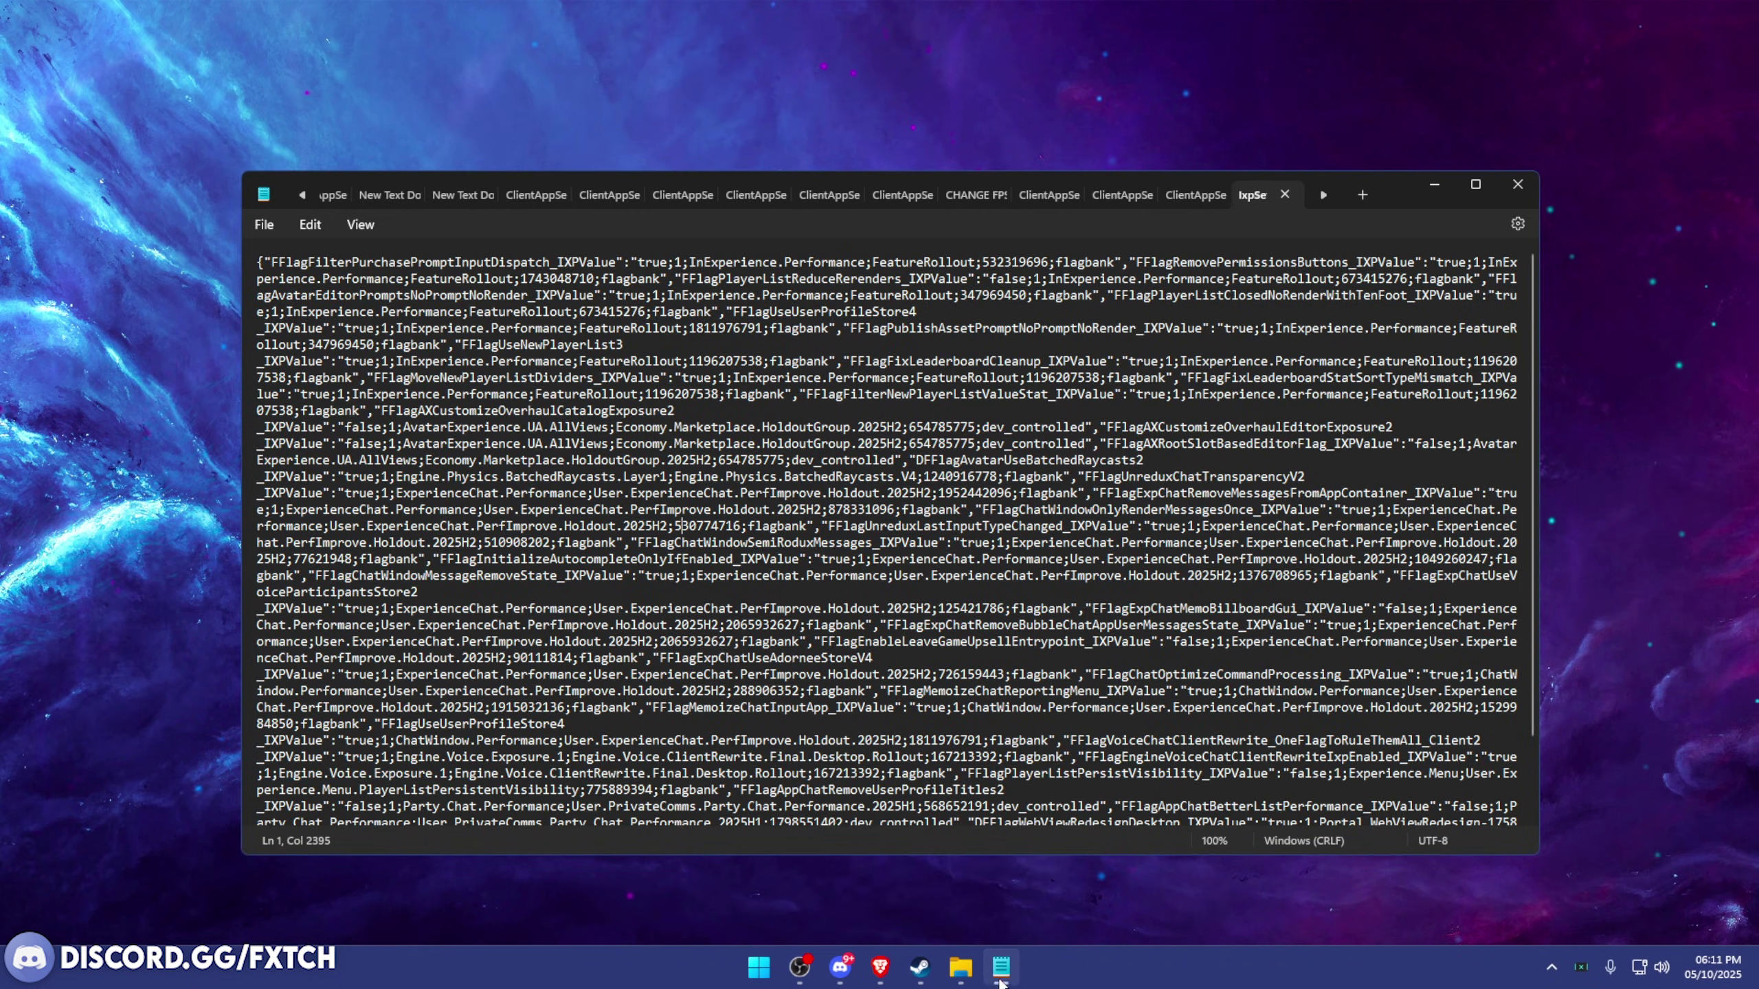
key(shift+Down)
key(shift+Down)
key(shift+Down)
key(shift+Down)
key(shift+Down)
key(shift+Down)
key(shift+Down)
key(shift+Down)
key(shift+Down)
key(shift+Down)
key(shift+Down)
key(shift+Down)
key(shift+Down)
key(shift+Down)
key(shift+Down)
- Open the custom ClientAppSettings.json from a separate File Explorer window and copy all of its flags
right_click(960, 968)
click(968, 869)
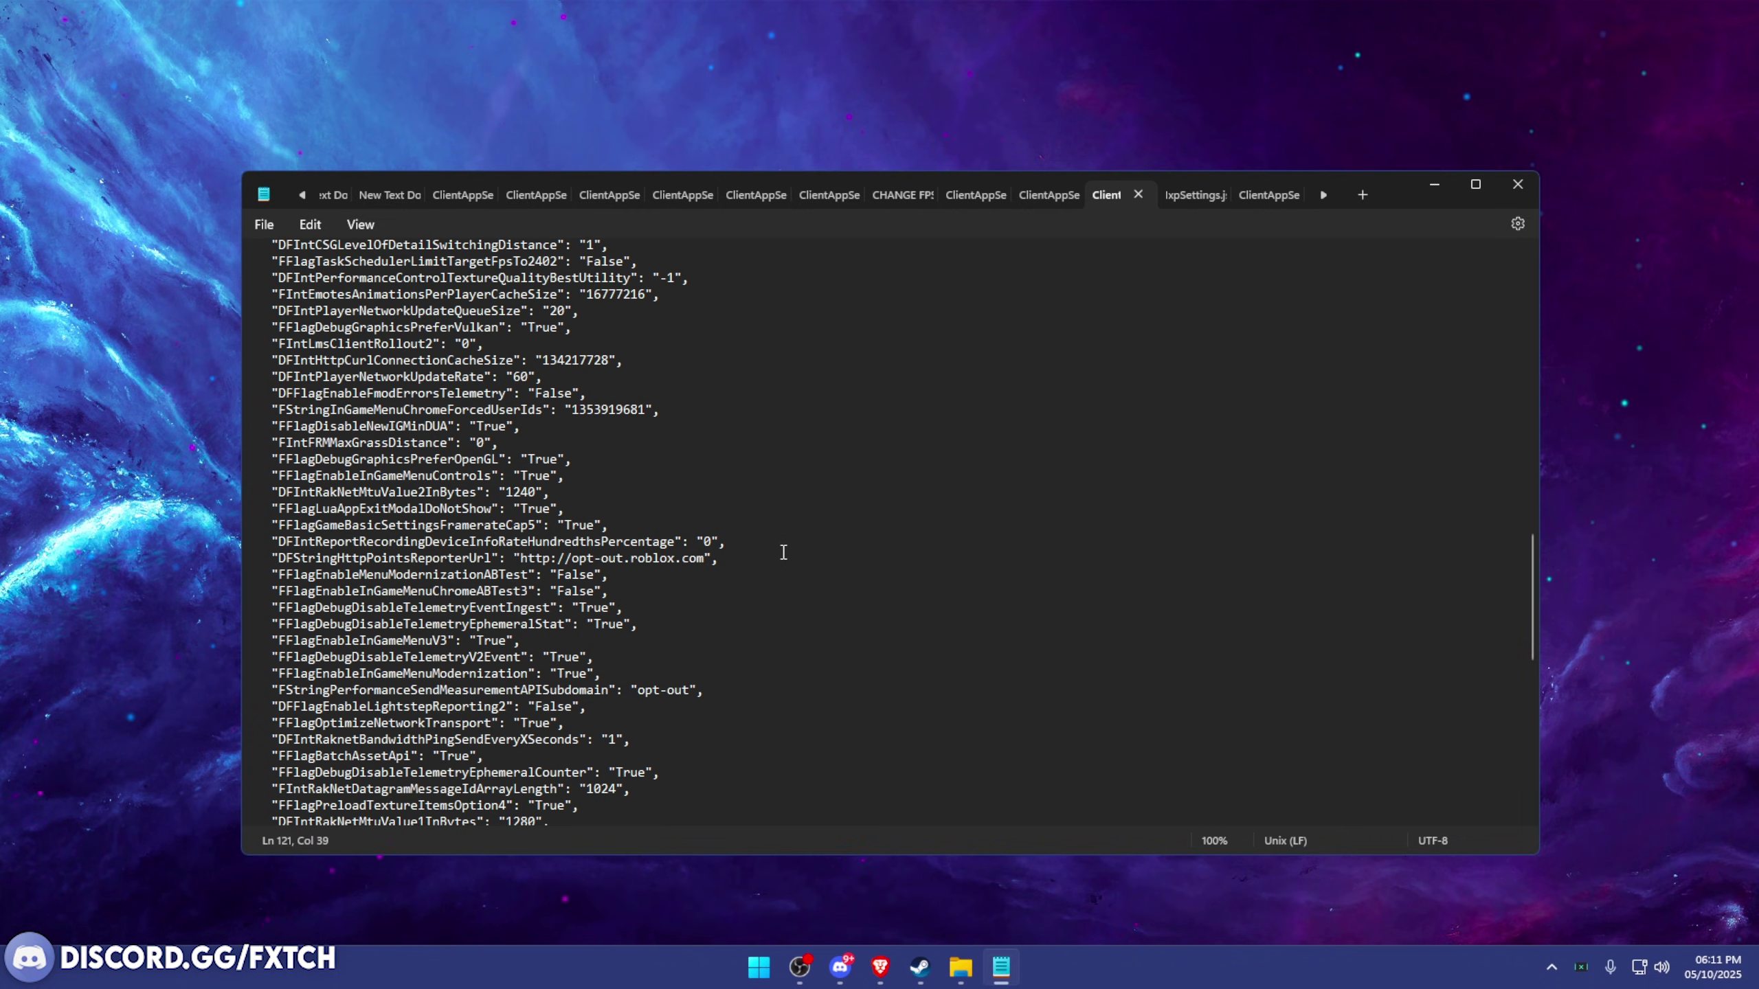
scroll(882, 554, down, 20)
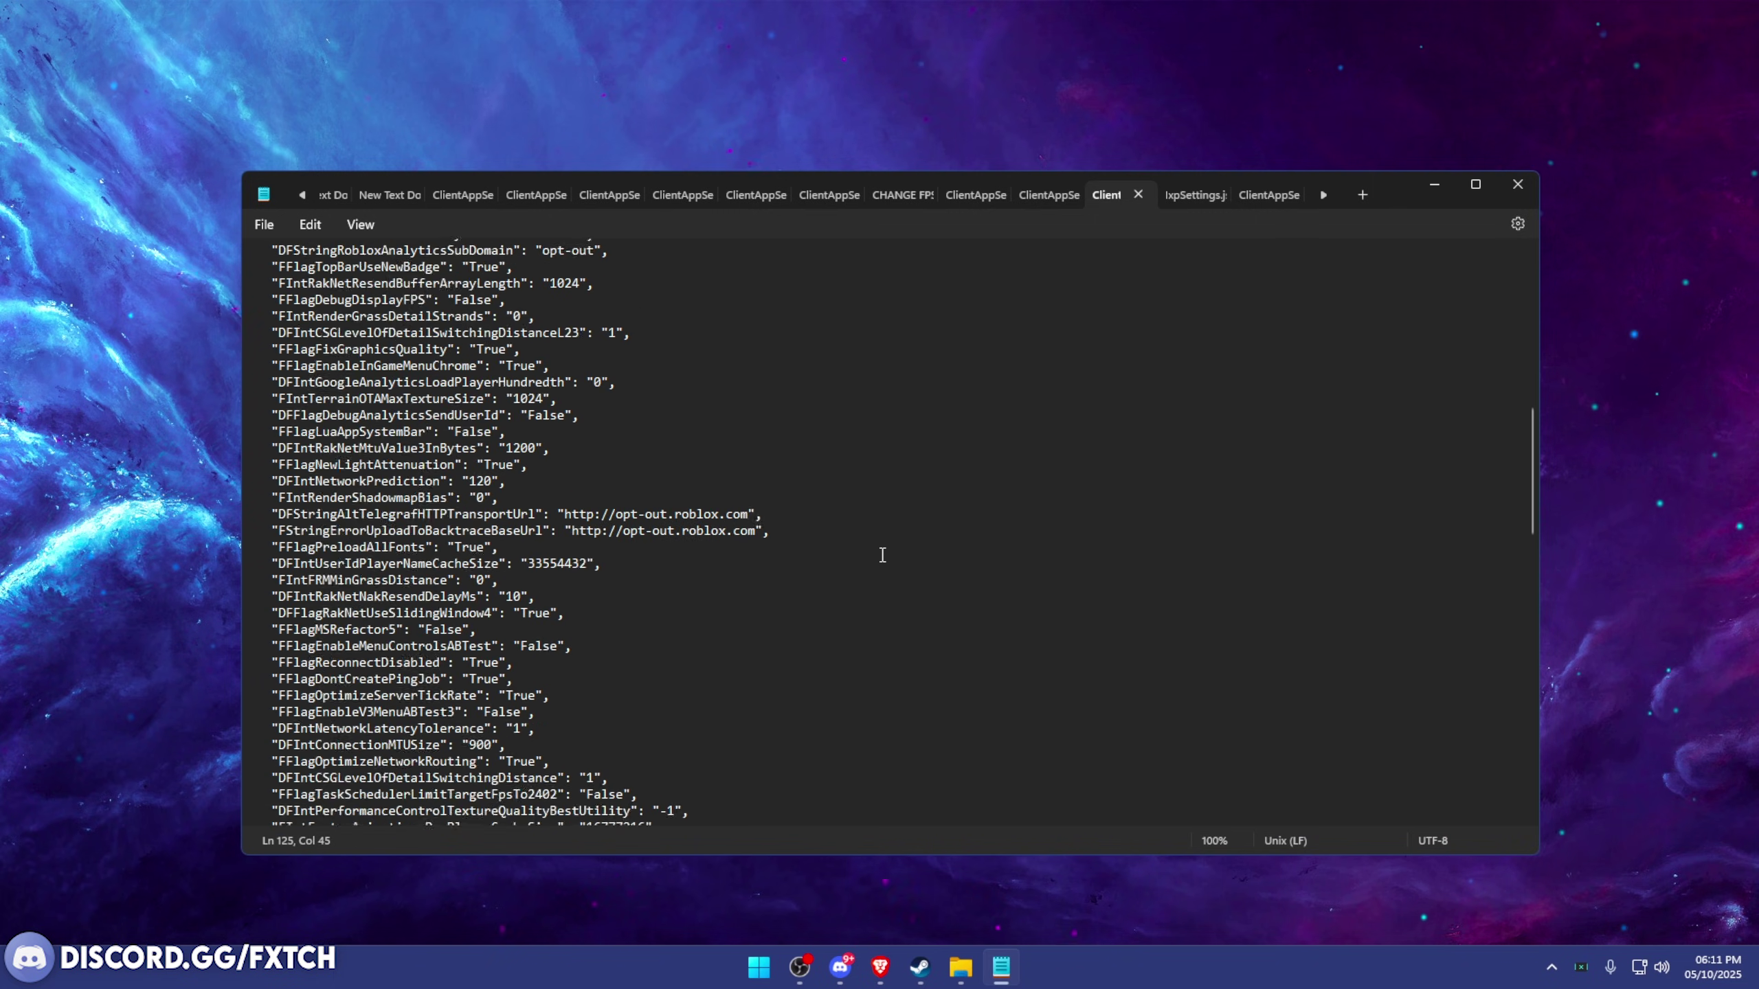
scroll(882, 555, down, 15)
key(ctrl+a)
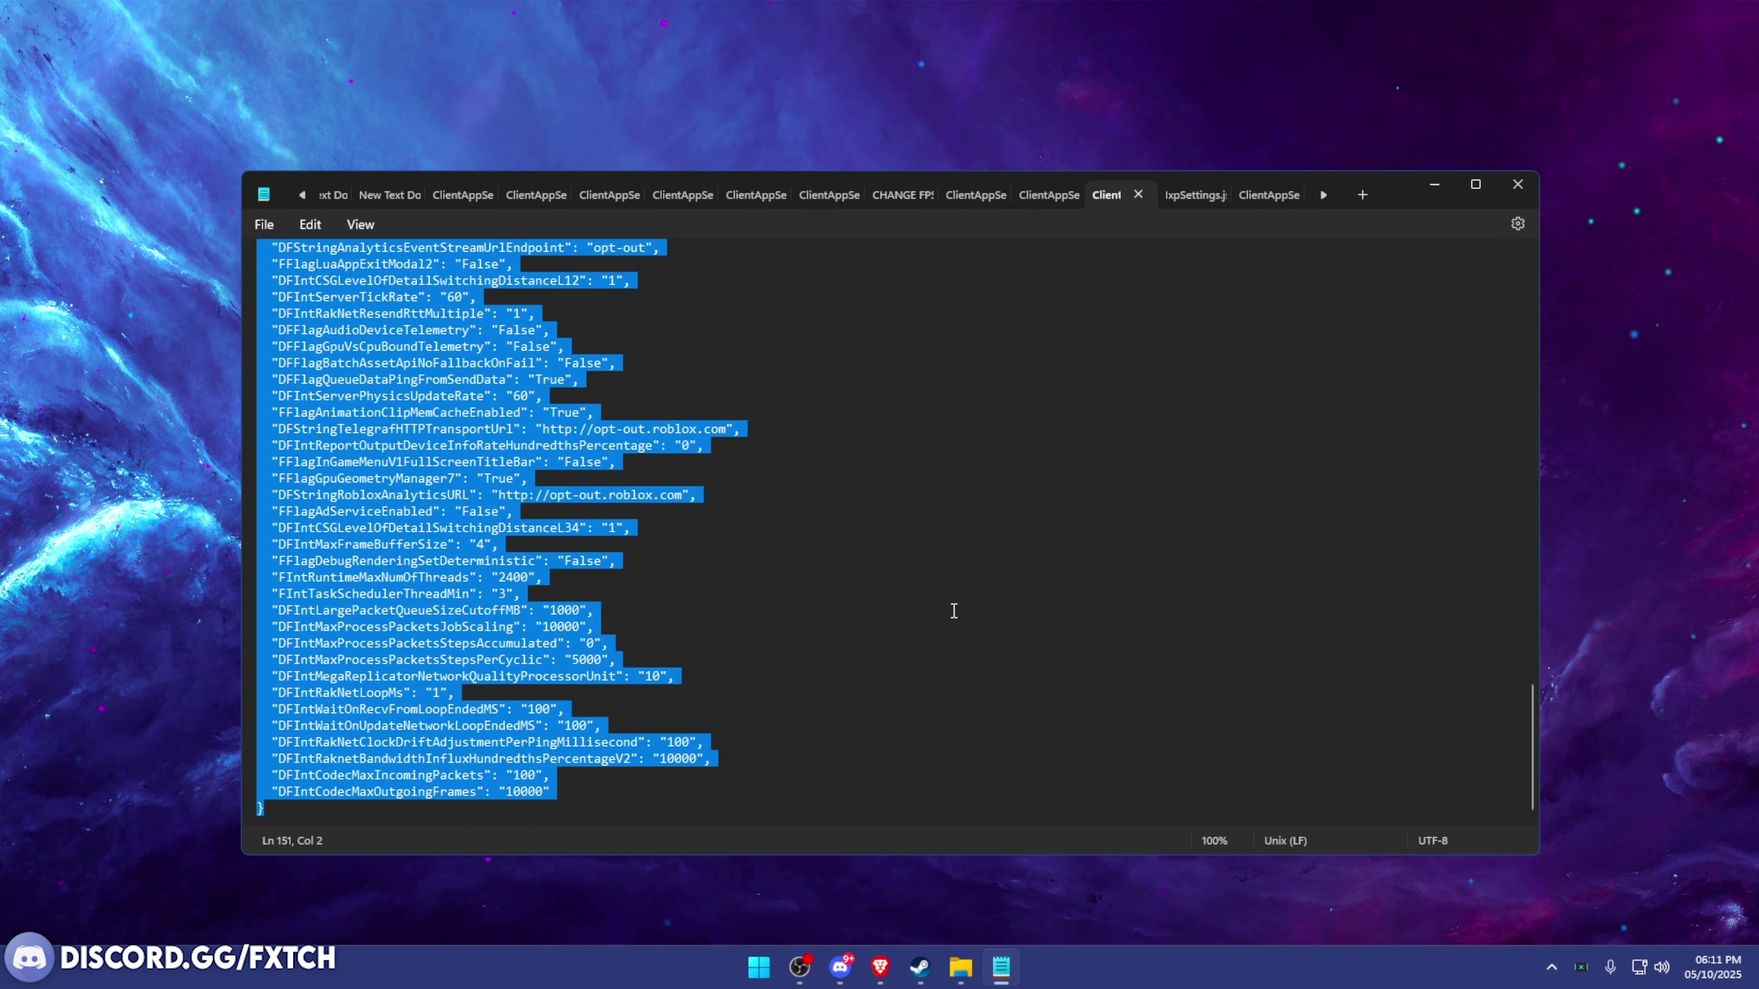
right_click(530, 521)
click(582, 283)
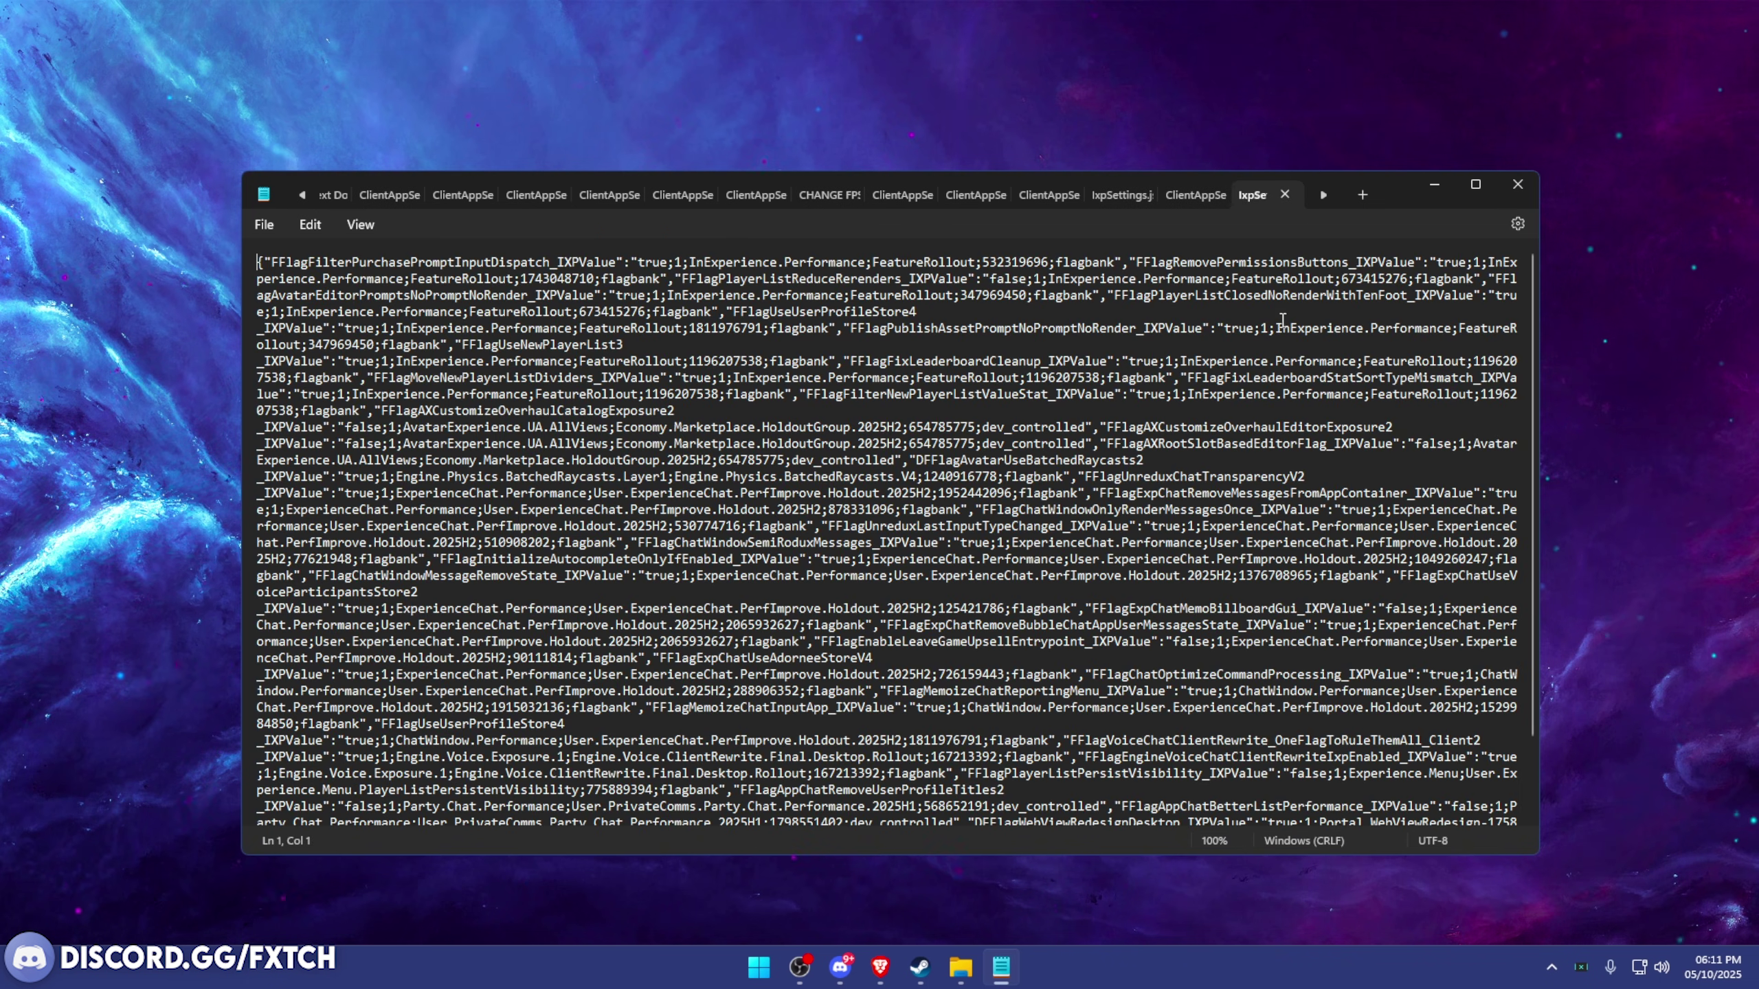
- Replace the entire contents of IxpSettings.json with the copied ClientAppSettings.json flags
click(700, 374)
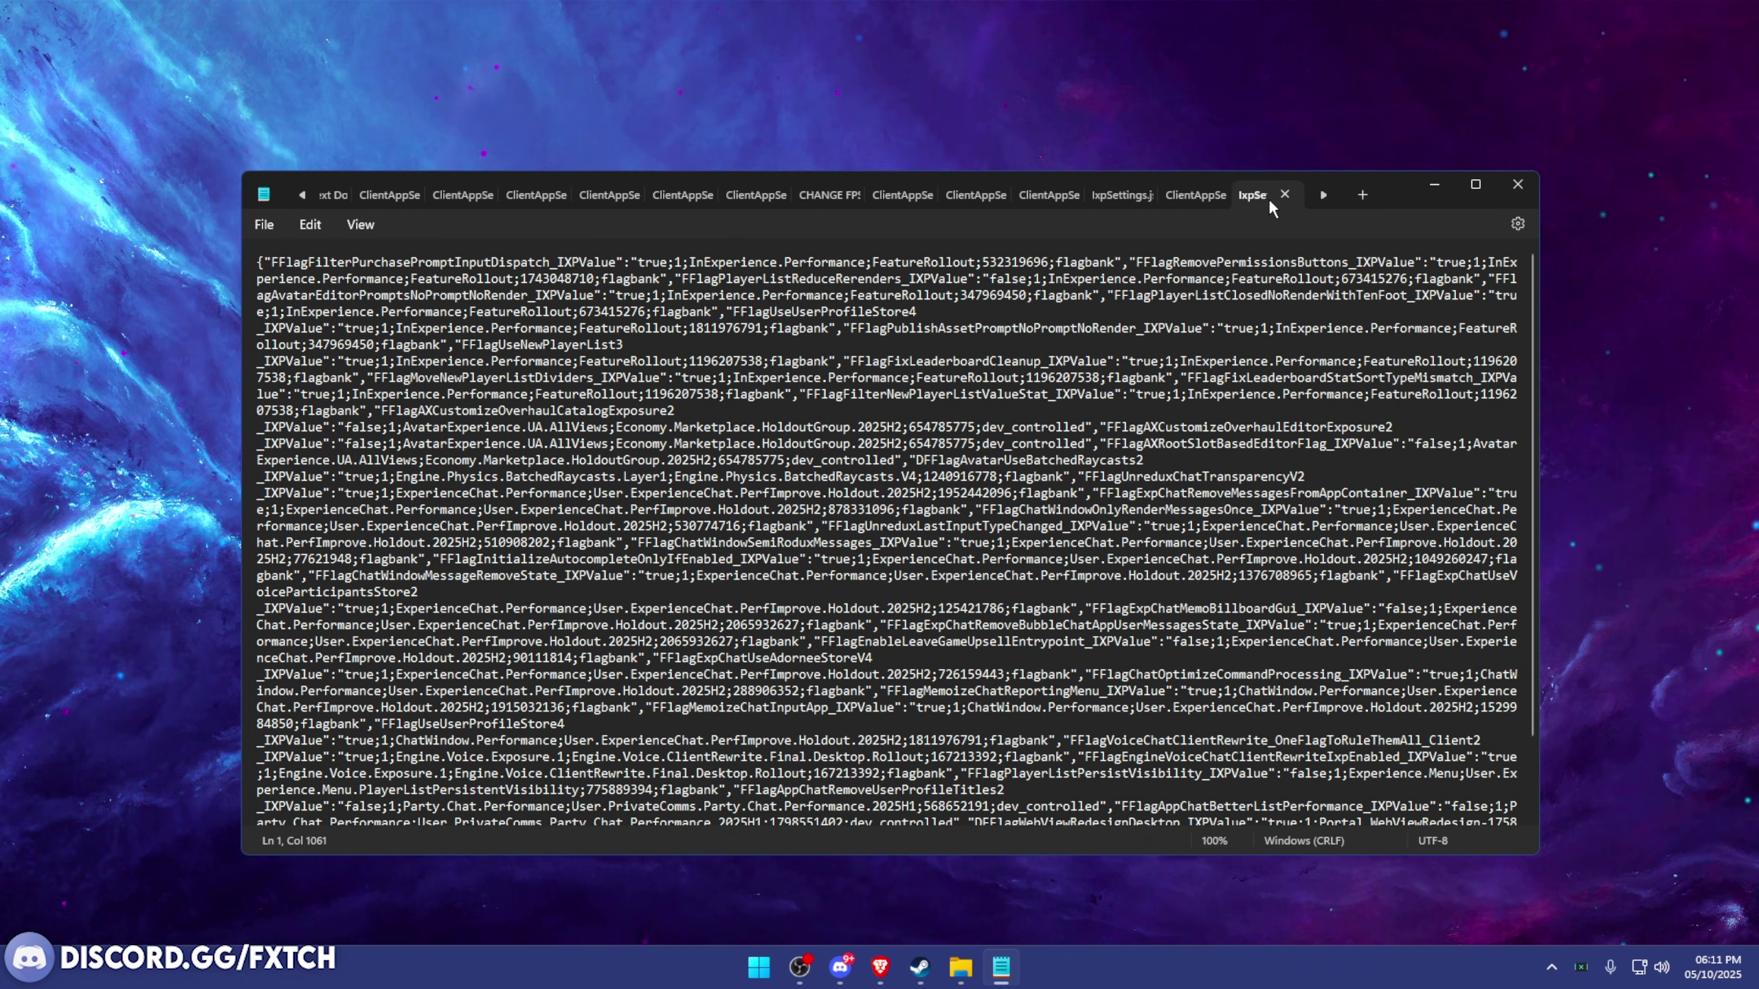
key(ctrl+a)
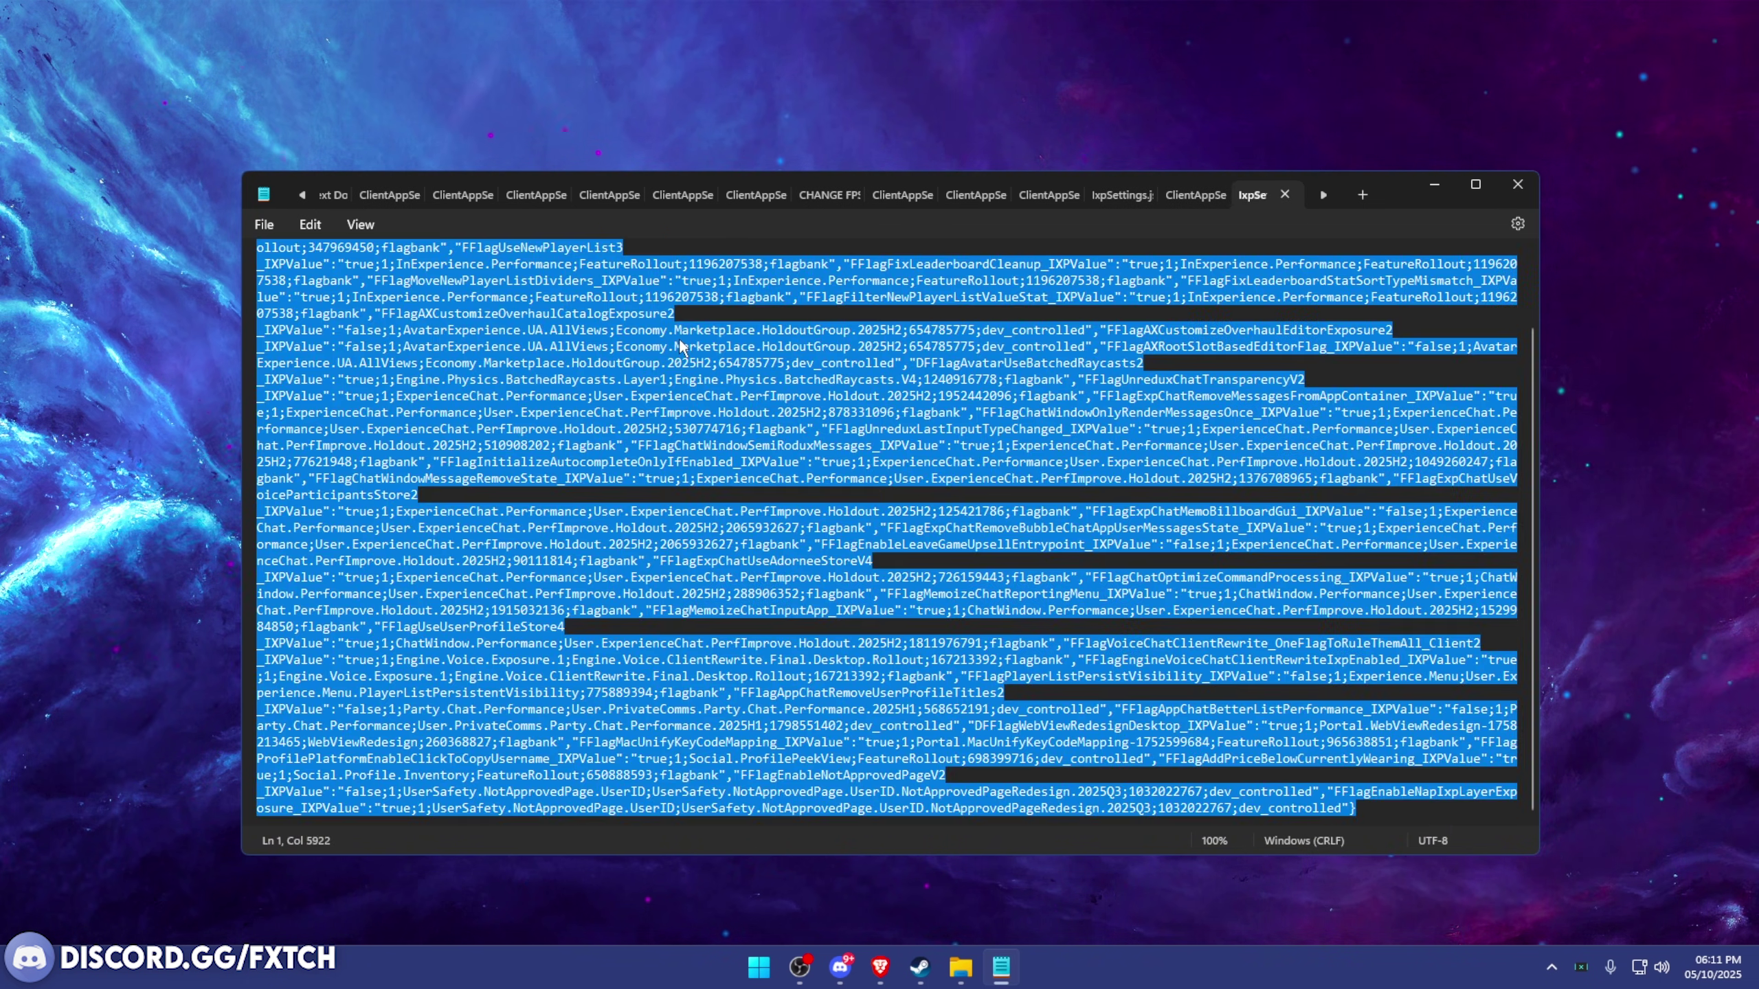
click(677, 346)
key(ctrl+a)
drag(623, 280, 1360, 826)
click(1111, 760)
key(ctrl+a)
scroll(610, 432, up, 2)
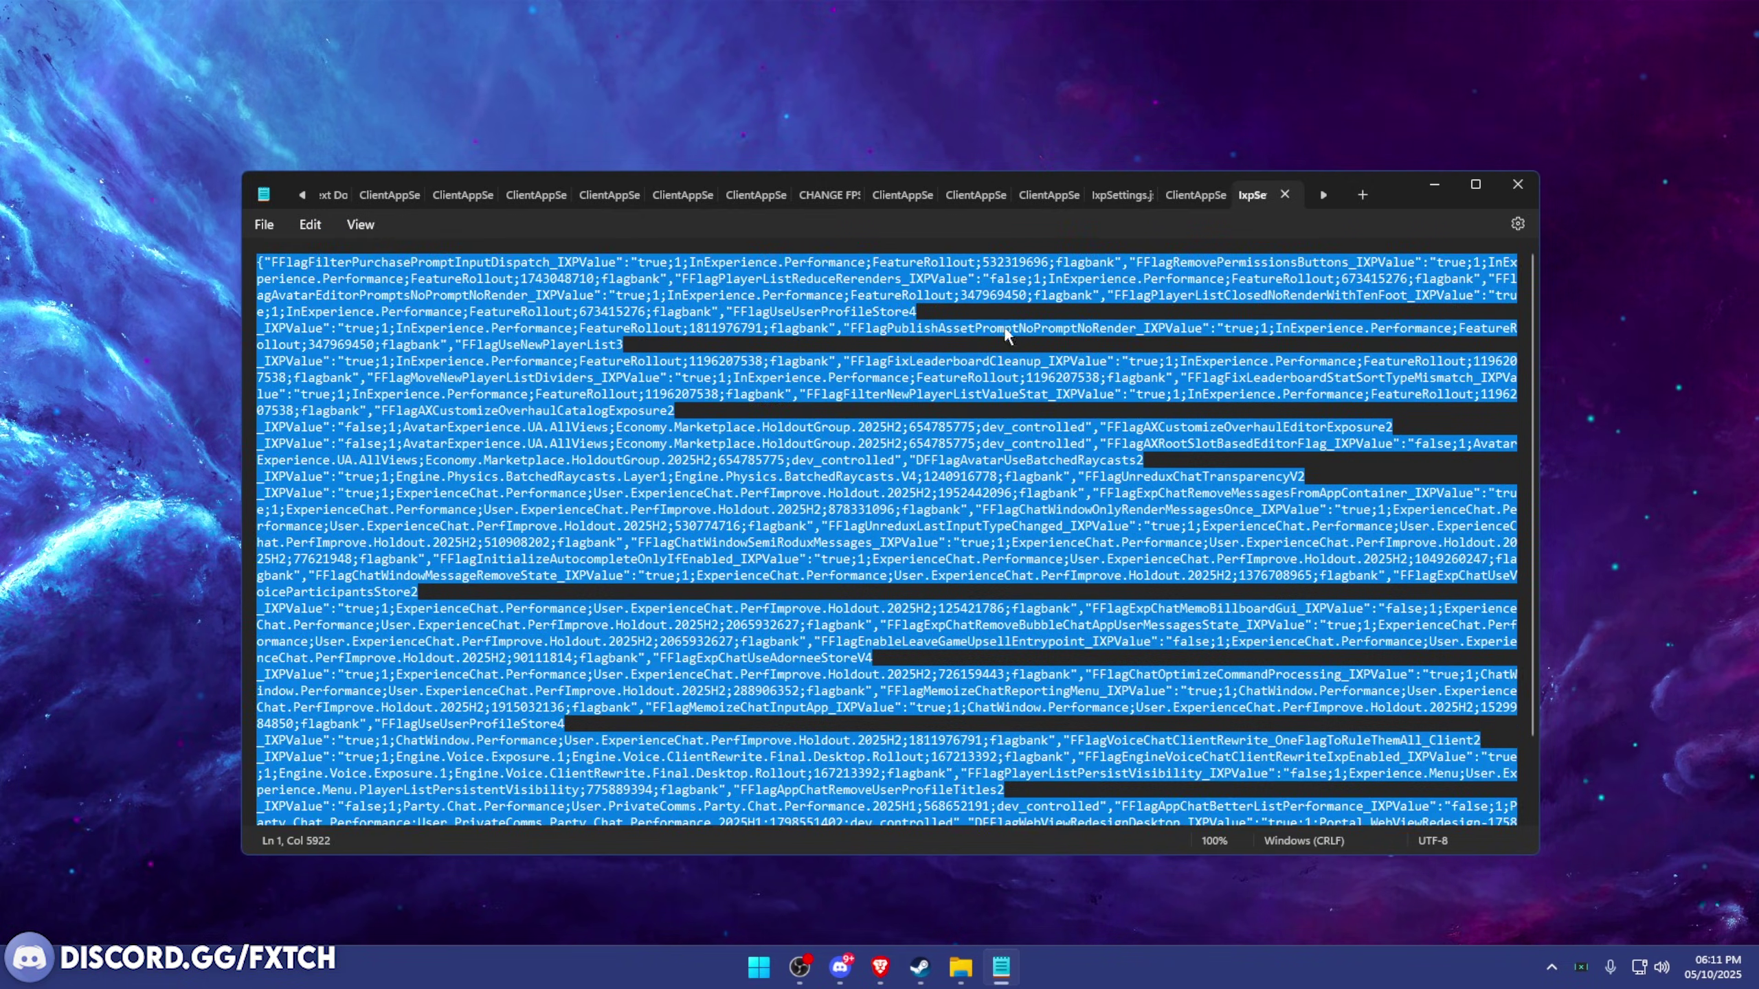
key(BackSpace)
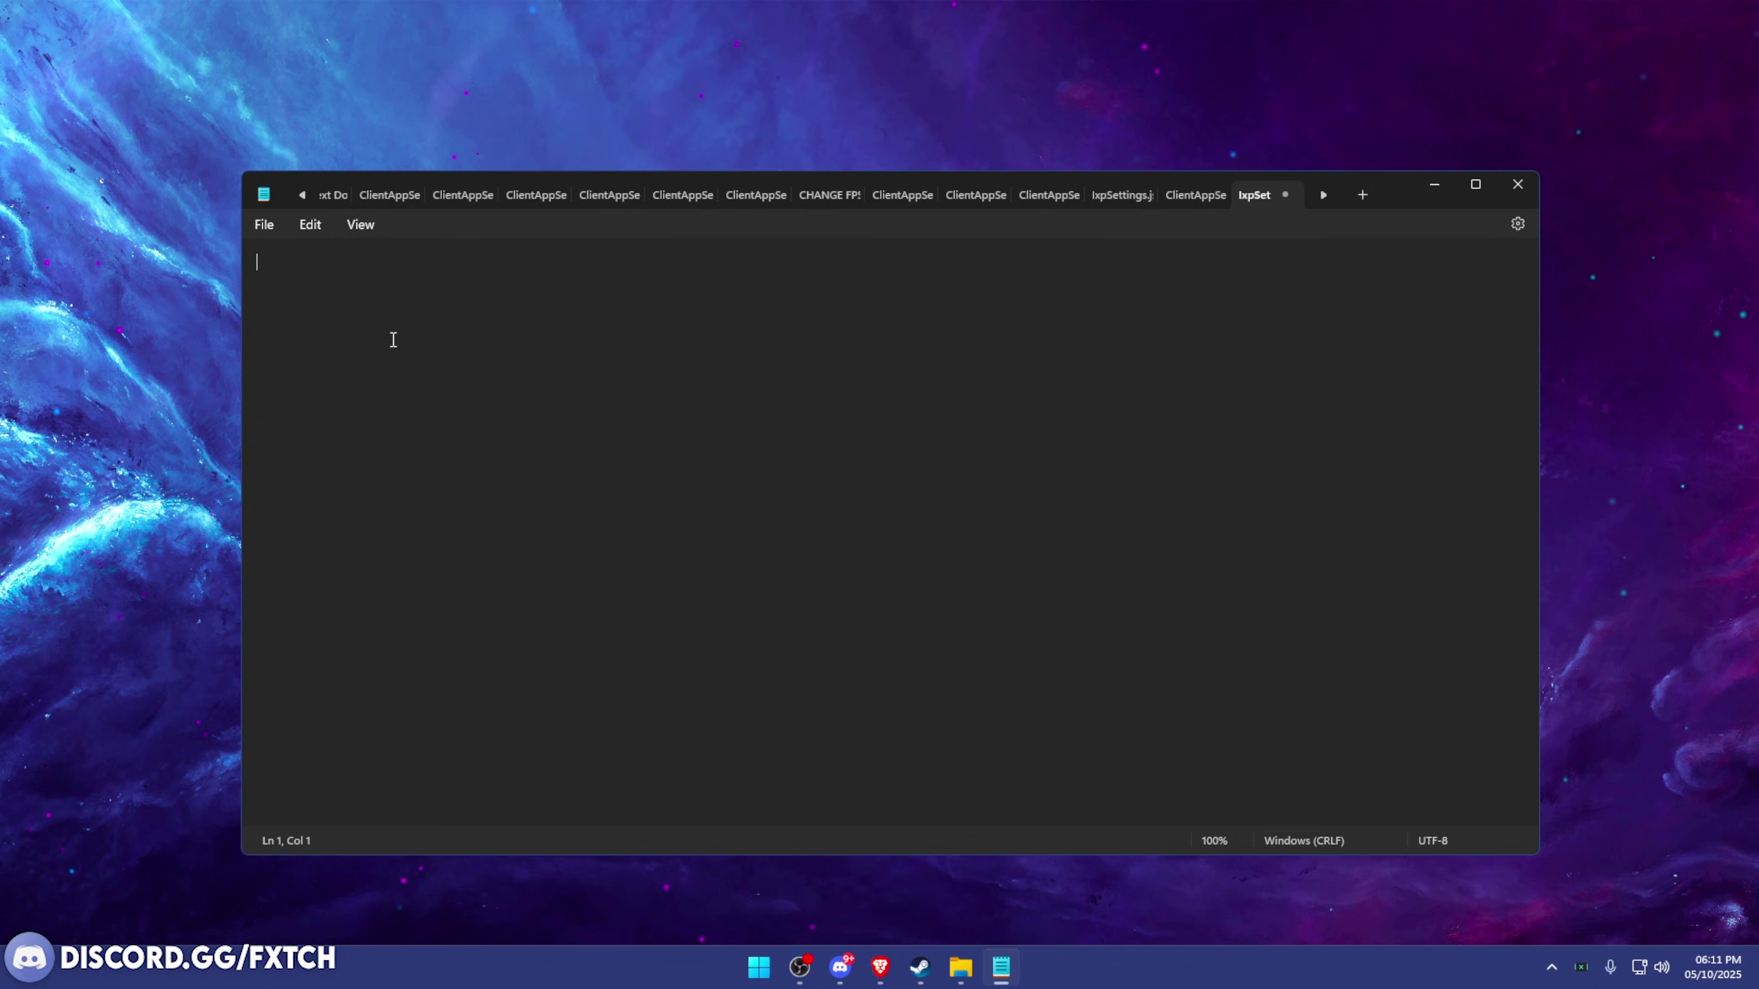
key(ctrl+v)
right_click(765, 342)
key(Escape)
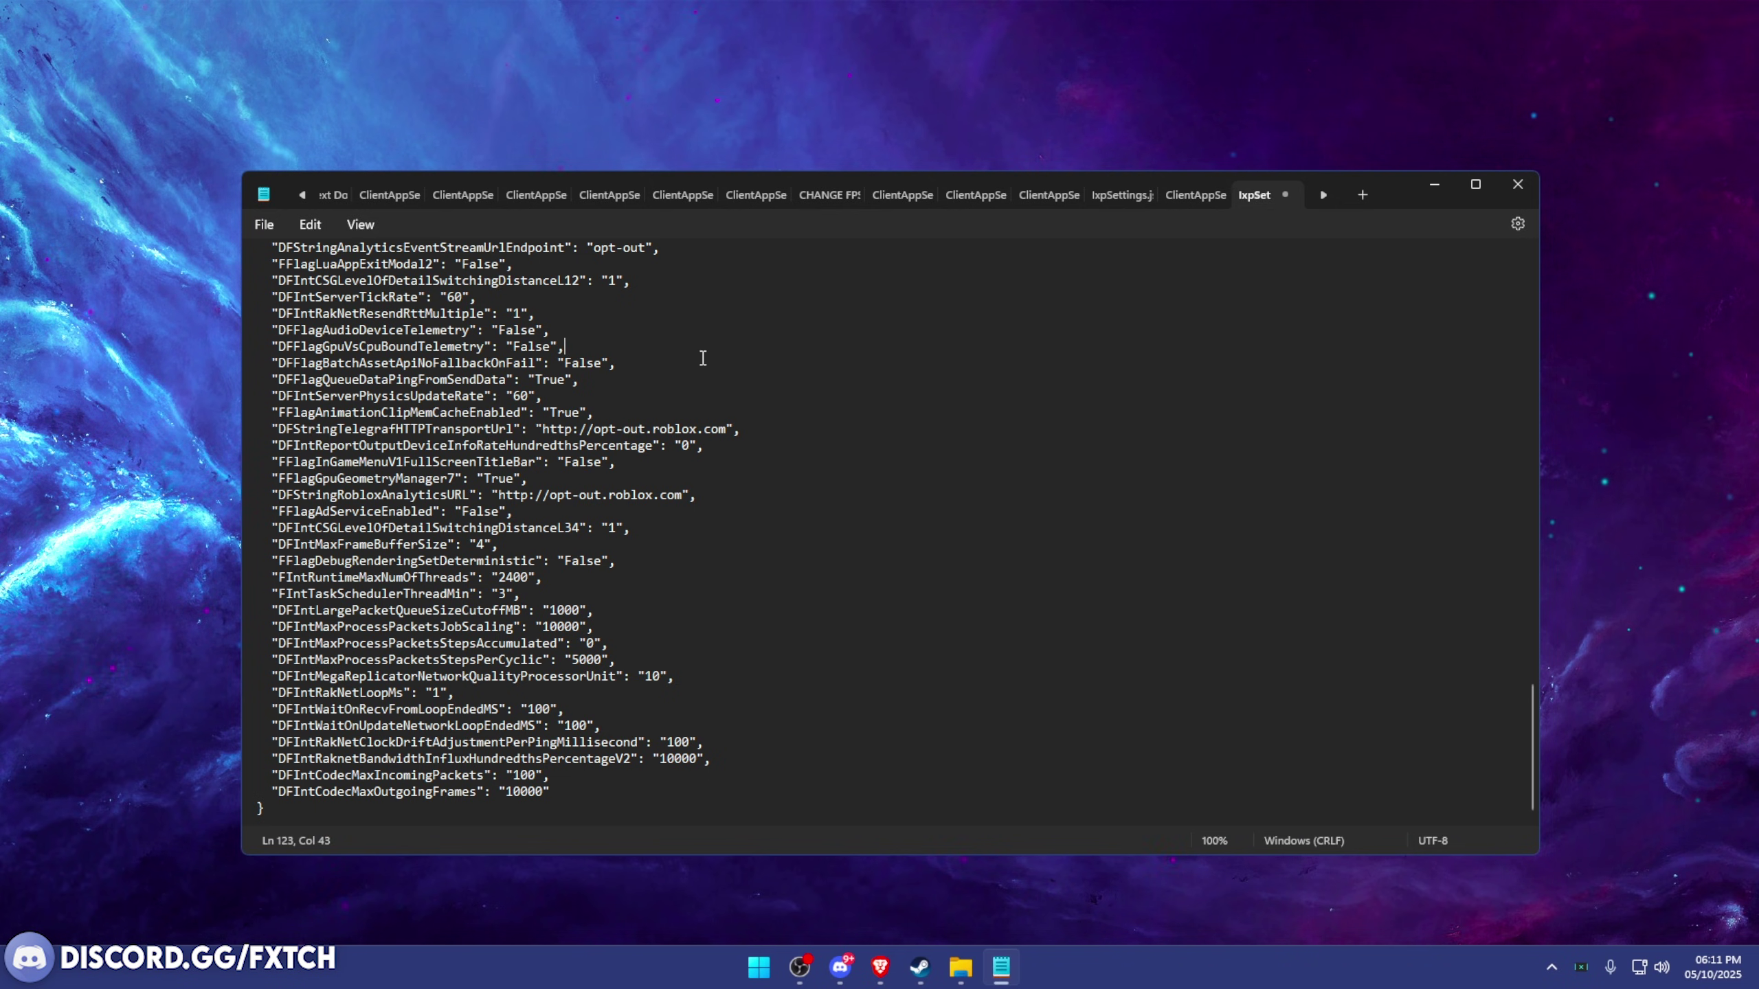
- Look over the pasted flags in IxpSettings.json and bring up the file commands
scroll(790, 520, up, 20)
scroll(797, 551, up, 3)
drag(711, 291, 711, 859)
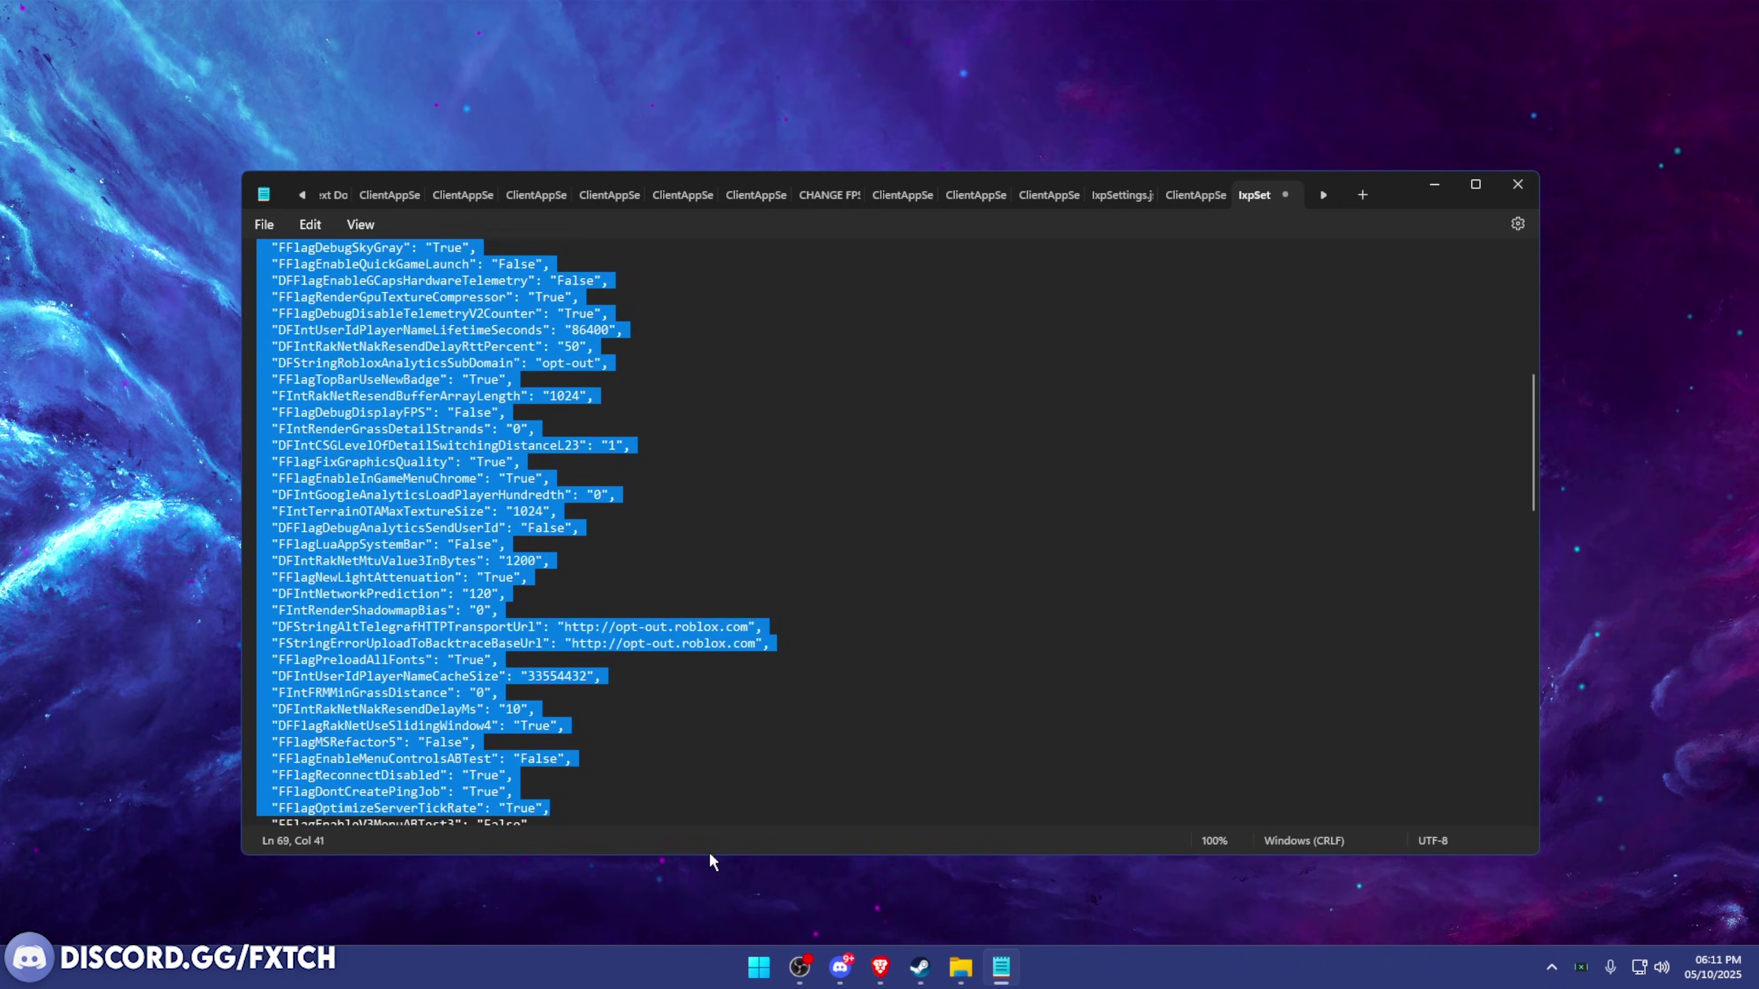
click(266, 225)
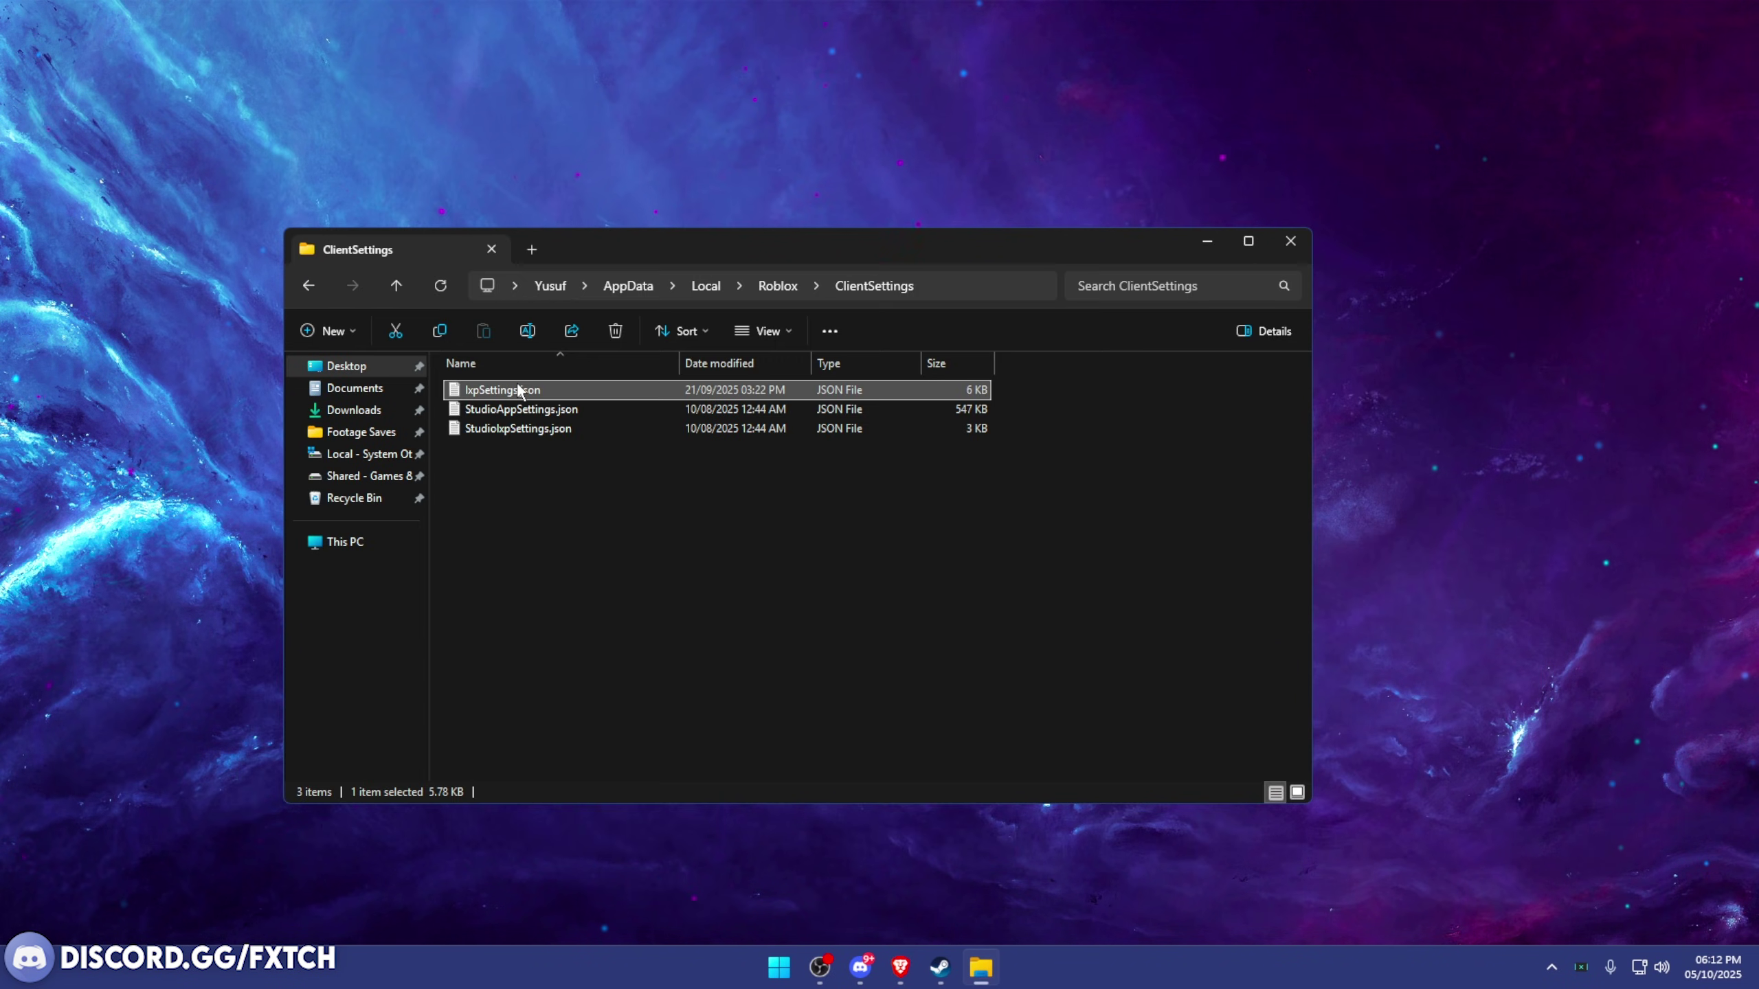
- Open the properties of IxpSettings.json in the ClientSettings folder
right_click(514, 391)
click(599, 684)
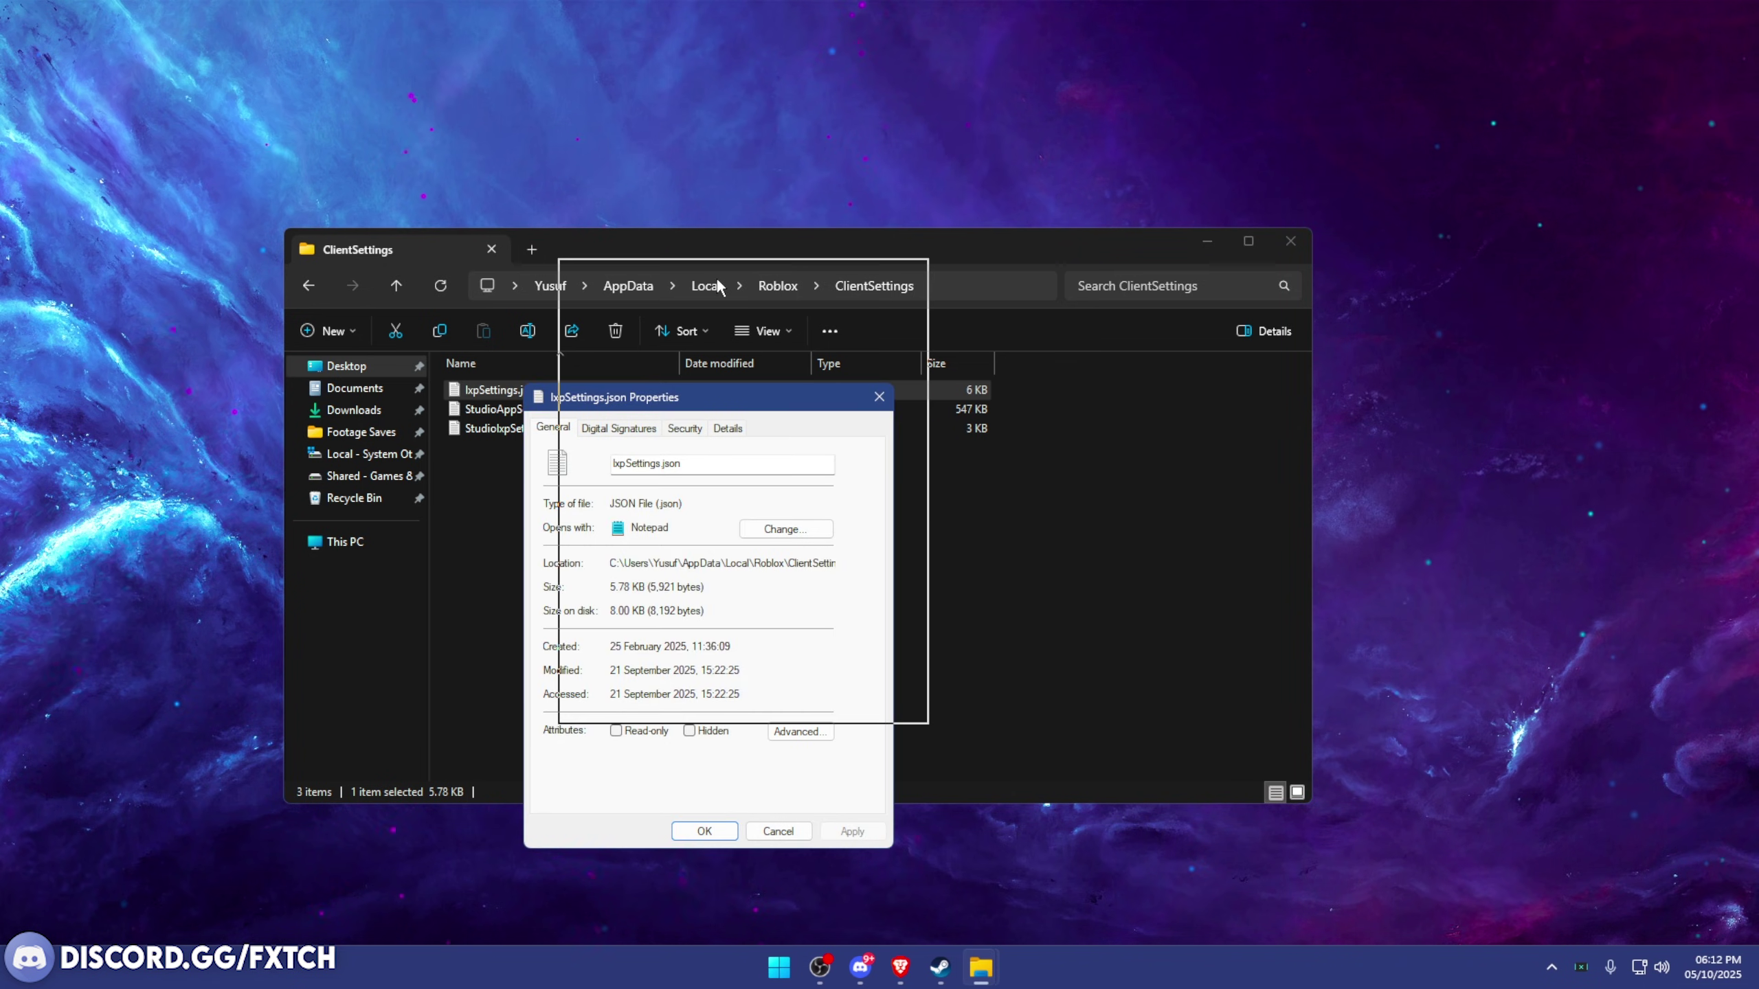
drag(716, 277, 744, 478)
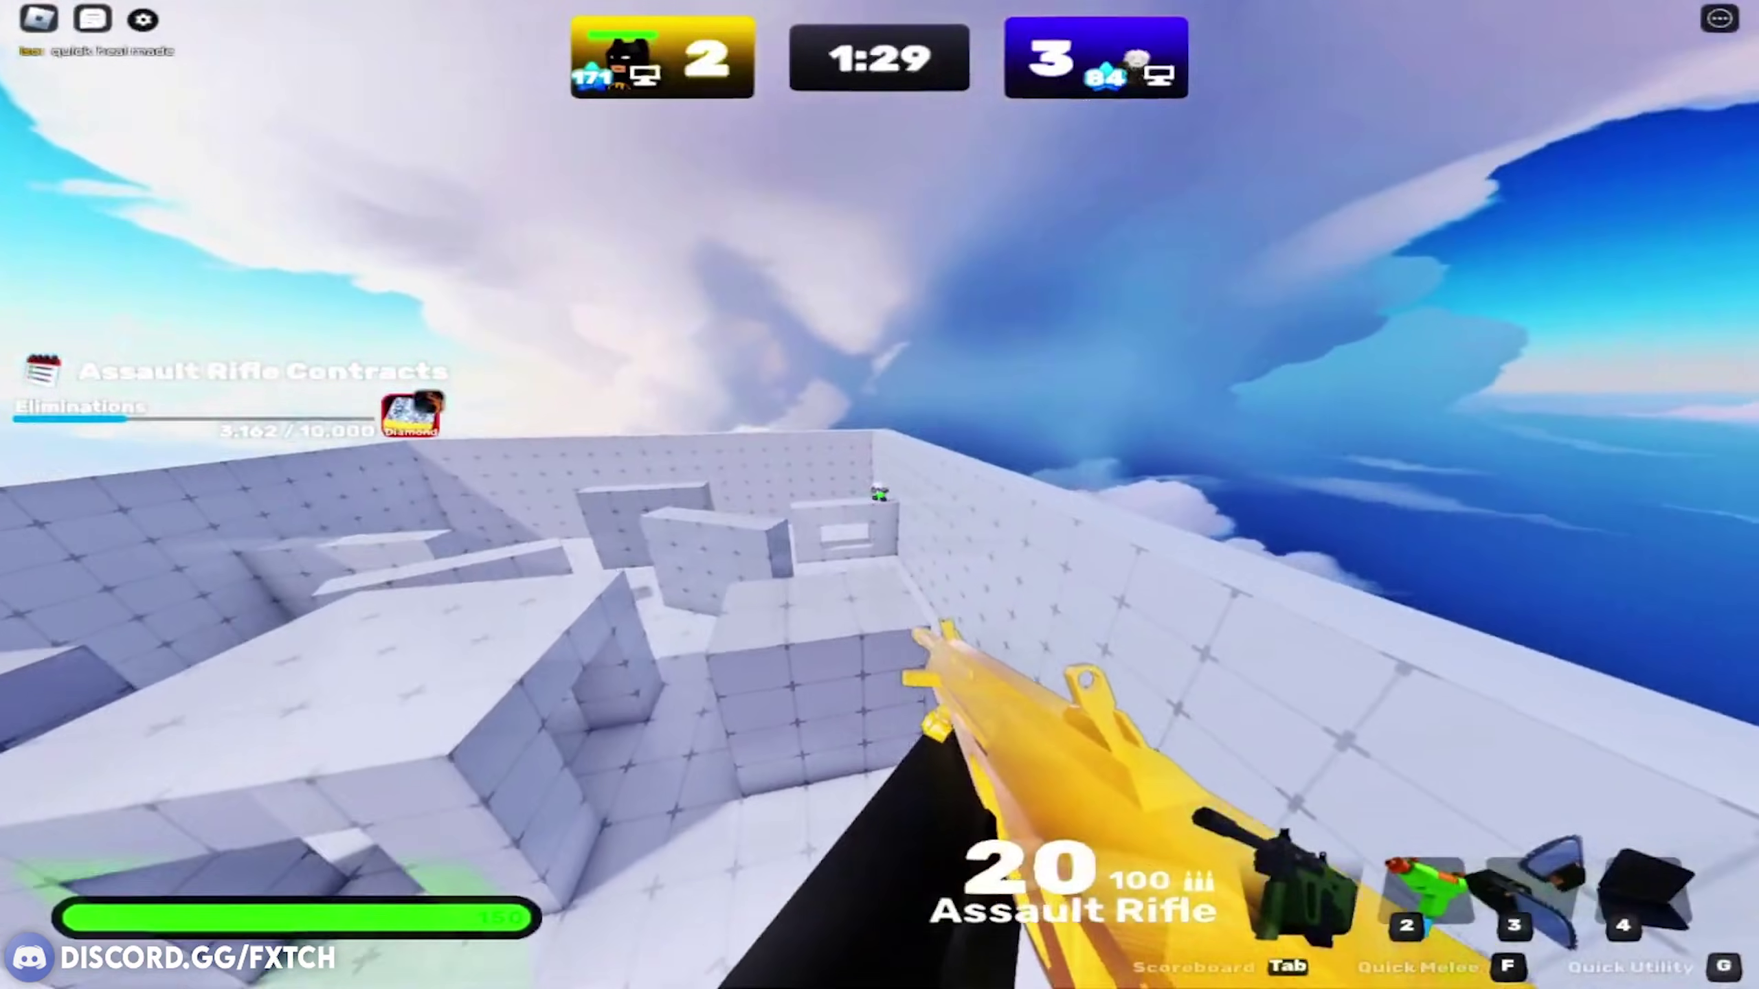
drag(879, 494, 879, 495)
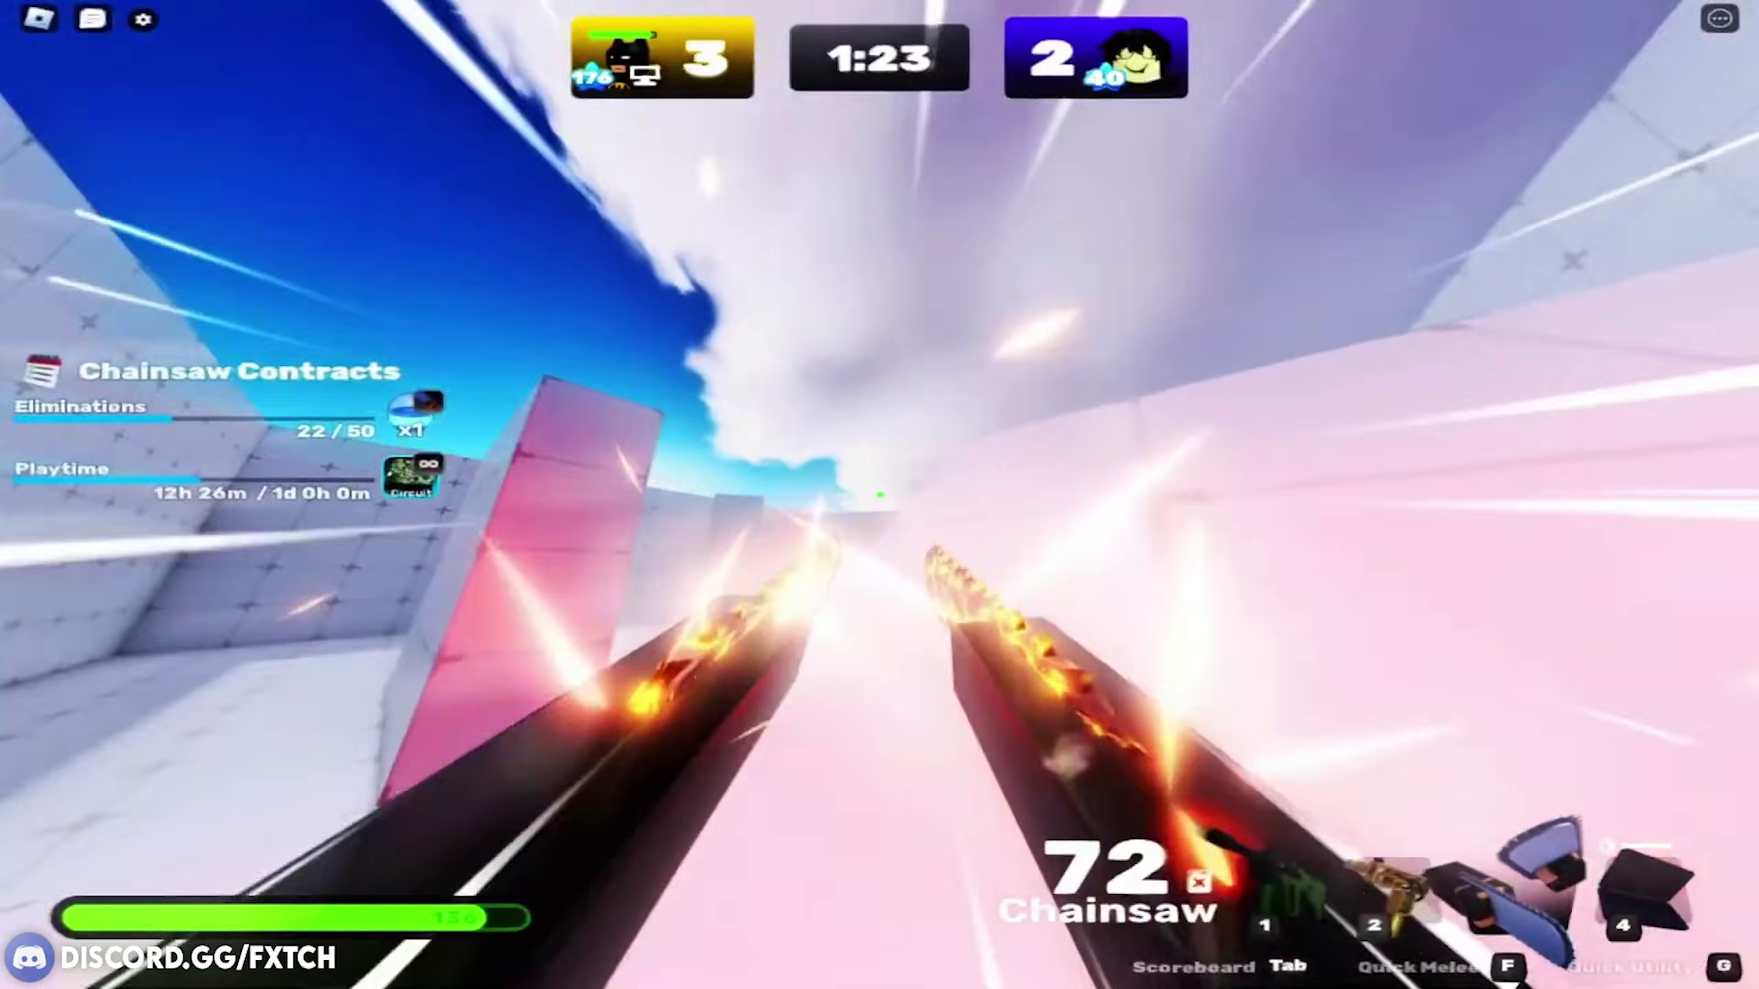
key(1)
drag(879, 494, 879, 495)
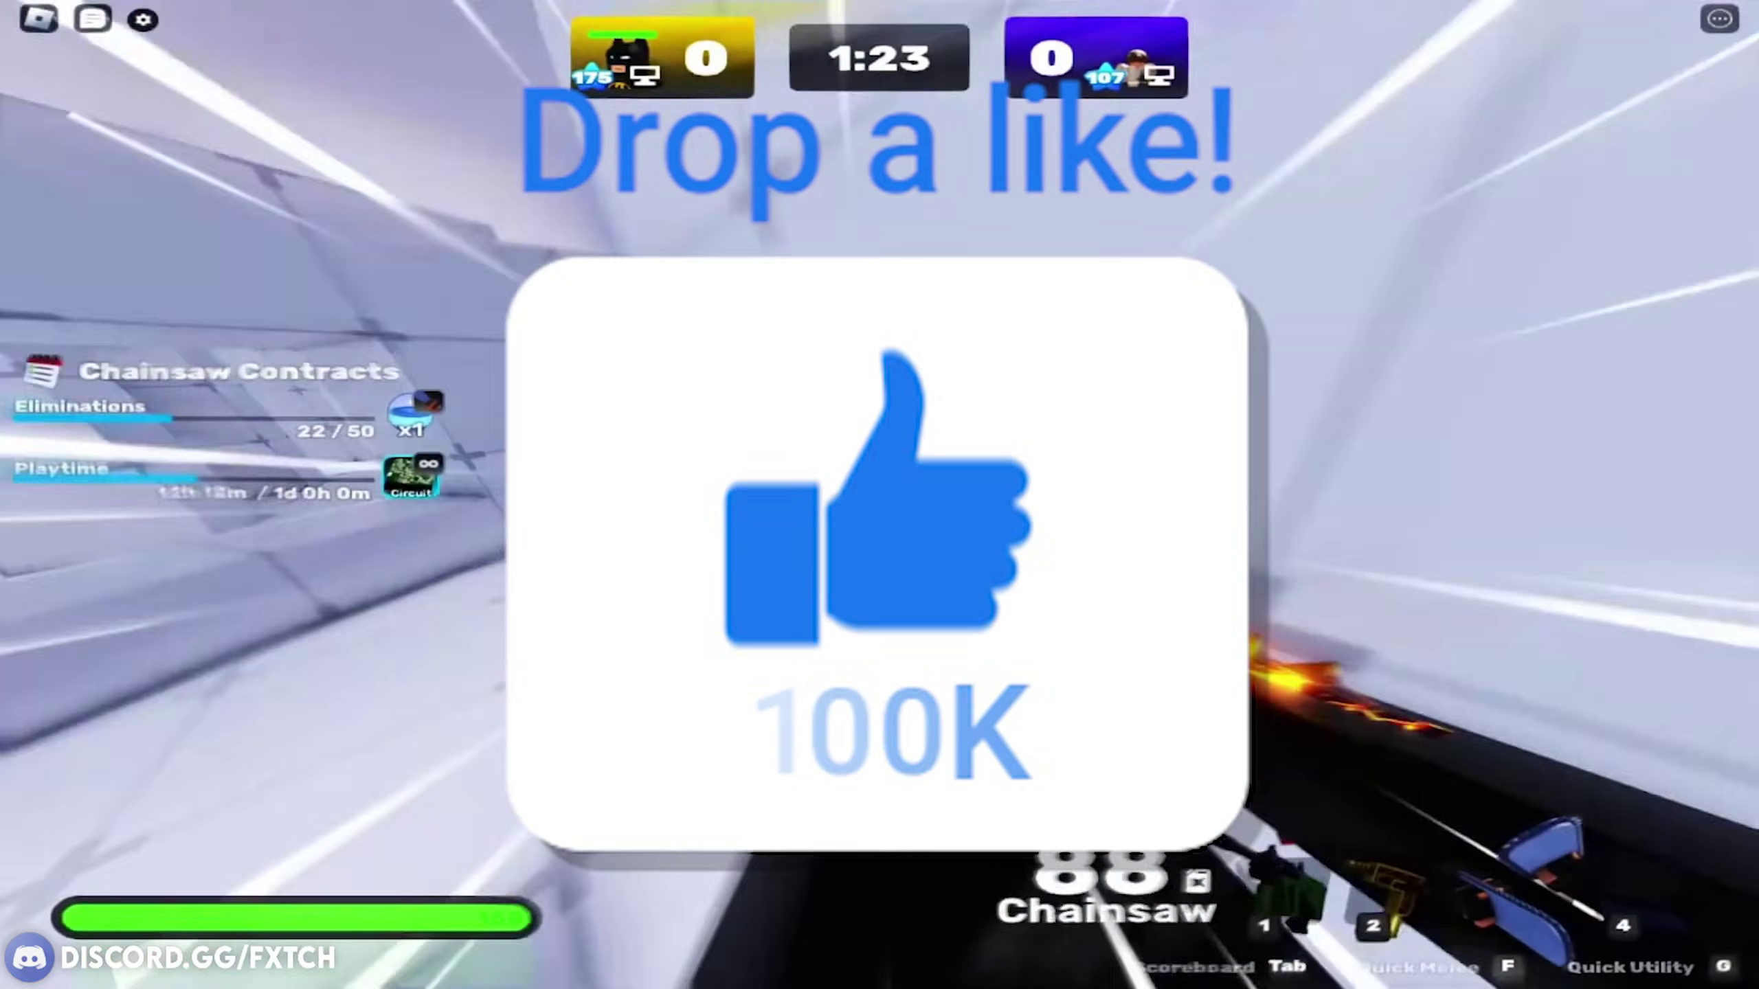
click(881, 495)
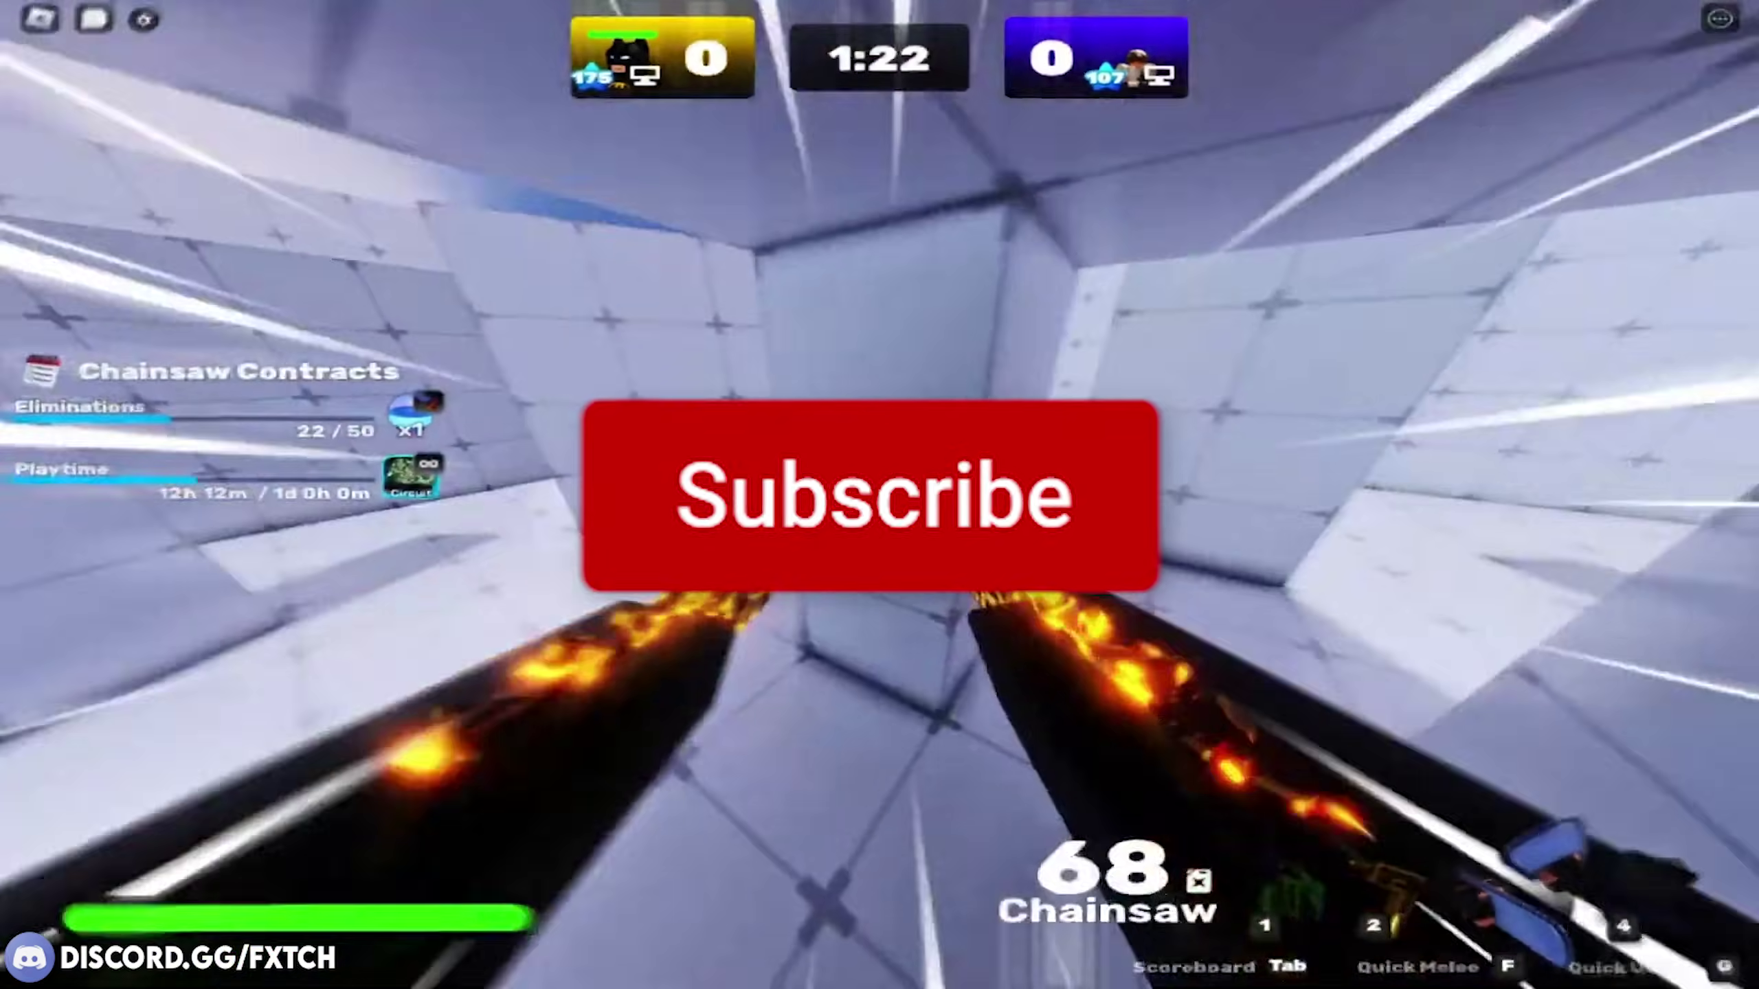
key(1)
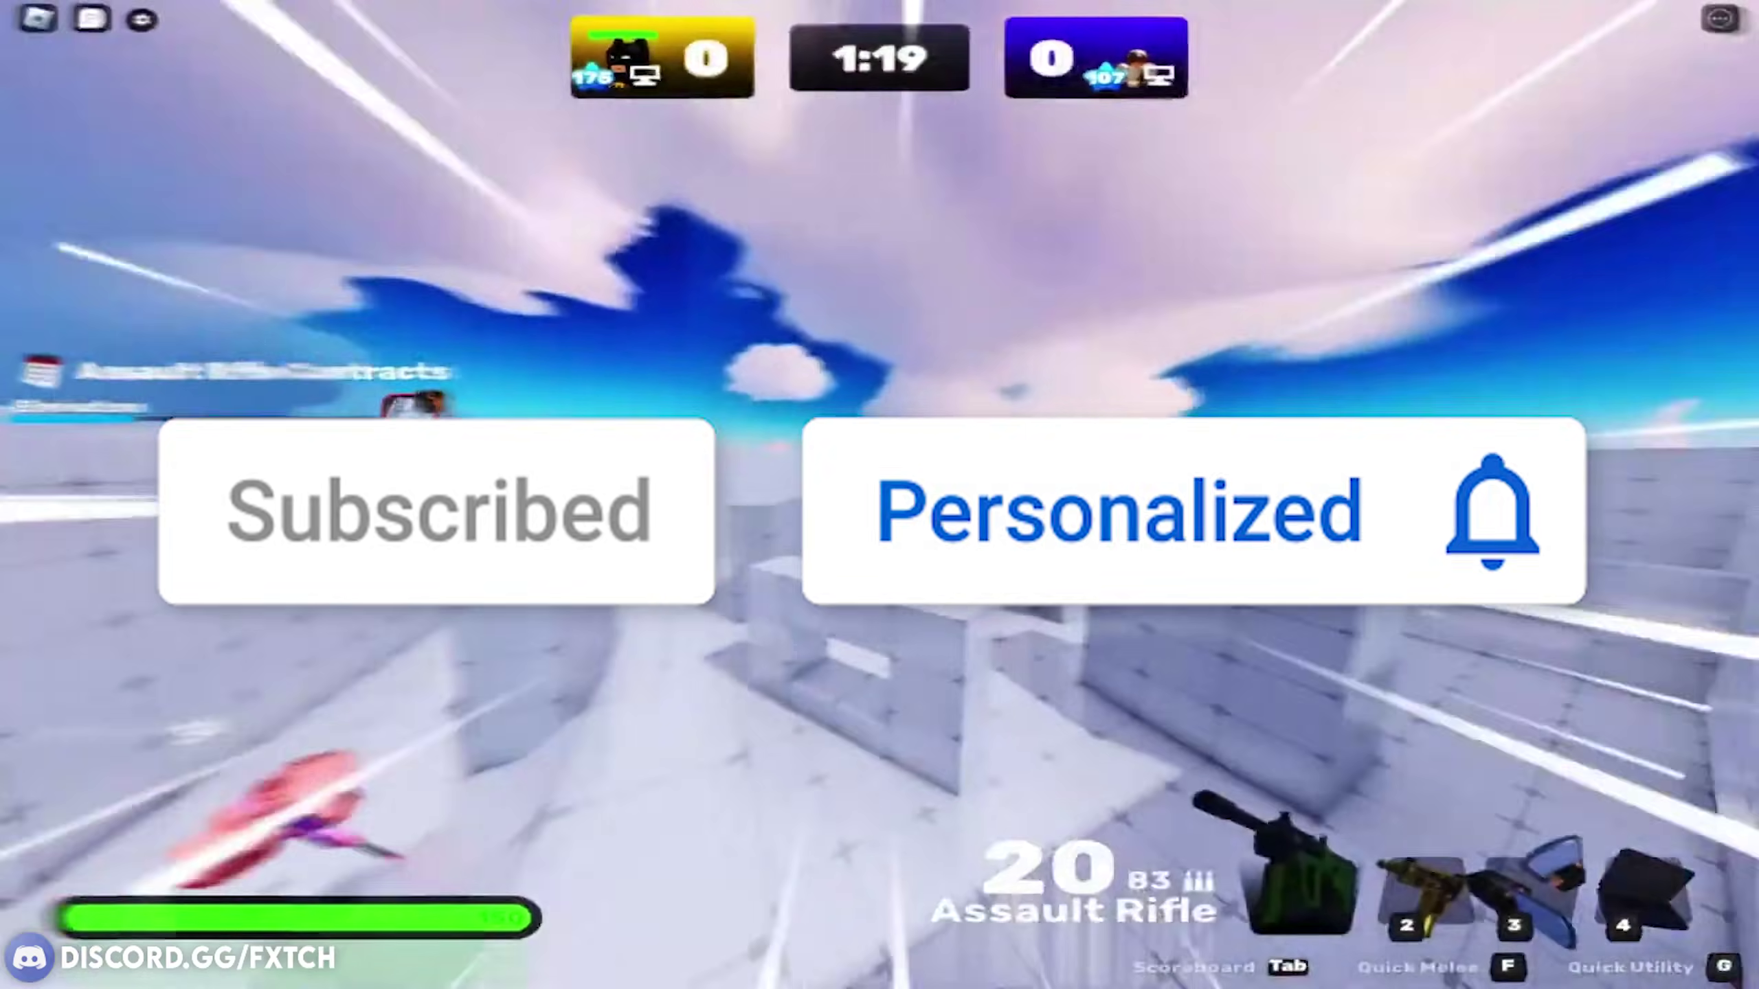
click(880, 495)
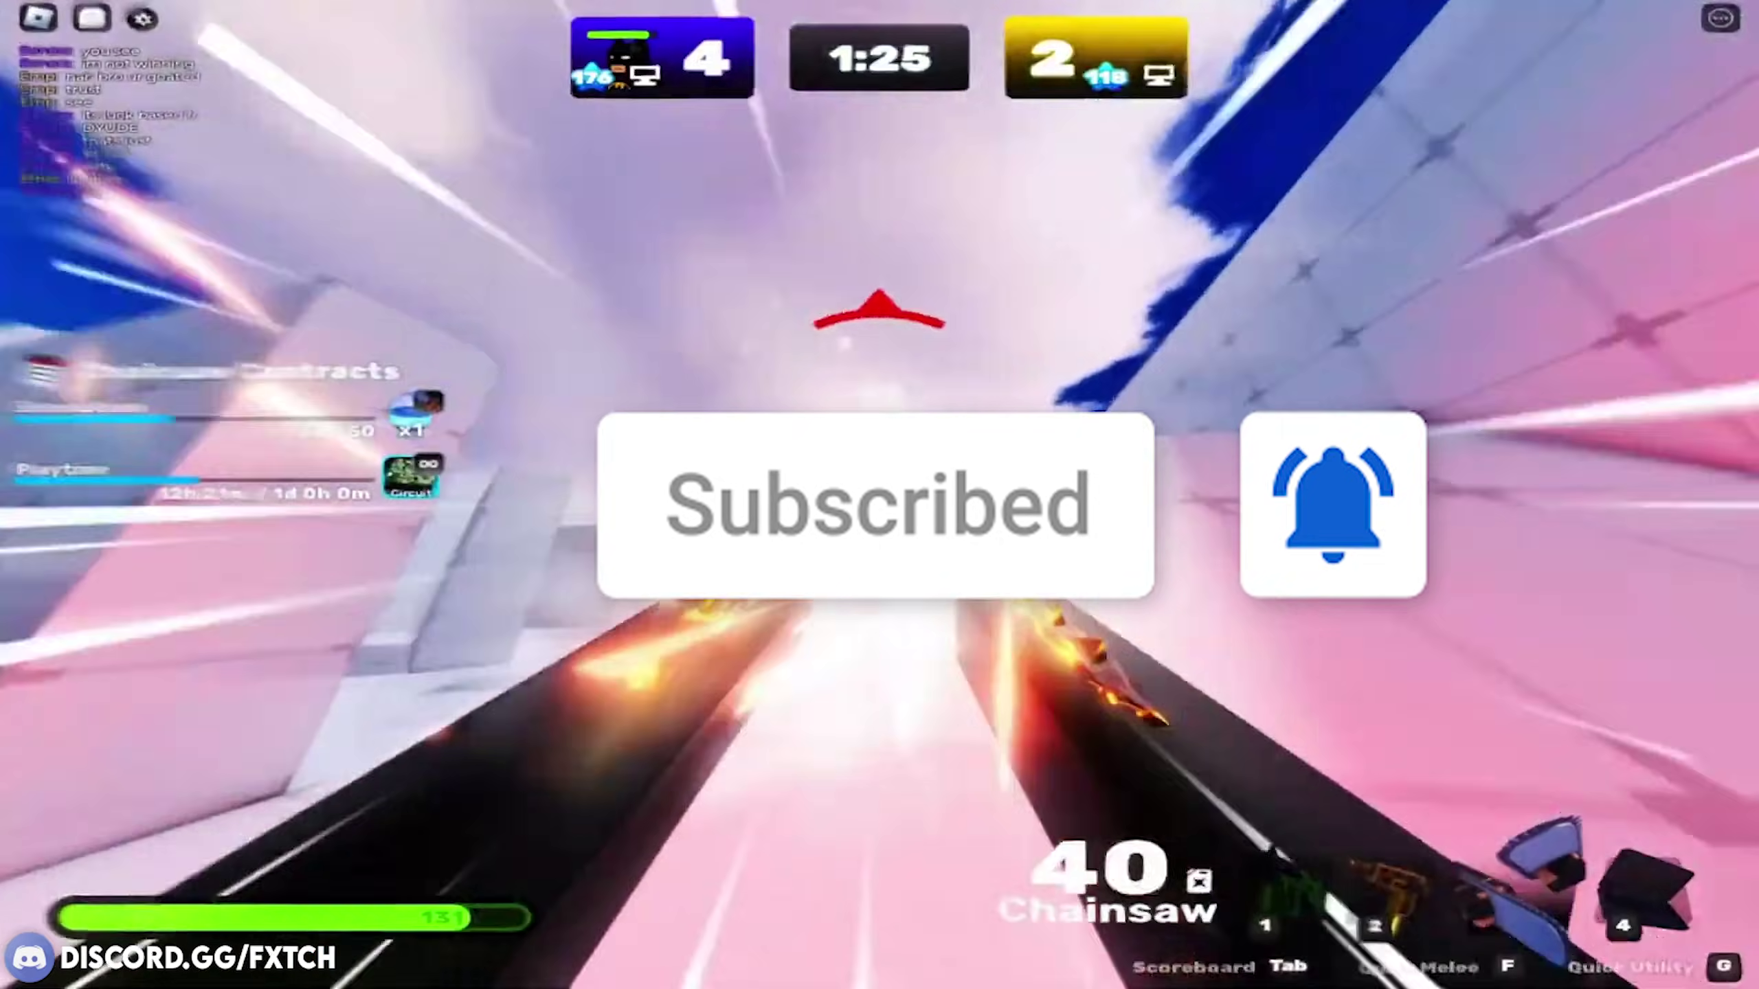
key(1)
click(879, 495)
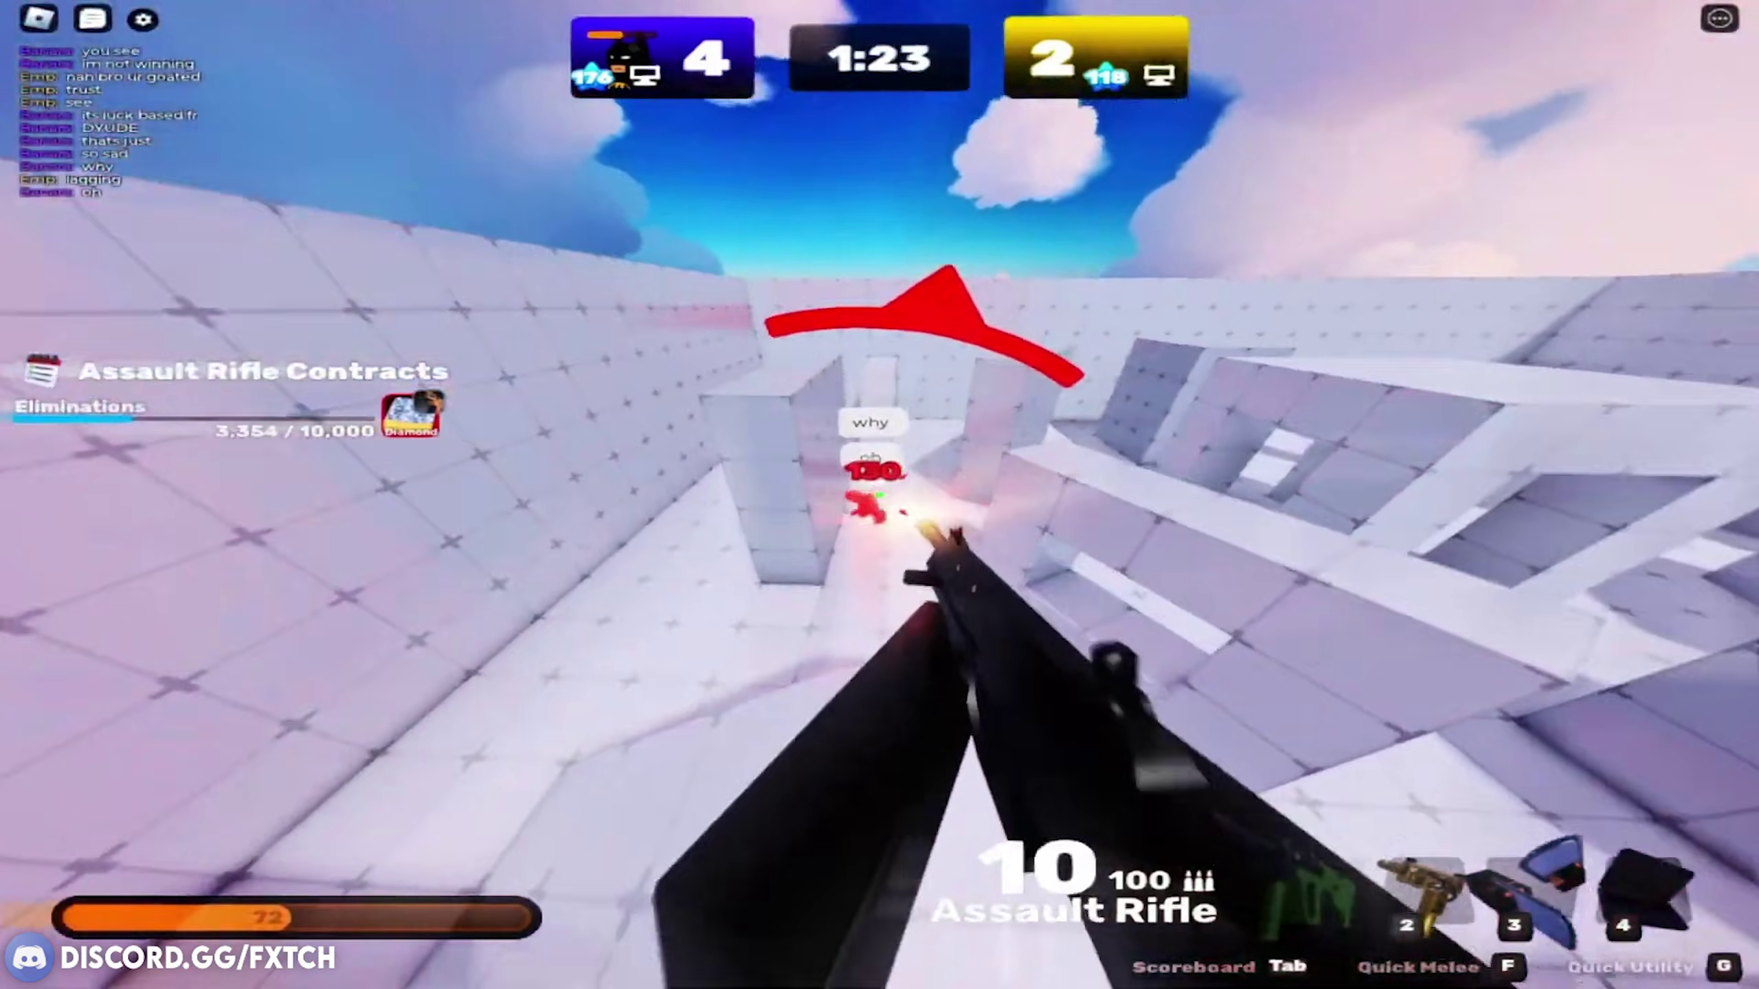